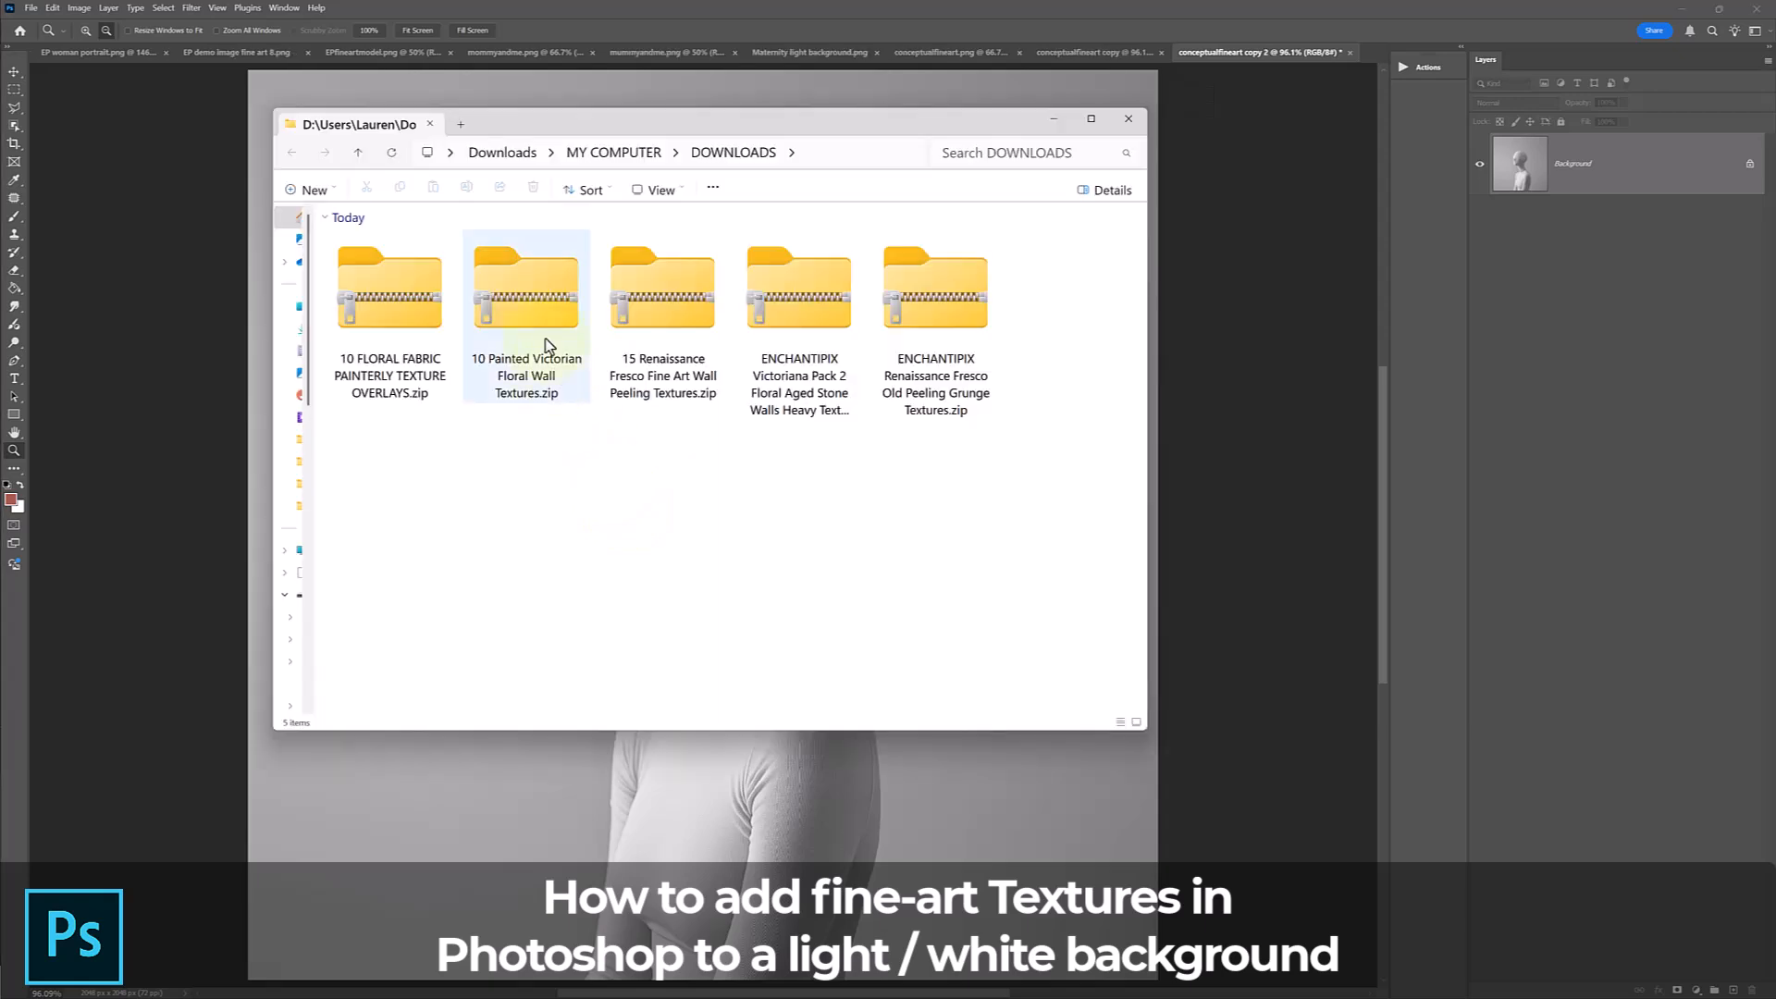
Extract the "10 Painted Victorian Floral Wall Textures.zip" archive to the suggested folder of the same name.
click(533, 302)
right_click(534, 302)
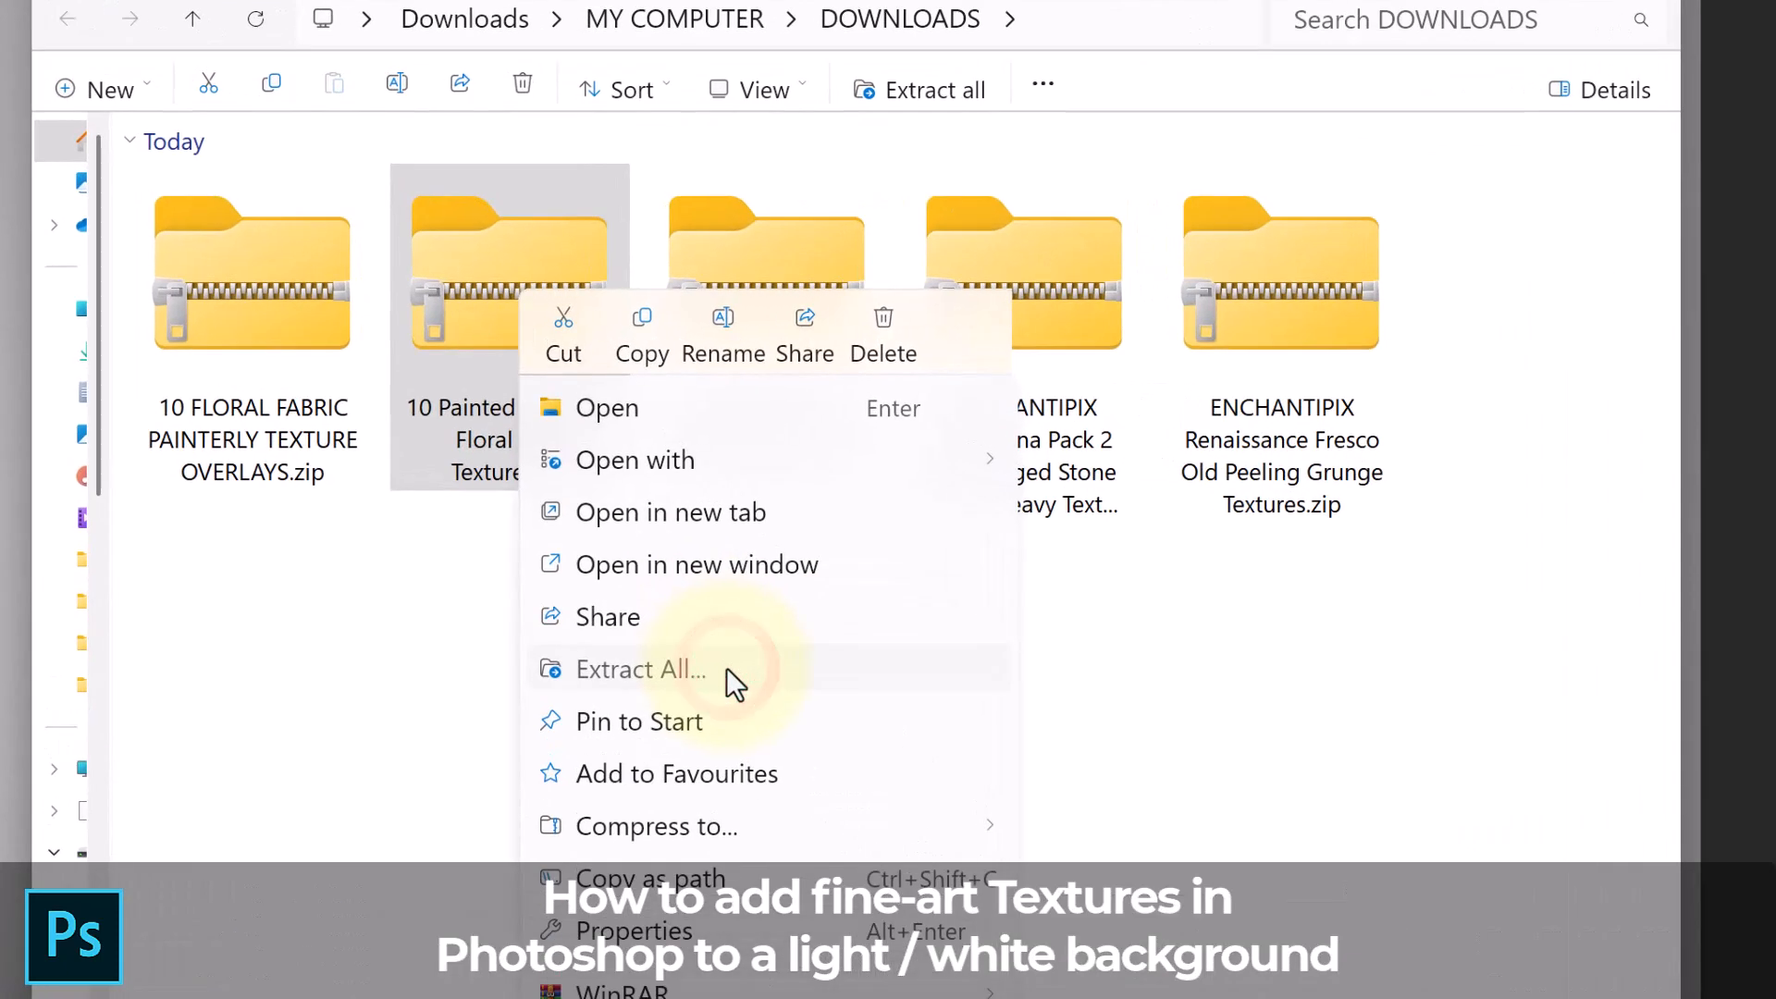
click(647, 505)
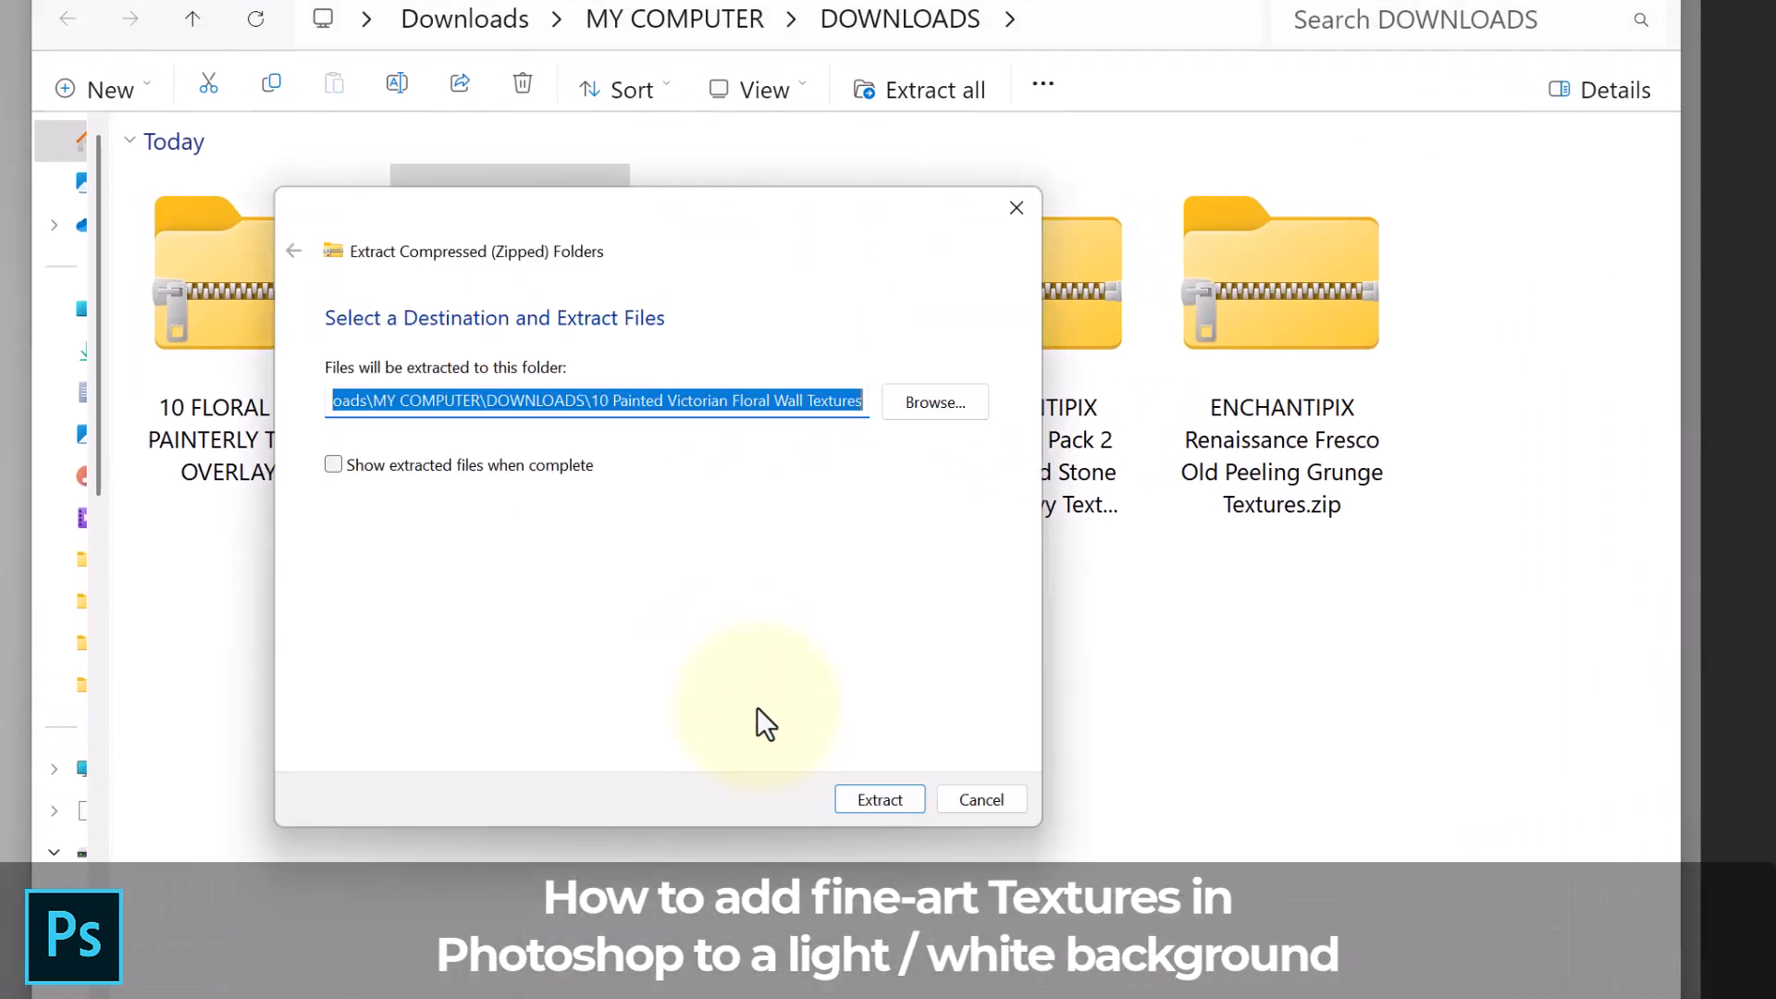
click(852, 812)
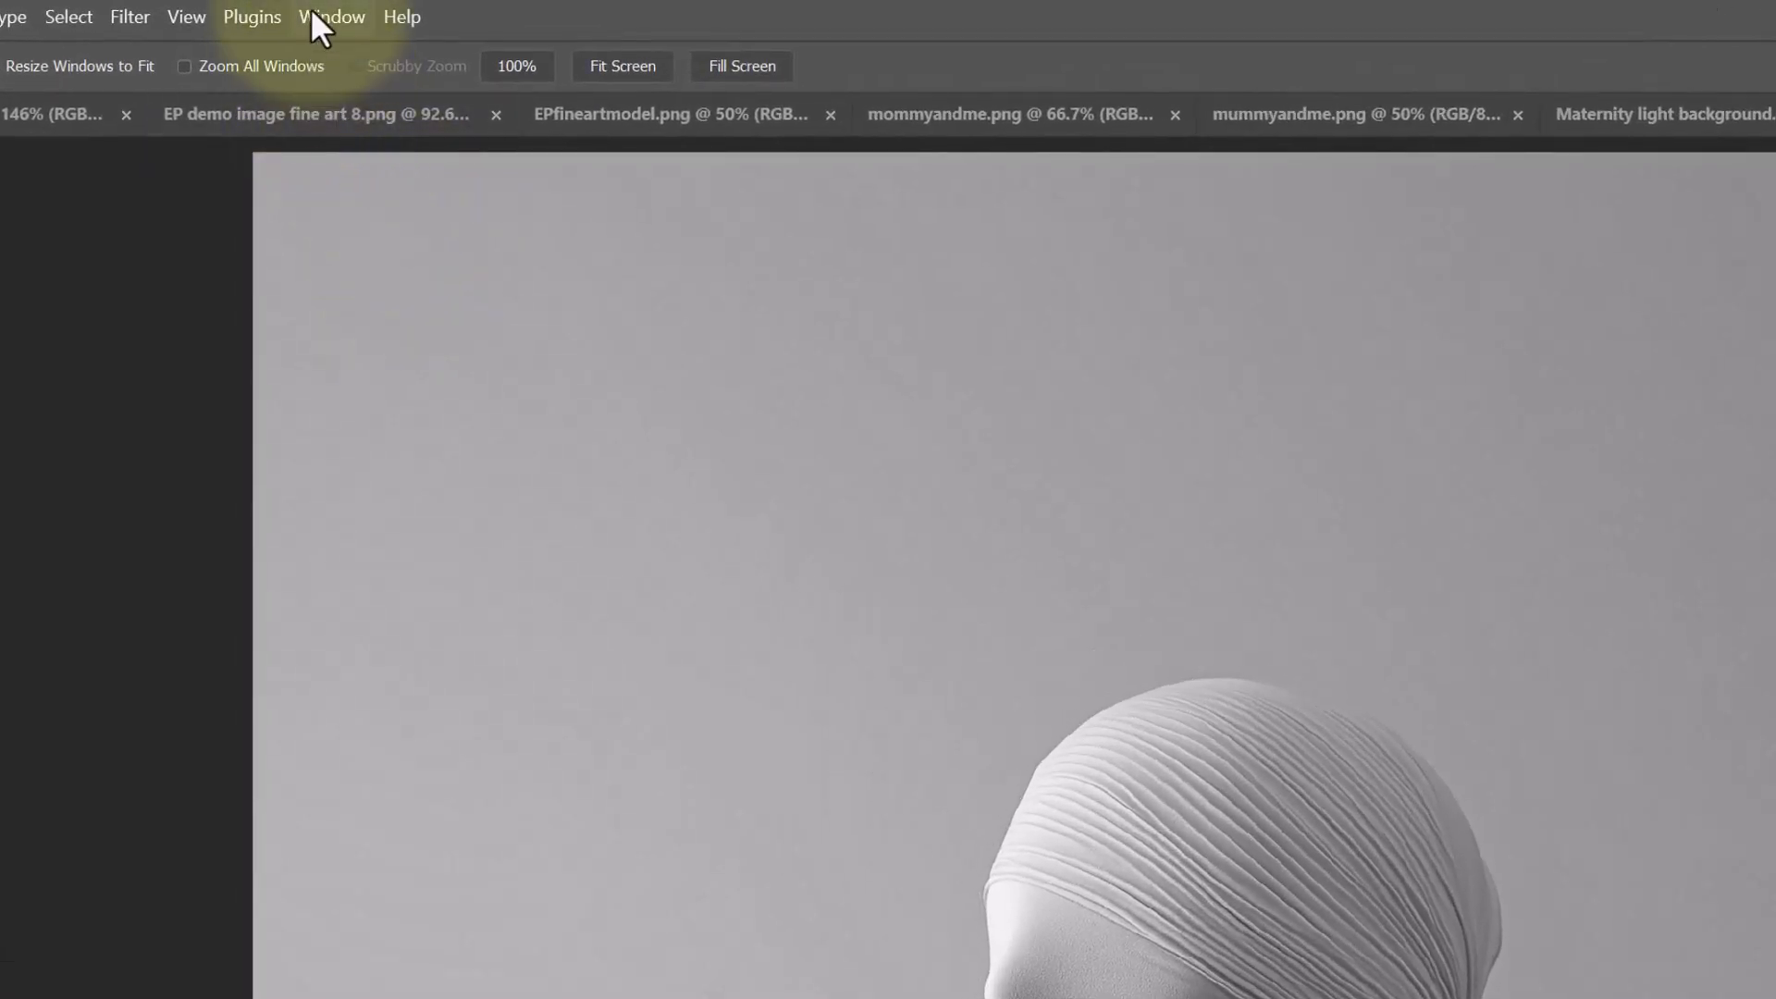
Display the Libraries panel in Photoshop, dock it above the Layers panel, and shorten it to leave more room for the layers.
click(311, 11)
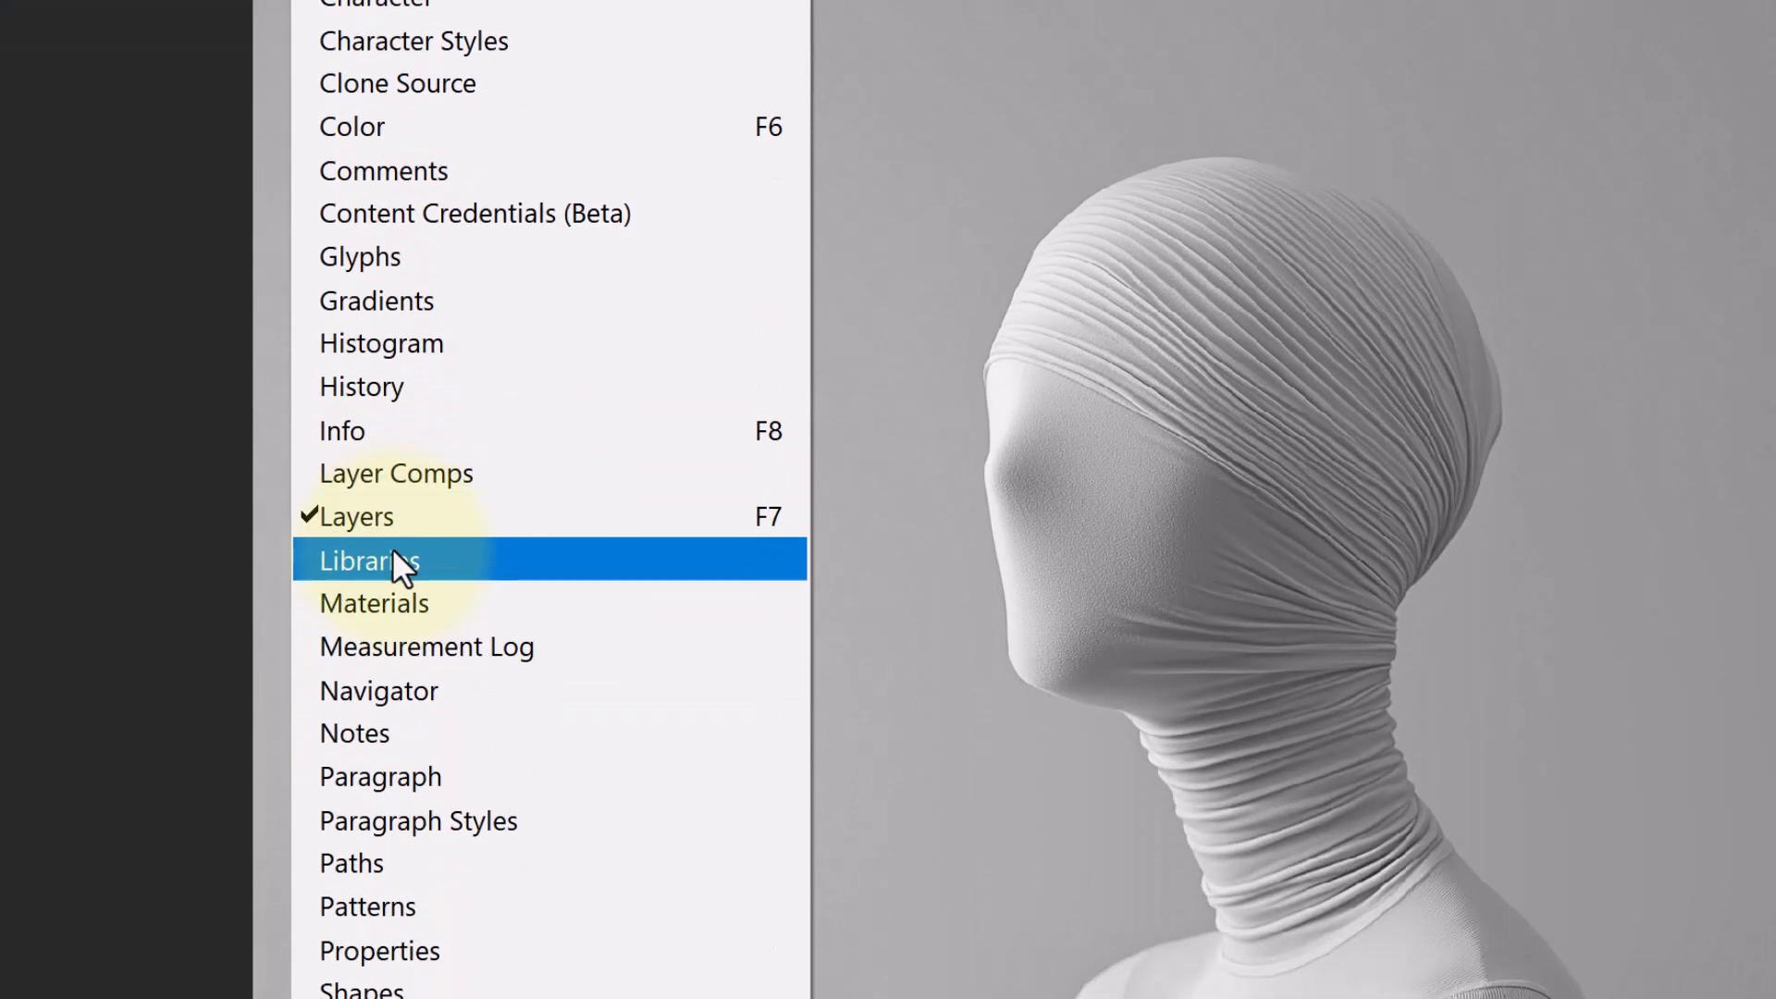
click(392, 560)
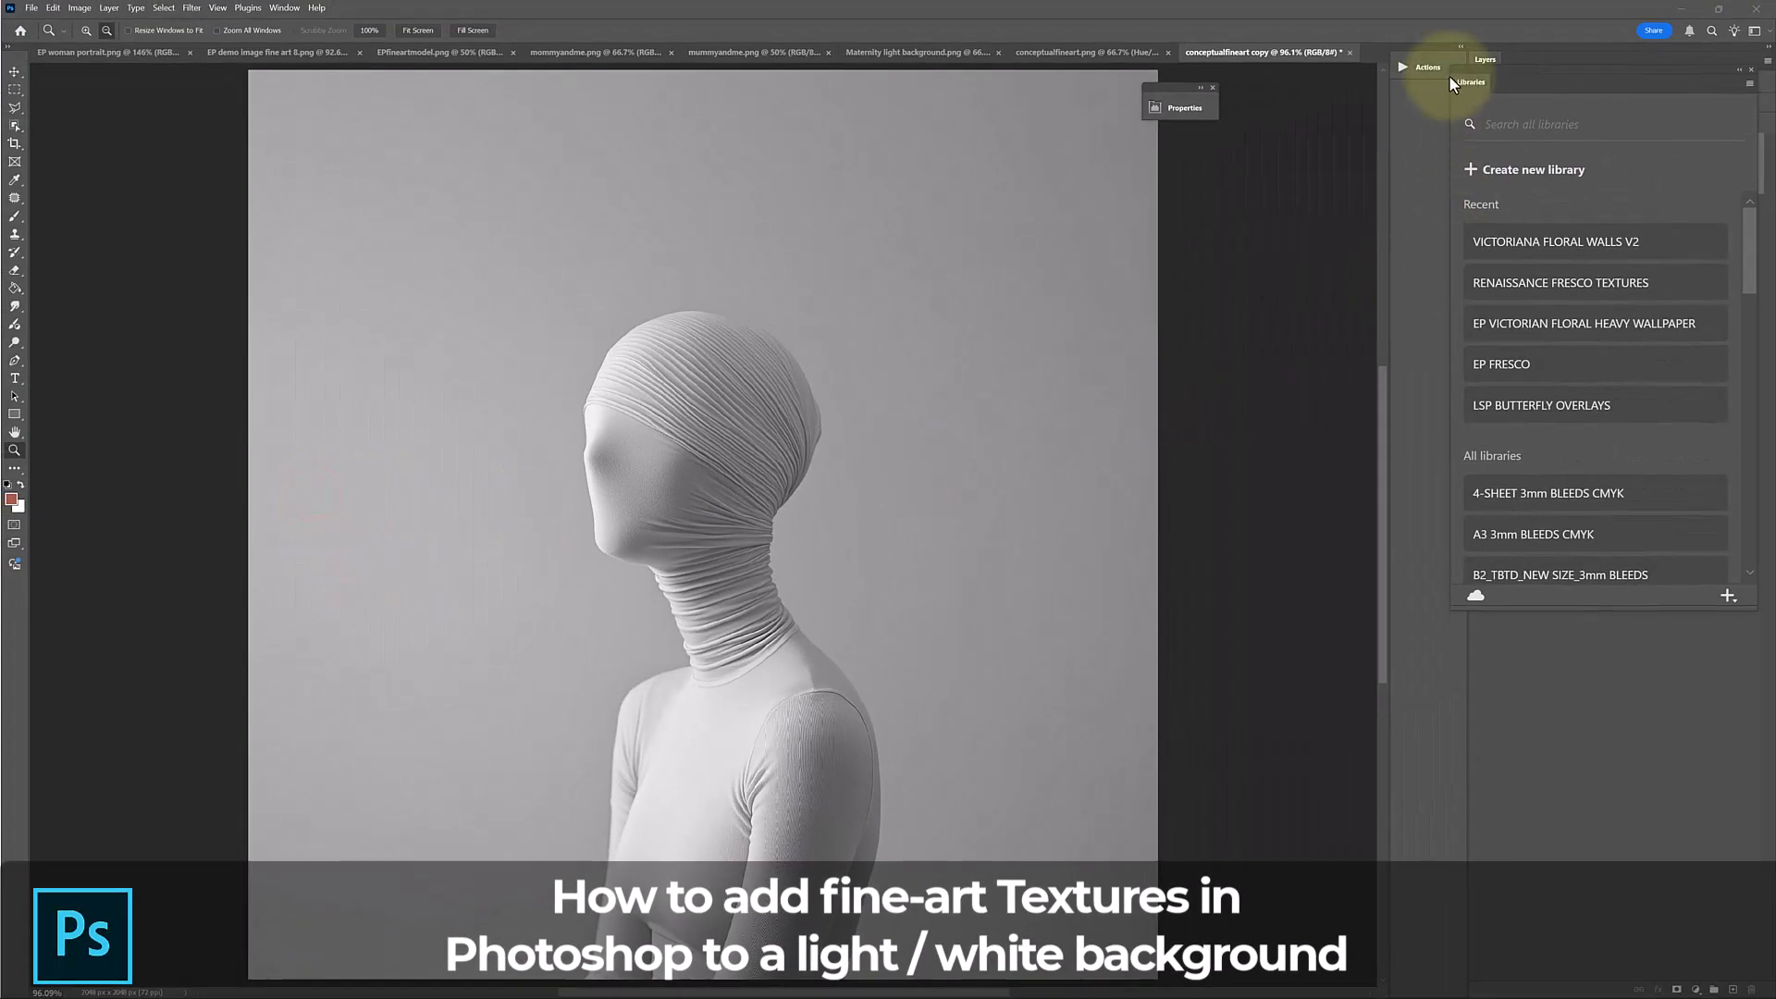
drag(1450, 83, 1485, 52)
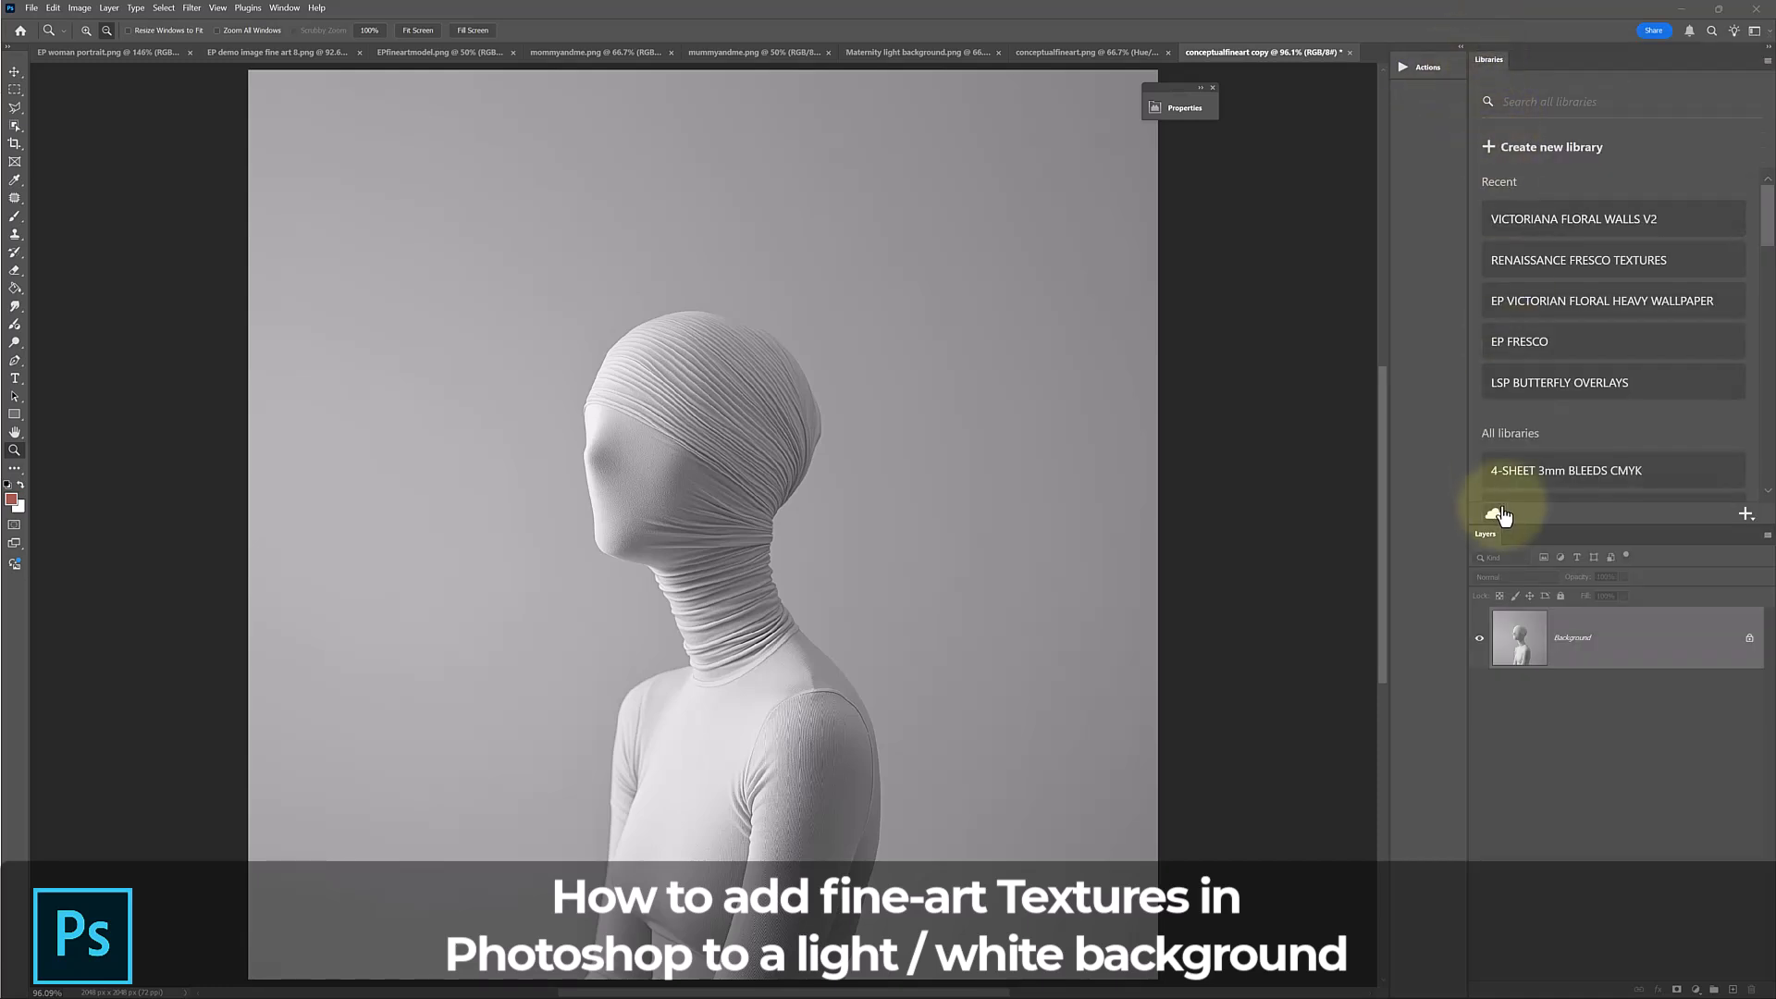
drag(1527, 529, 1524, 405)
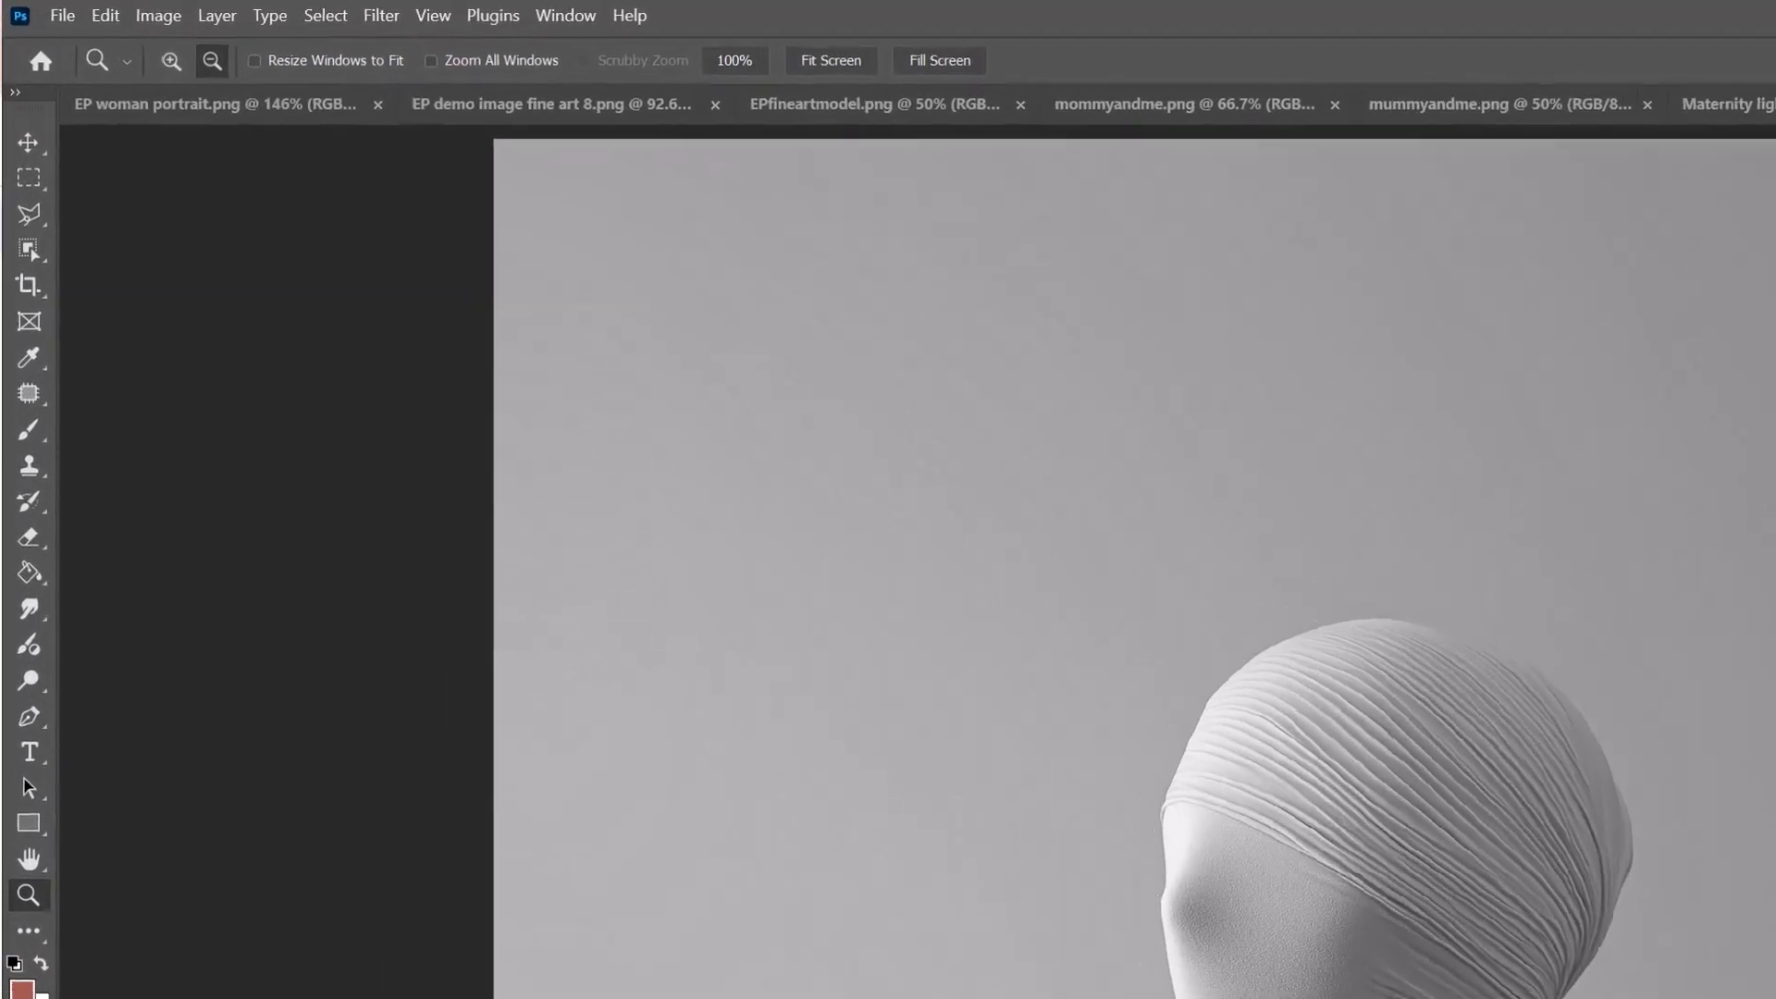
click(555, 15)
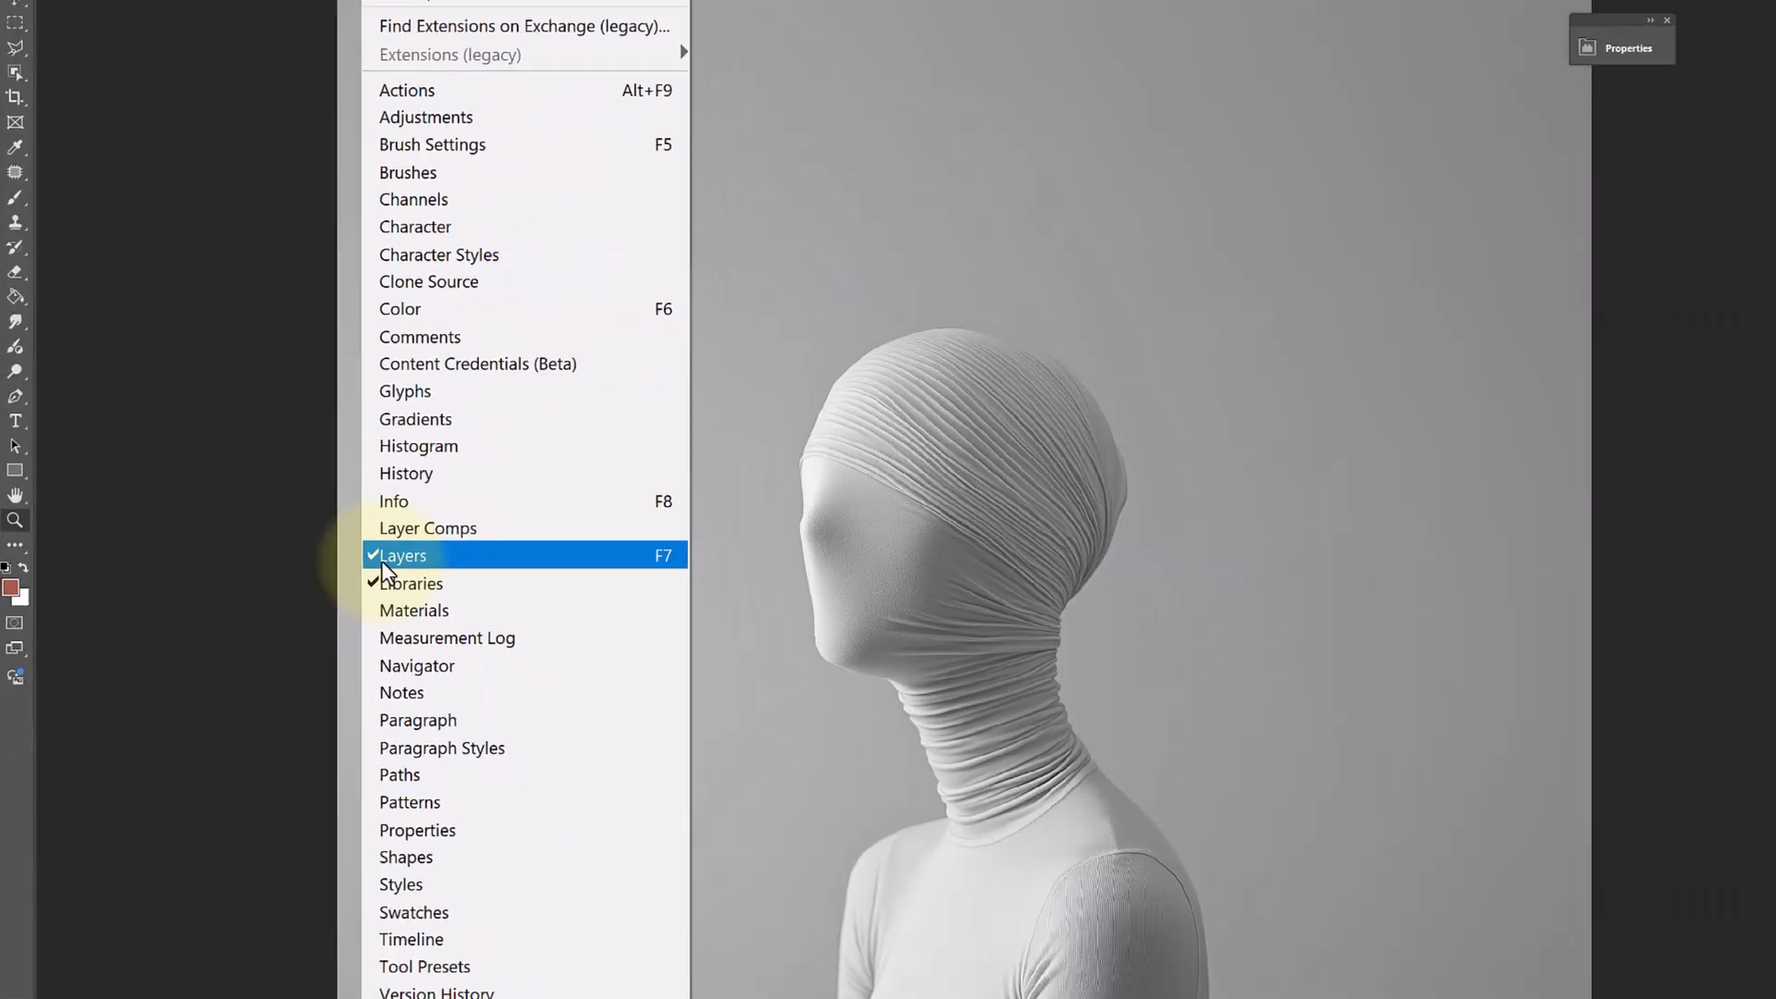
click(578, 736)
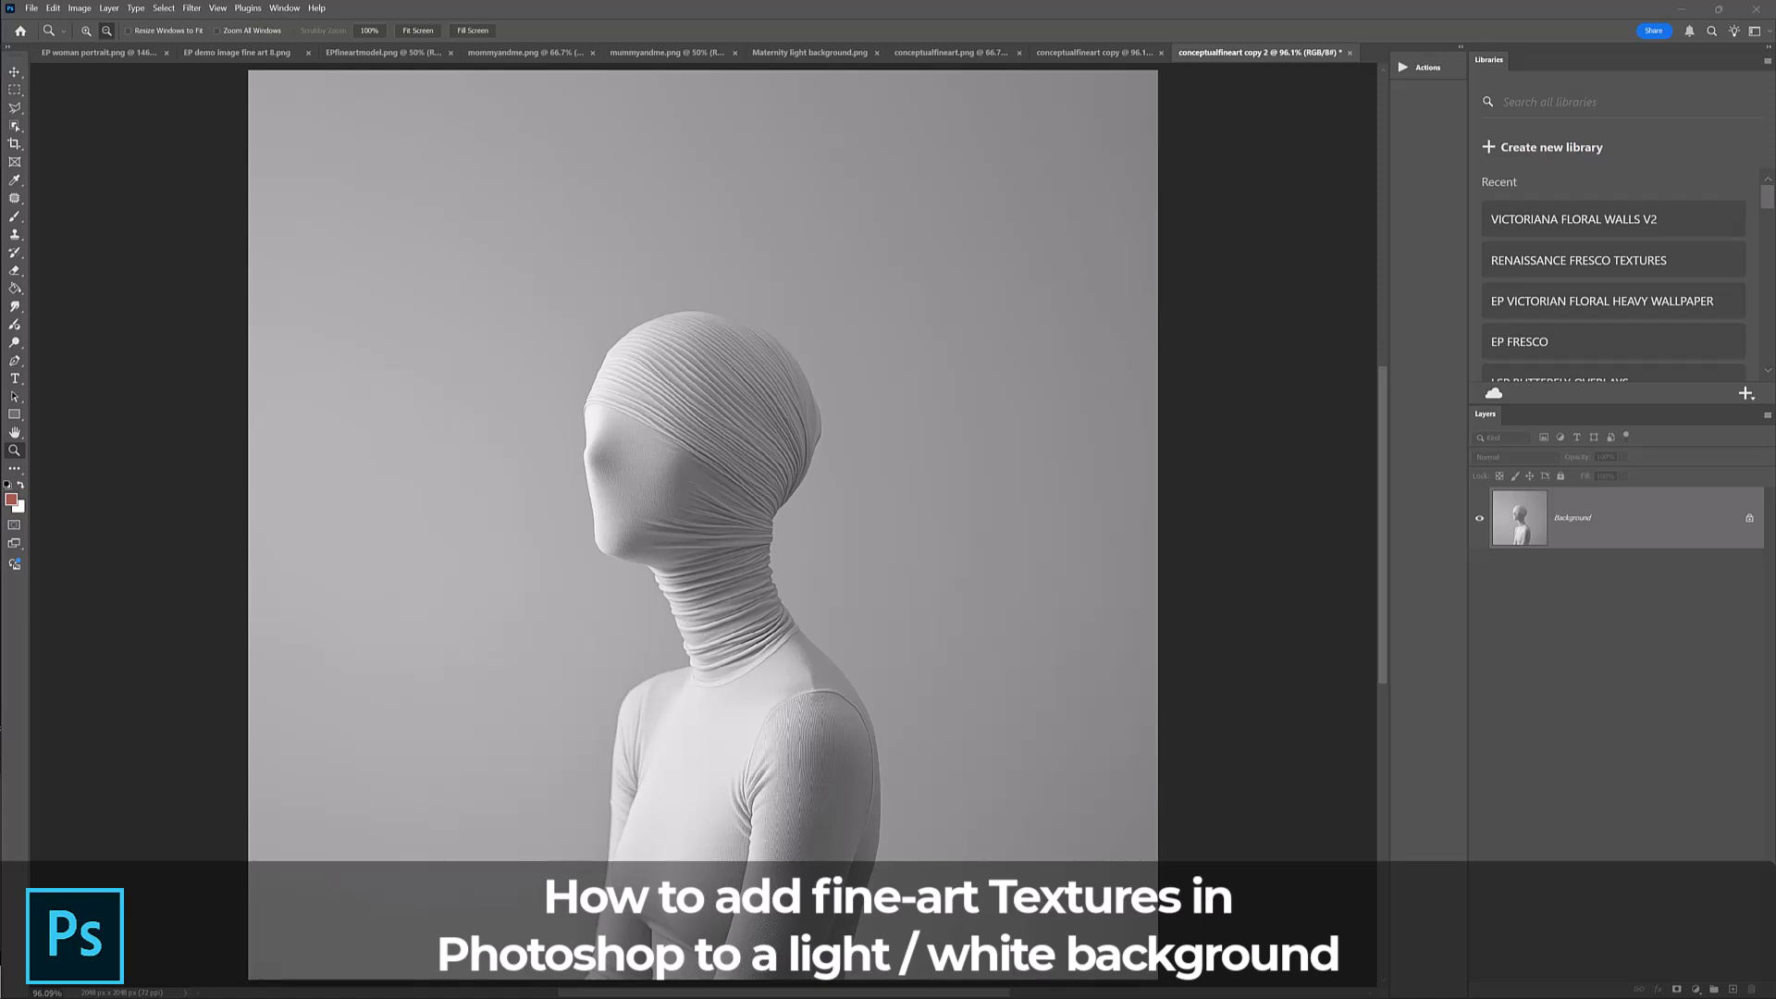
Create a new library named "ENCHANTIPIX TEXTURES VICTORIANA TEXTURE".
drag(2, 214, 523, 205)
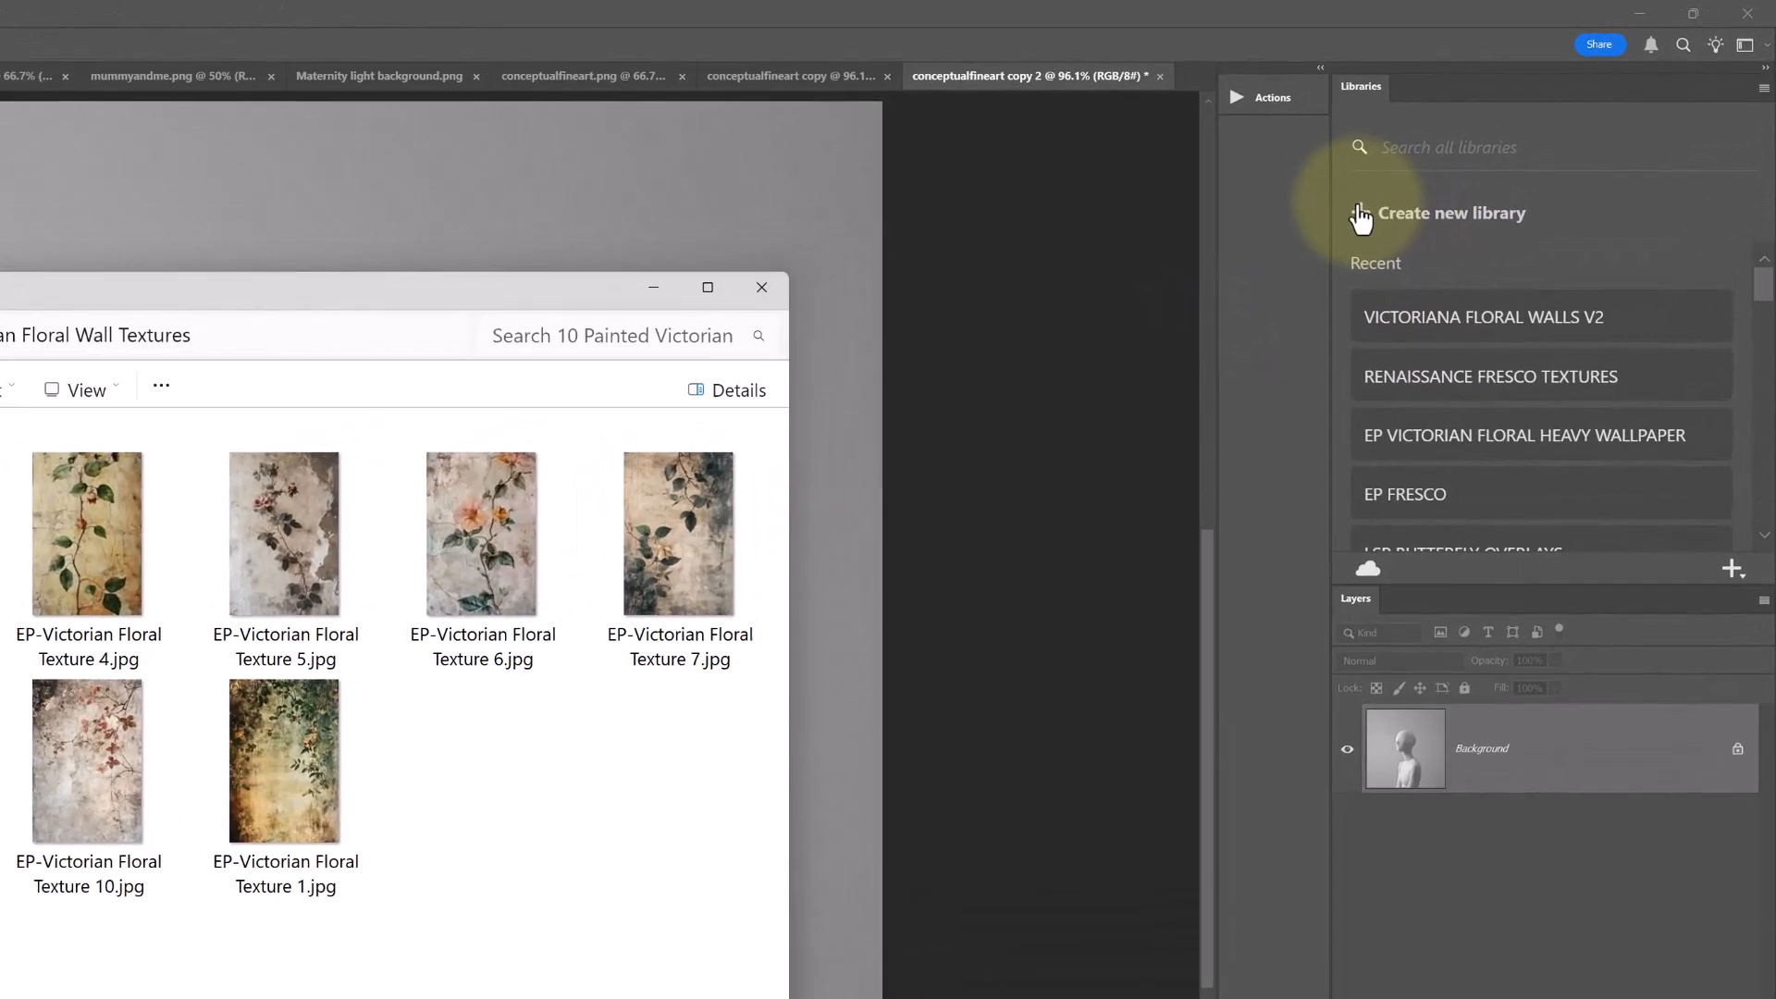
click(1360, 214)
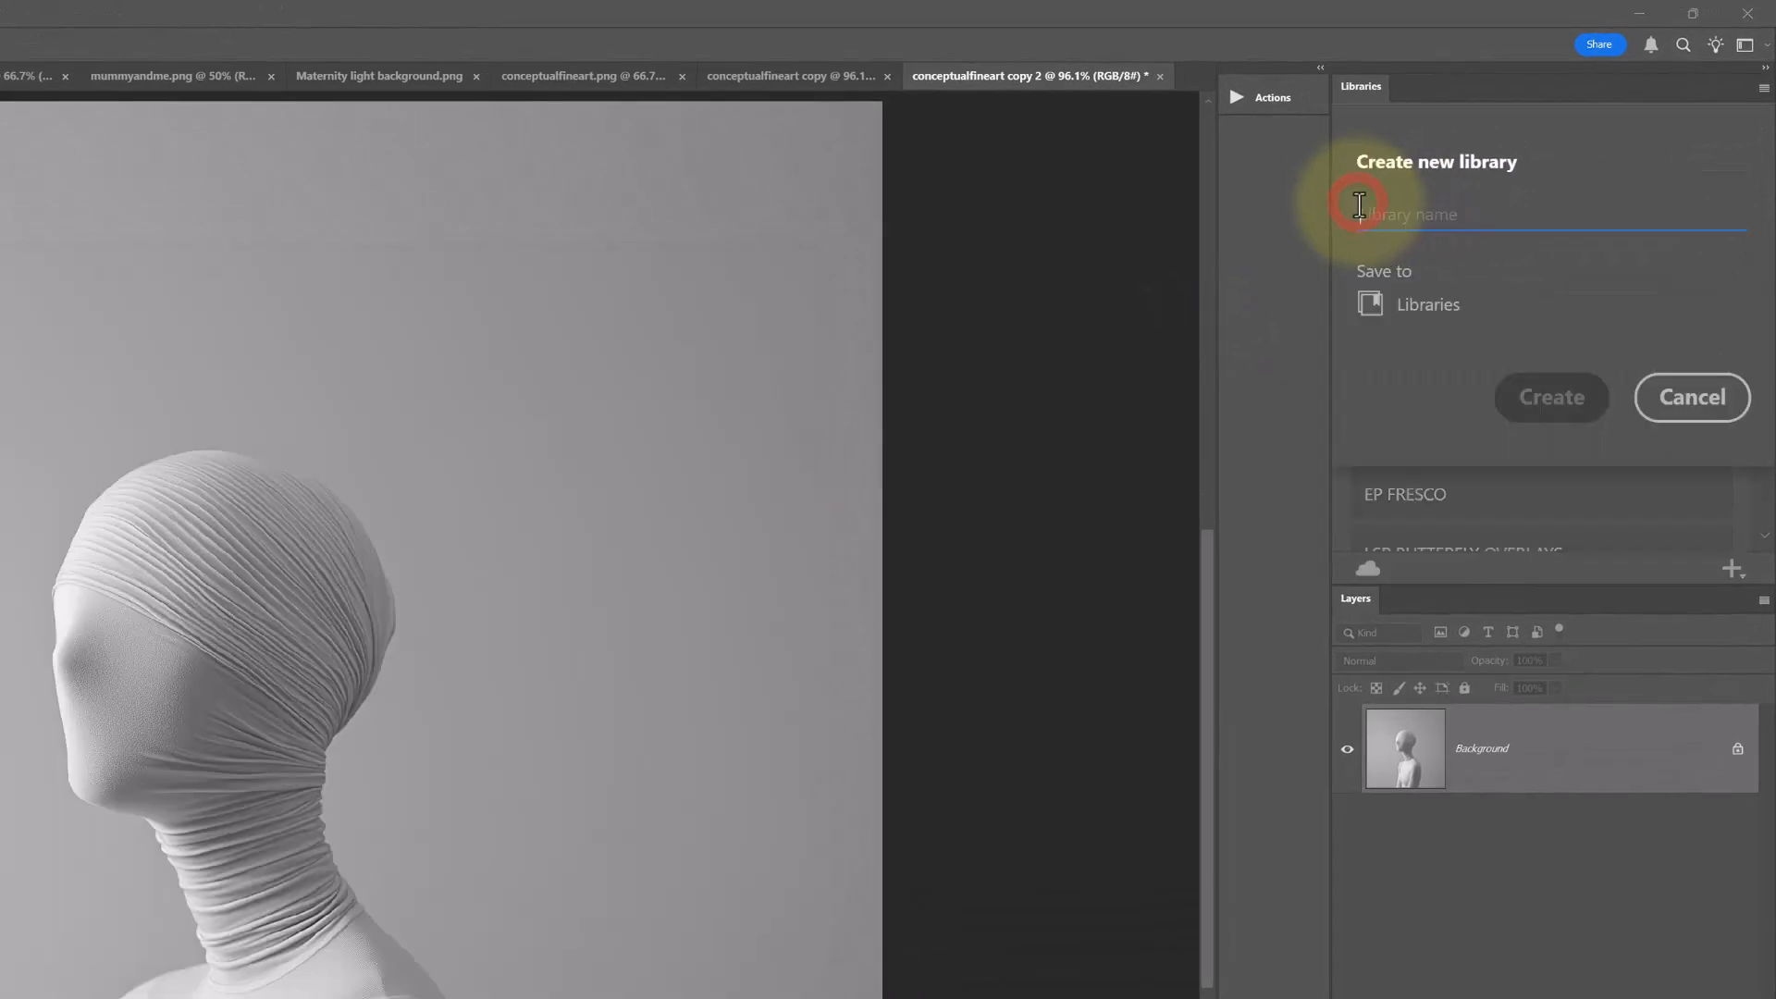
text(EN)
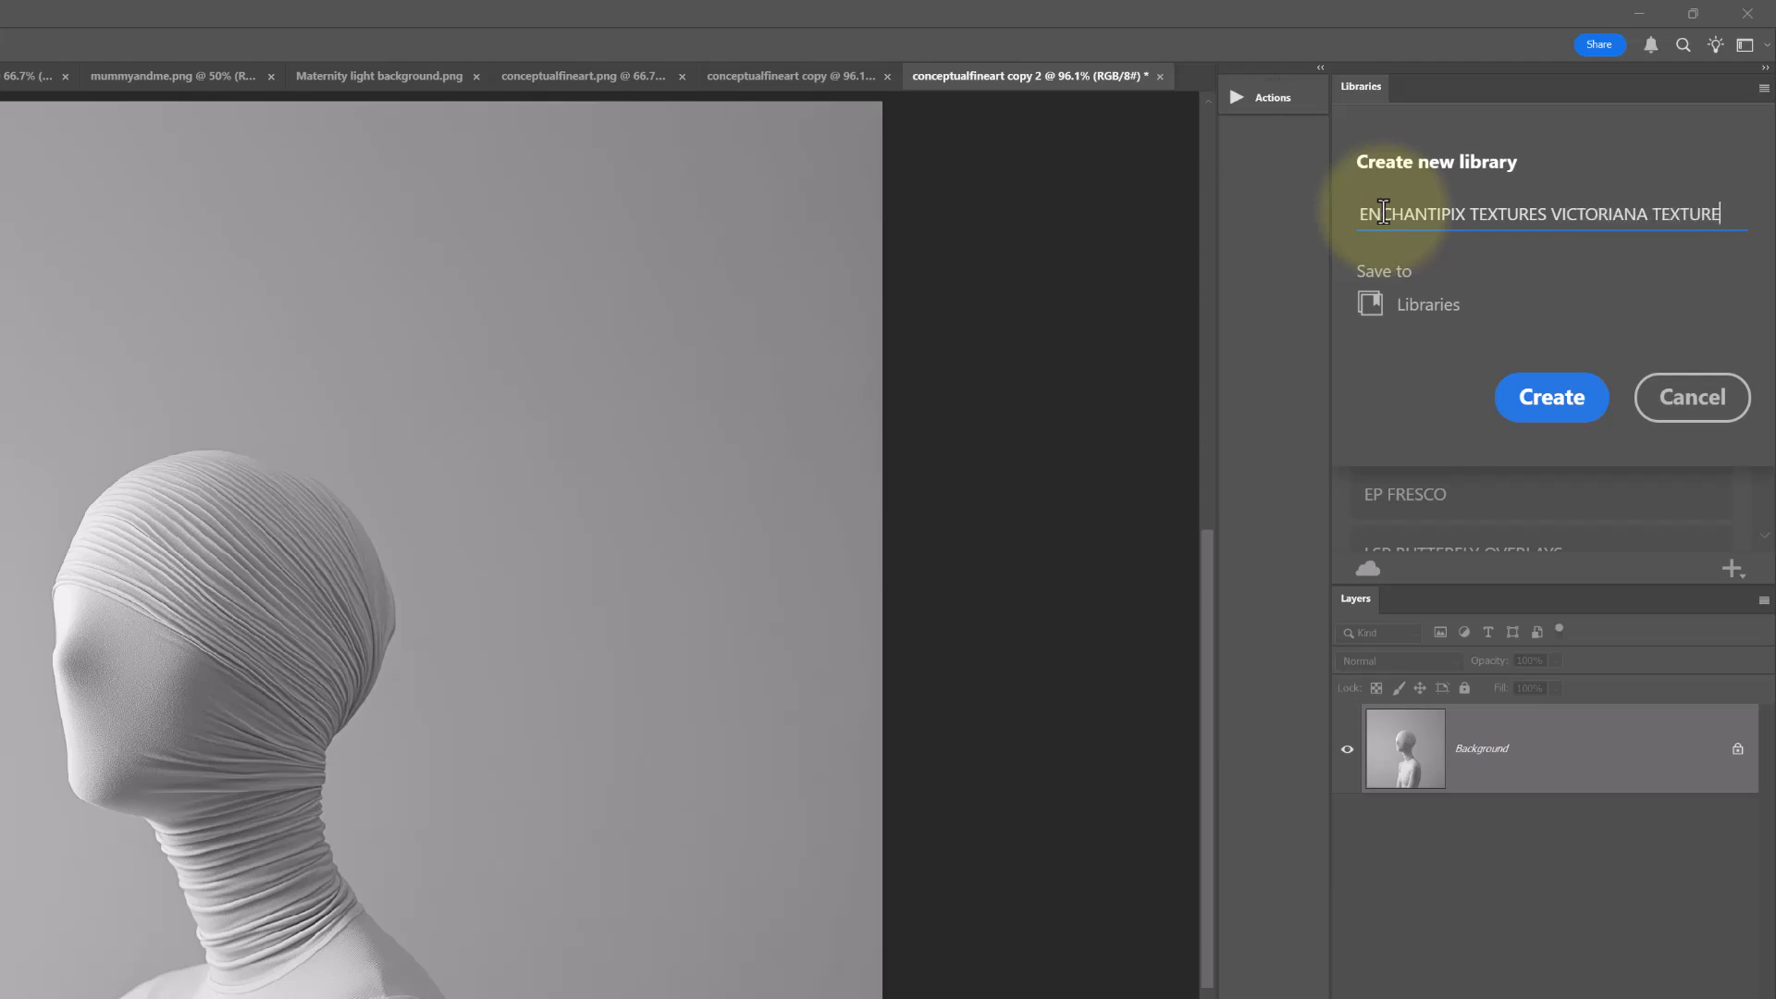
key(Return)
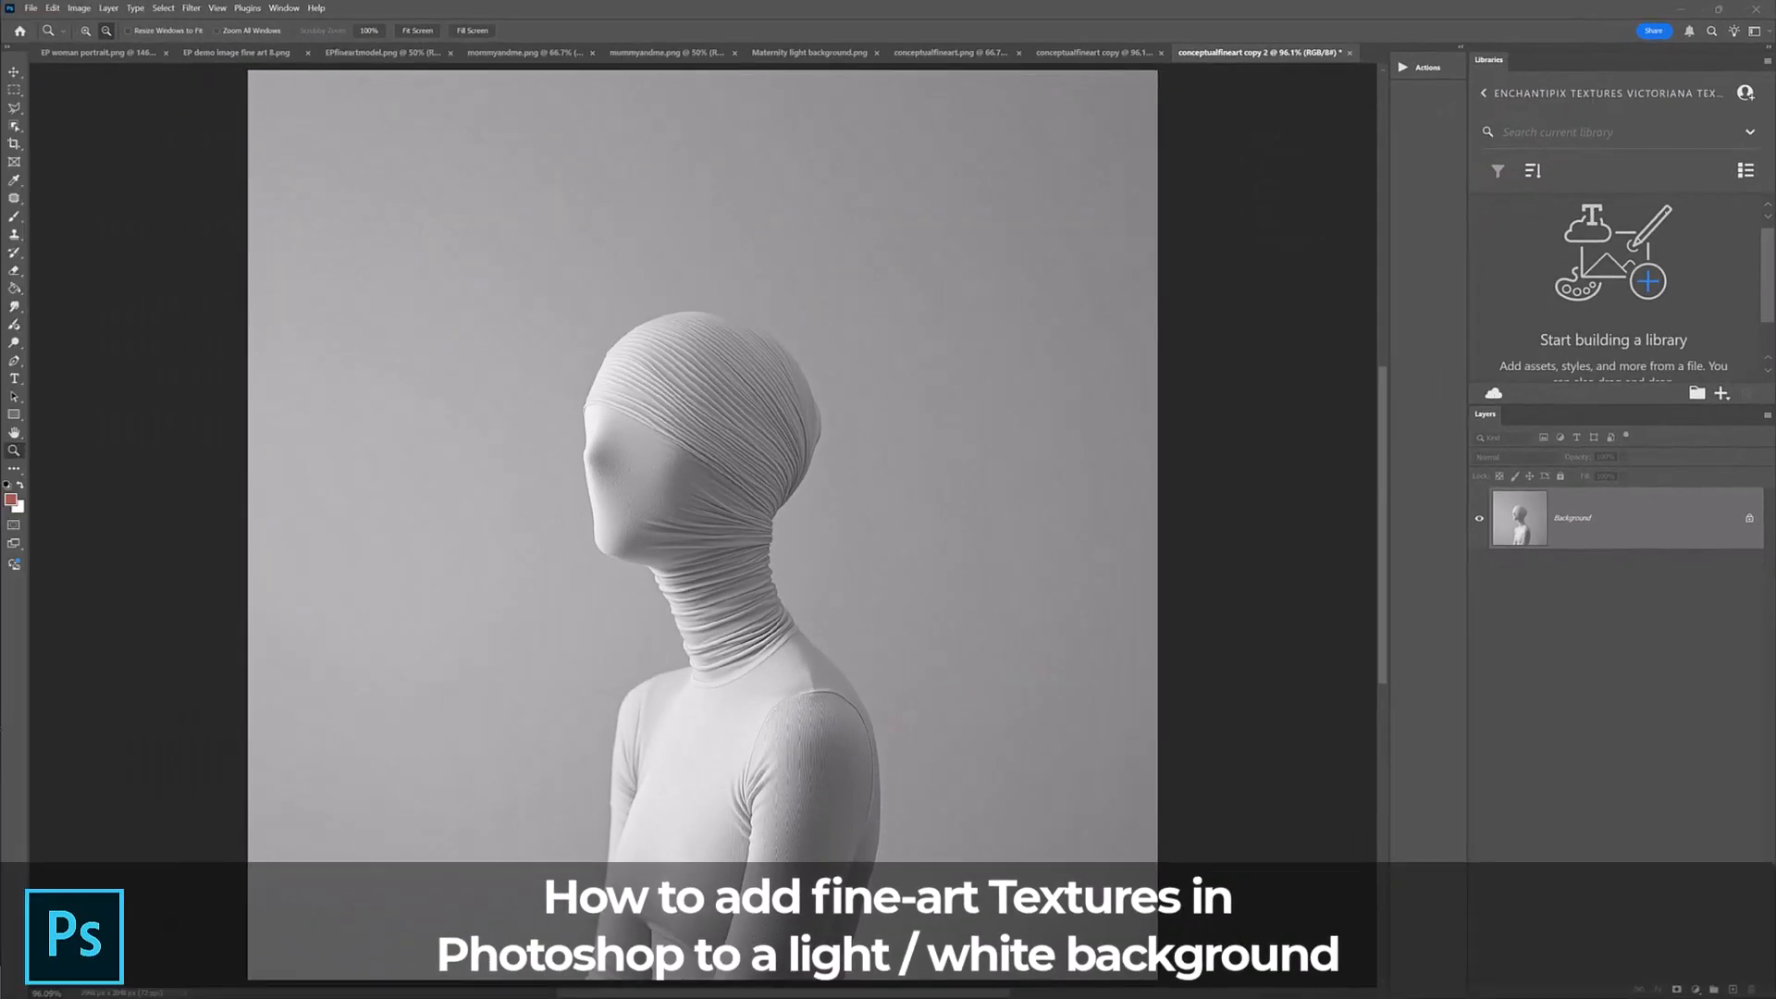
Add all ten extracted EP-Victorian Floral Texture JPGs from the file window to the new library.
key(alt+Tab)
drag(1050, 654, 278, 305)
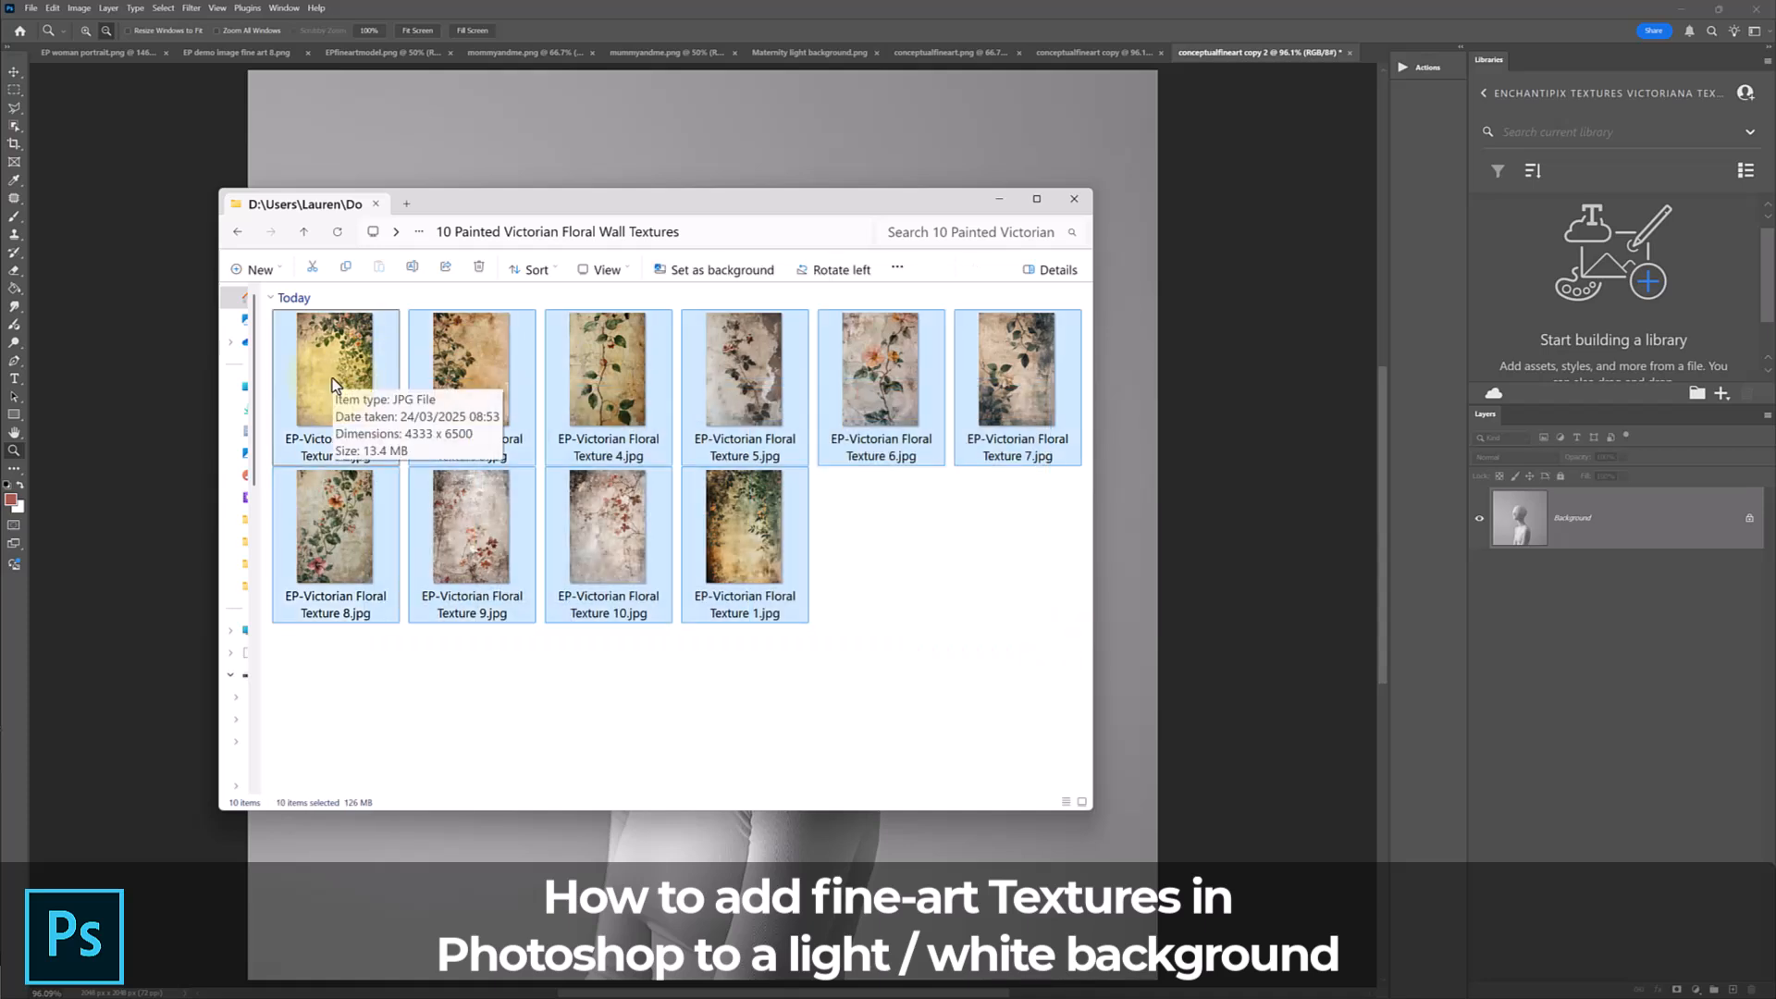
drag(330, 382, 1585, 283)
click(992, 188)
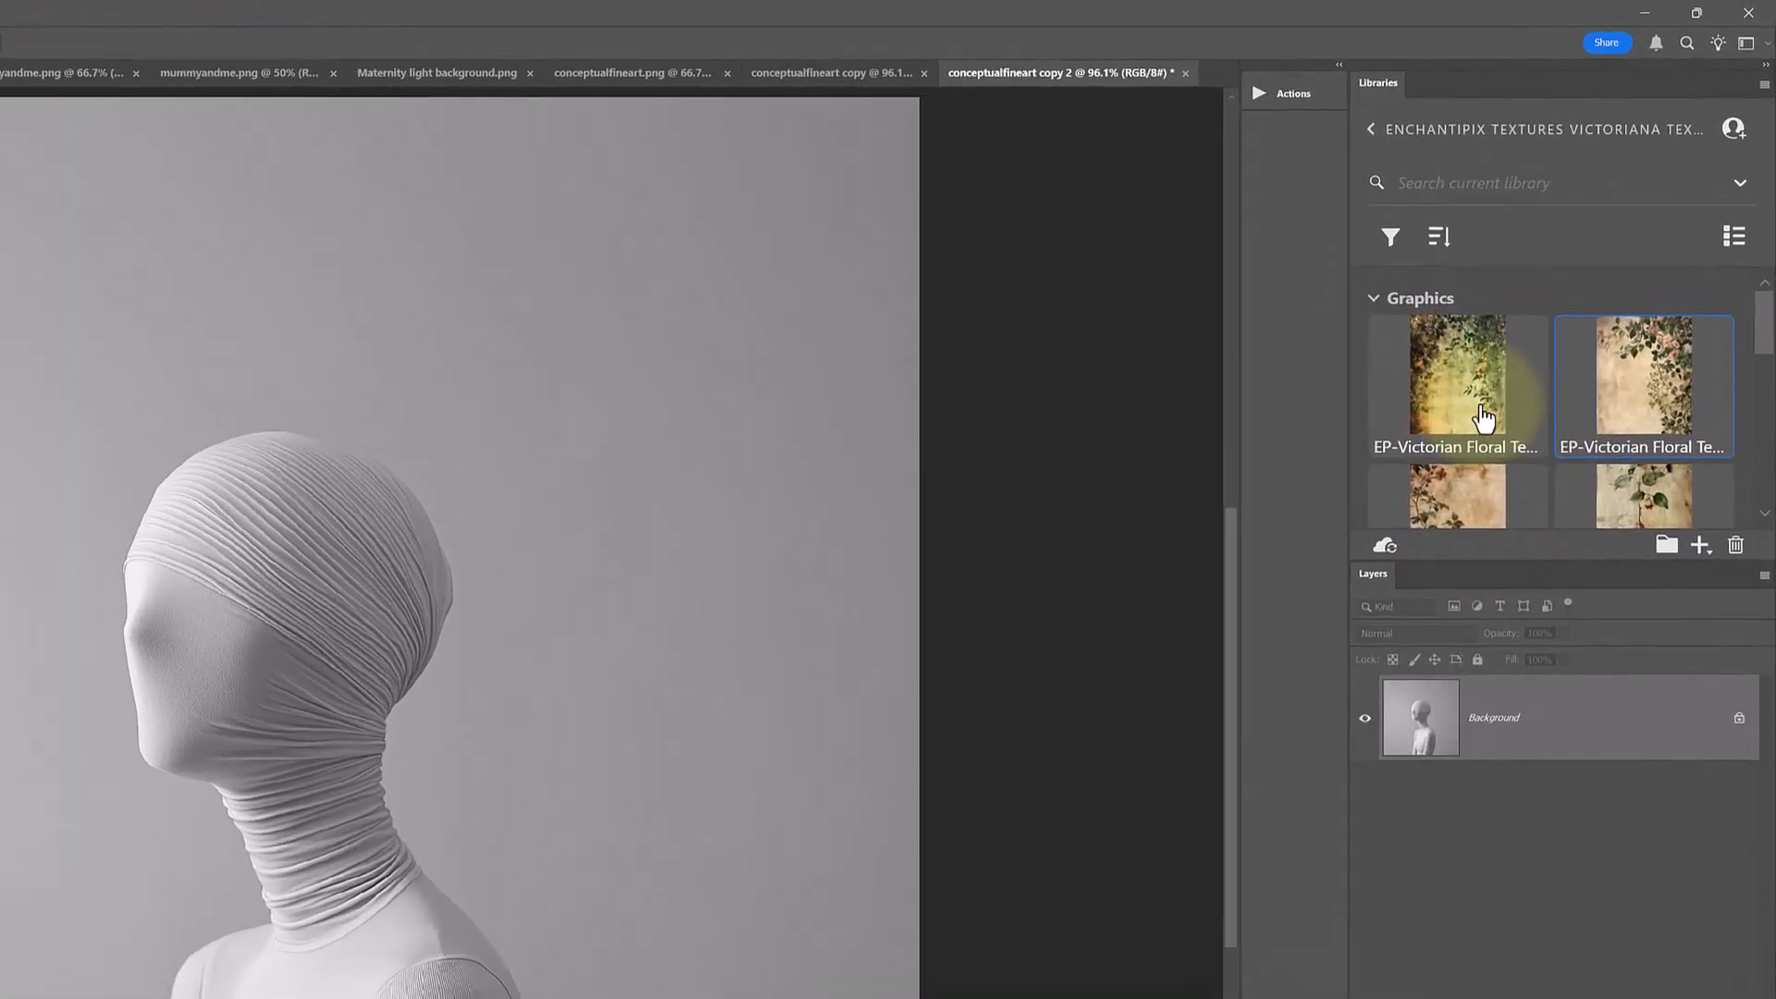
drag(1544, 271, 1011, 336)
drag(635, 501, 412, 653)
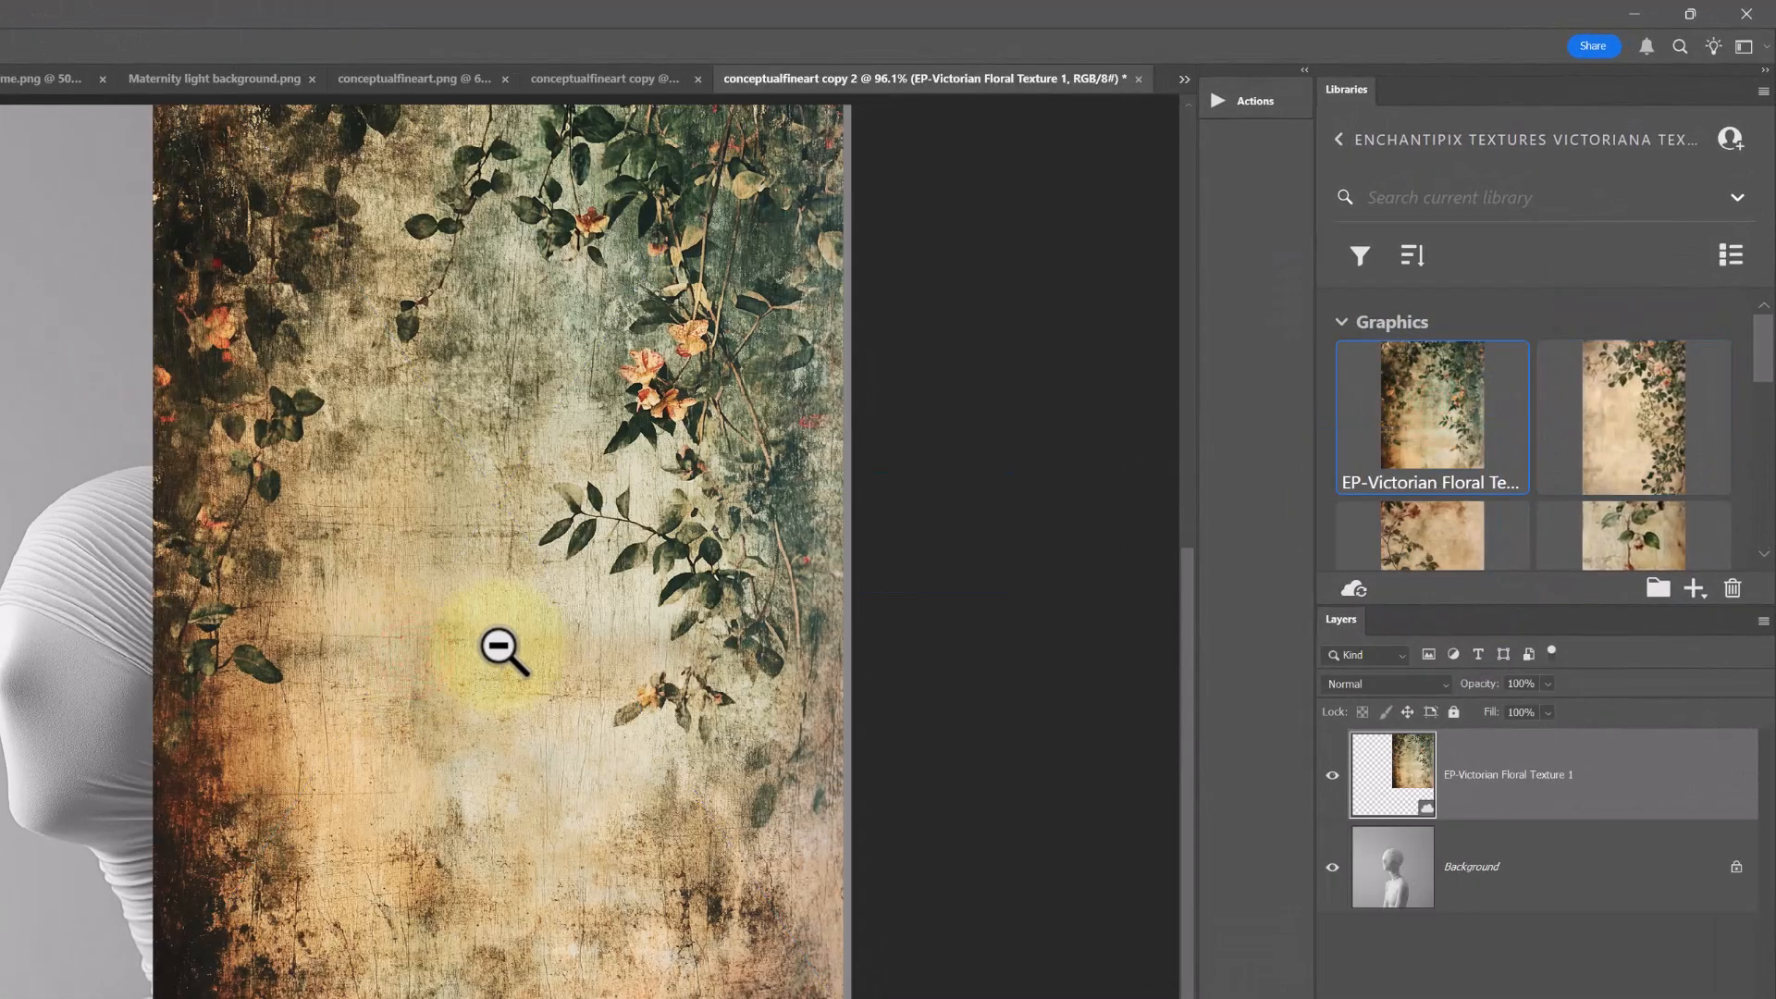
key(Escape)
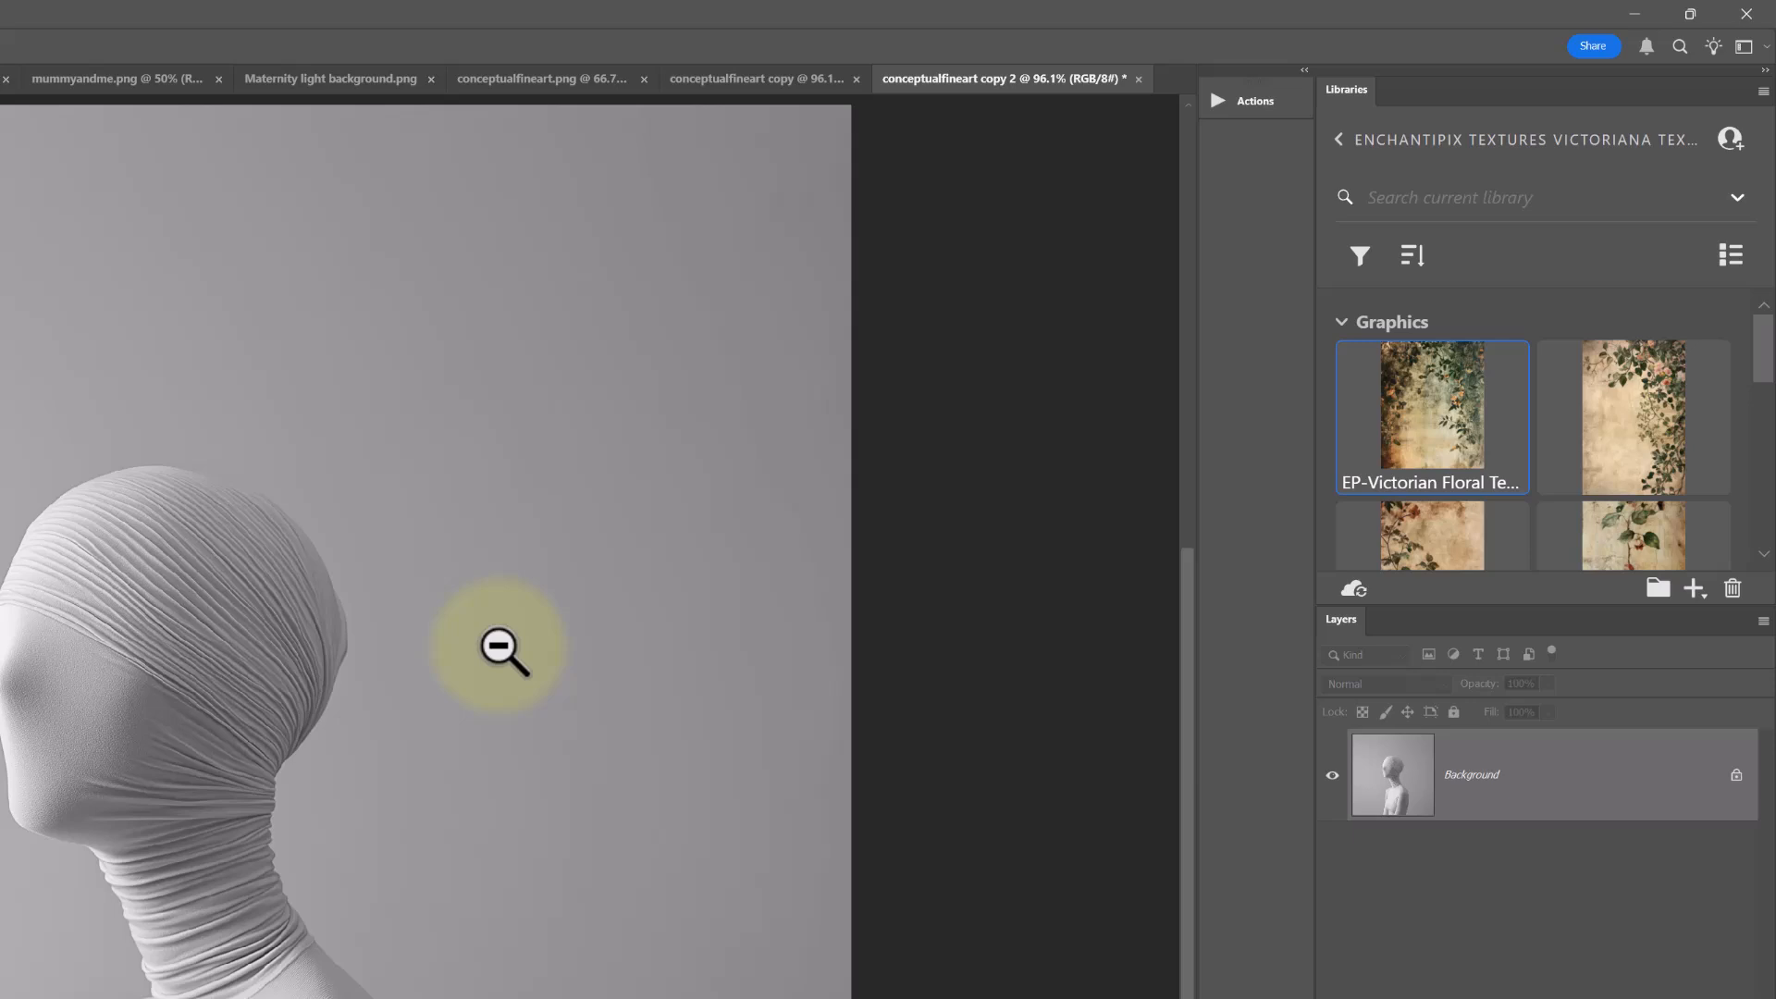
Place EP-Victoriana Painted Stone Floral Texture 1 from the VICTORIANA FLORAL WALLS V2 library at the portrait's upper-left corner.
click(1338, 139)
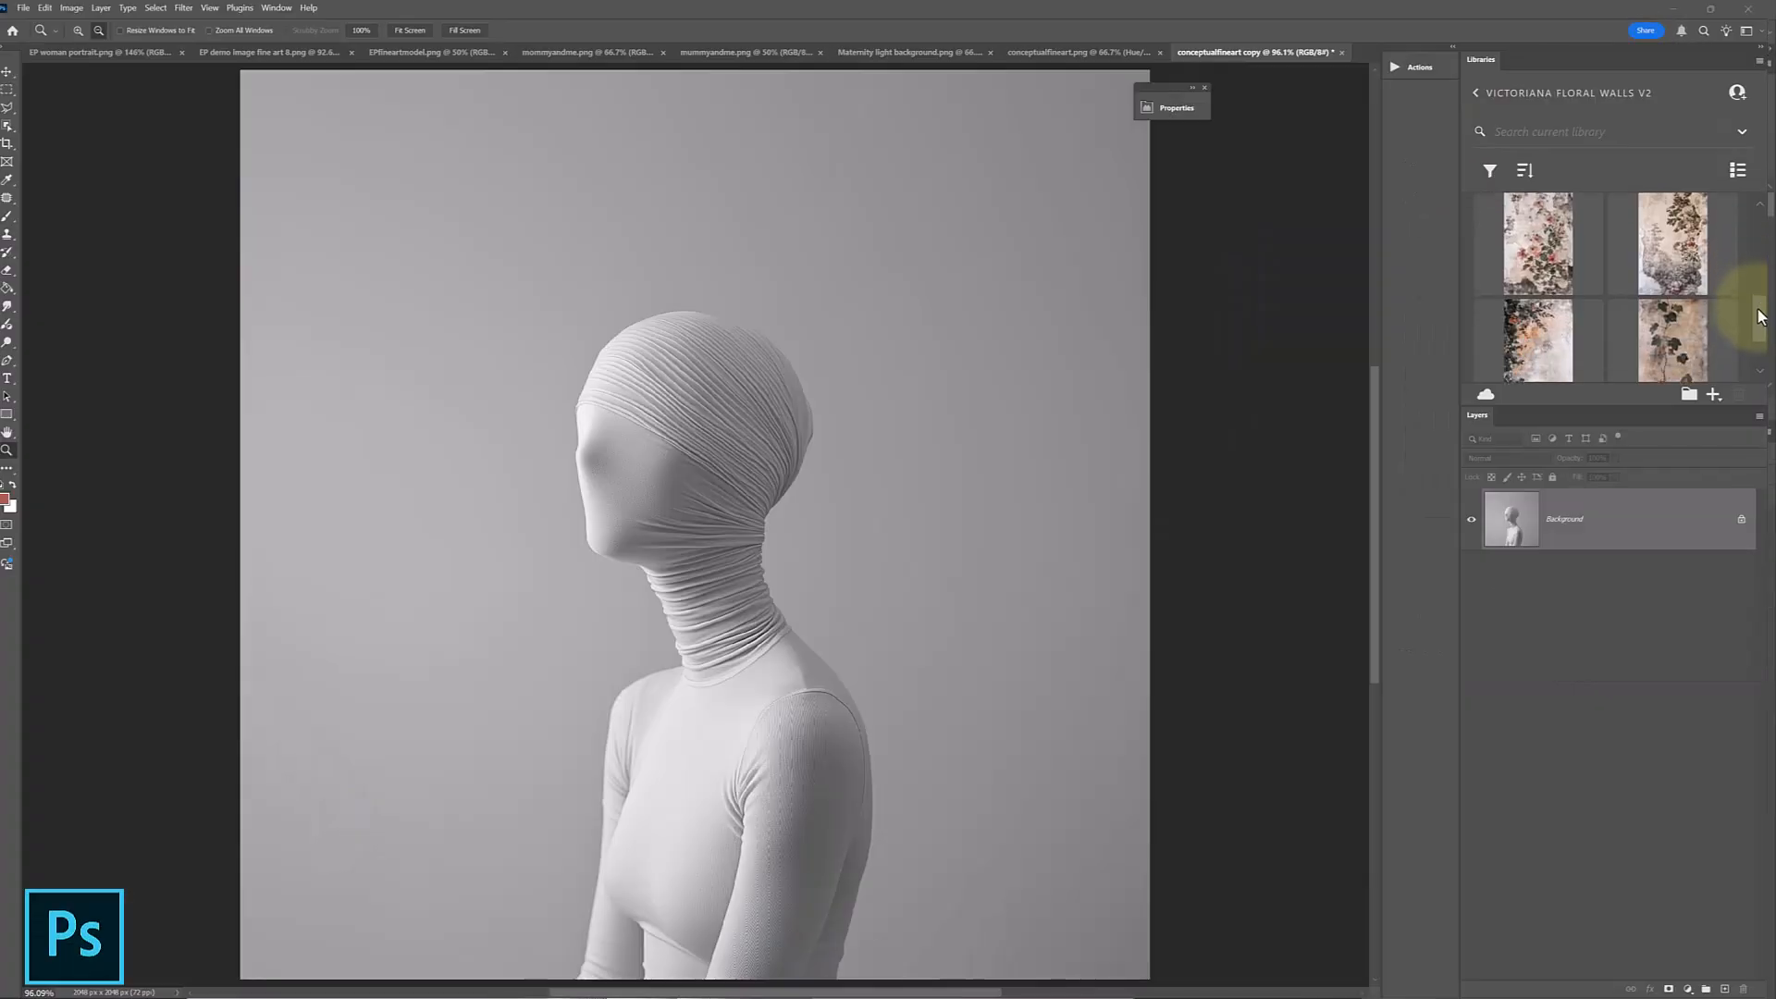
drag(1754, 309, 1755, 225)
drag(1538, 277, 467, 481)
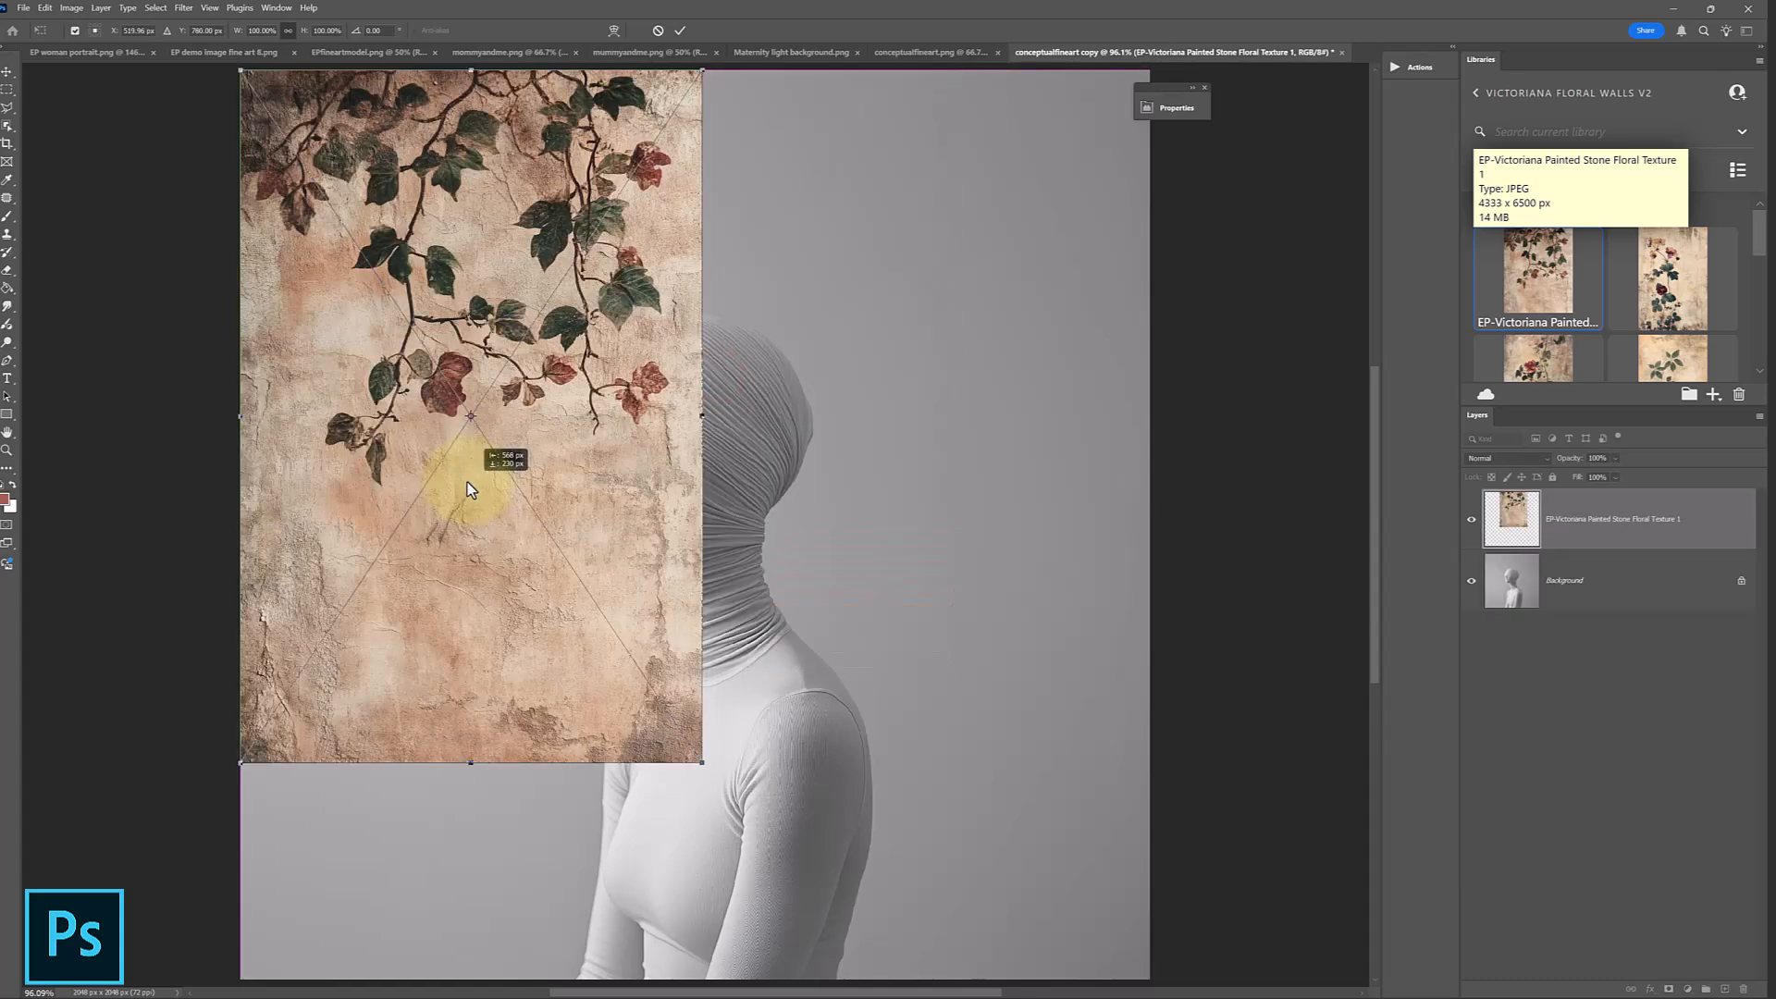
Scale the placed floral texture to the full image width, about 197%, shift it upward to cover the canvas, and commit the placement.
drag(690, 414, 1150, 435)
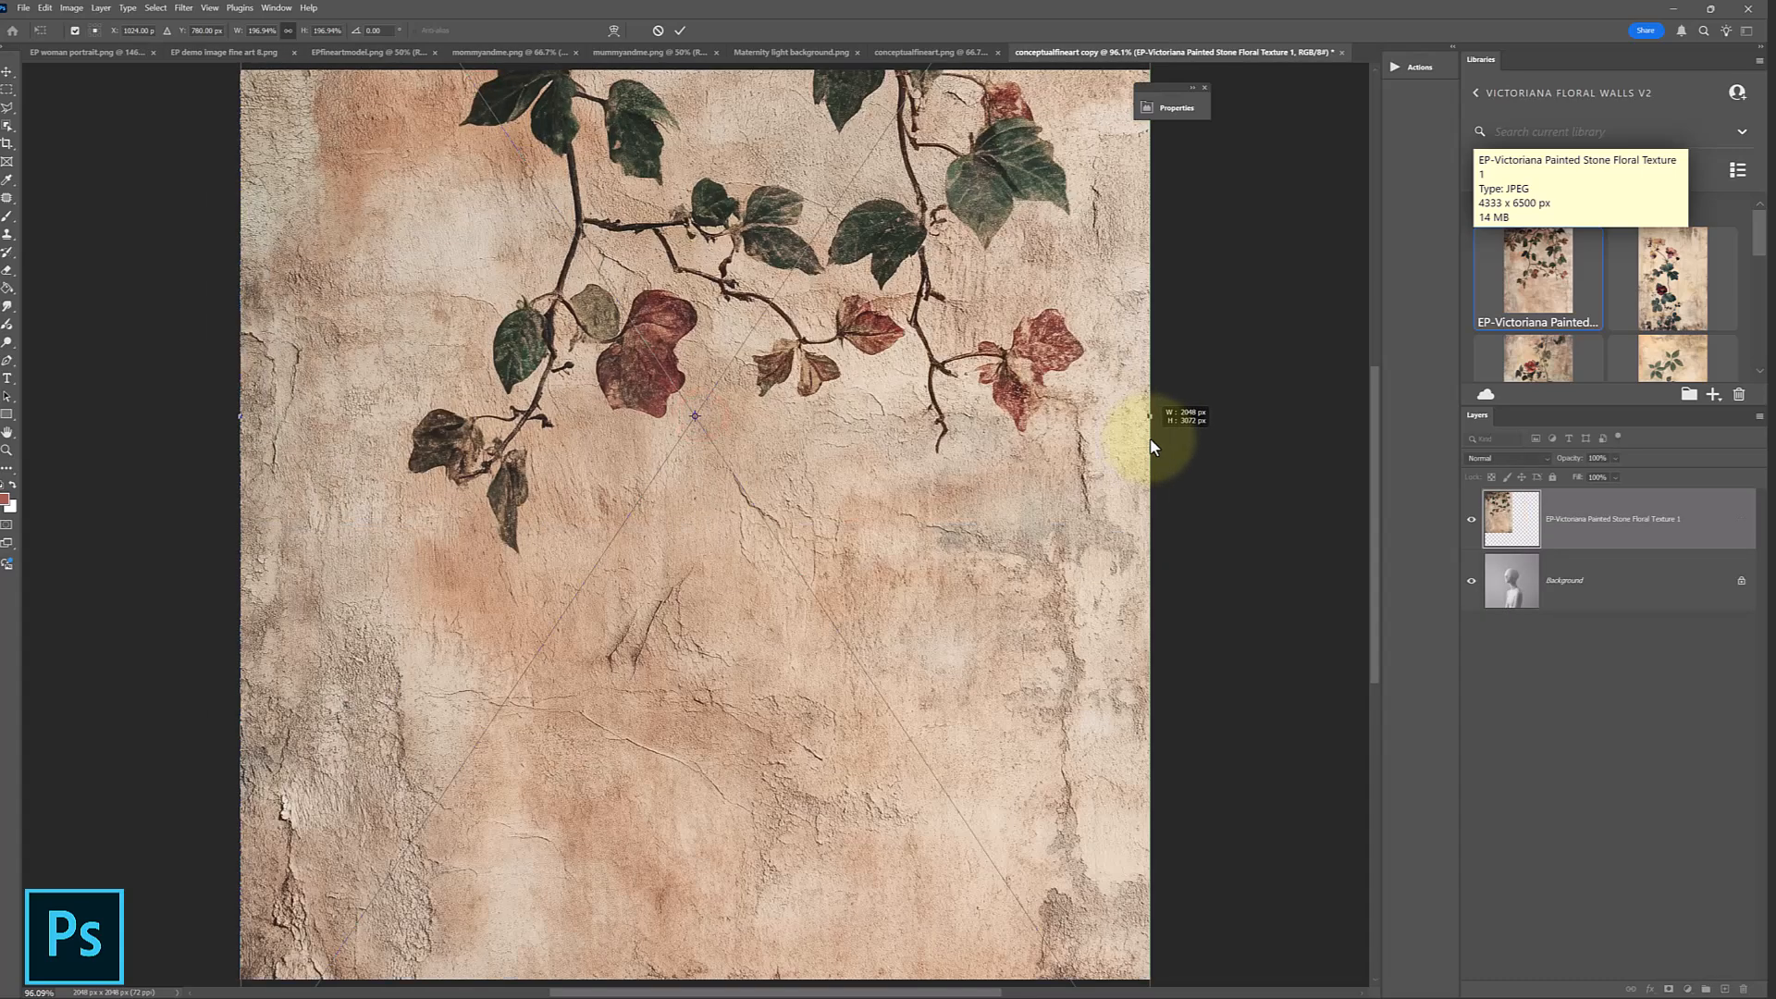
drag(916, 603, 929, 483)
scroll(936, 536, down, 2)
drag(881, 715, 868, 717)
double_click(797, 377)
scroll(897, 460, up, 1)
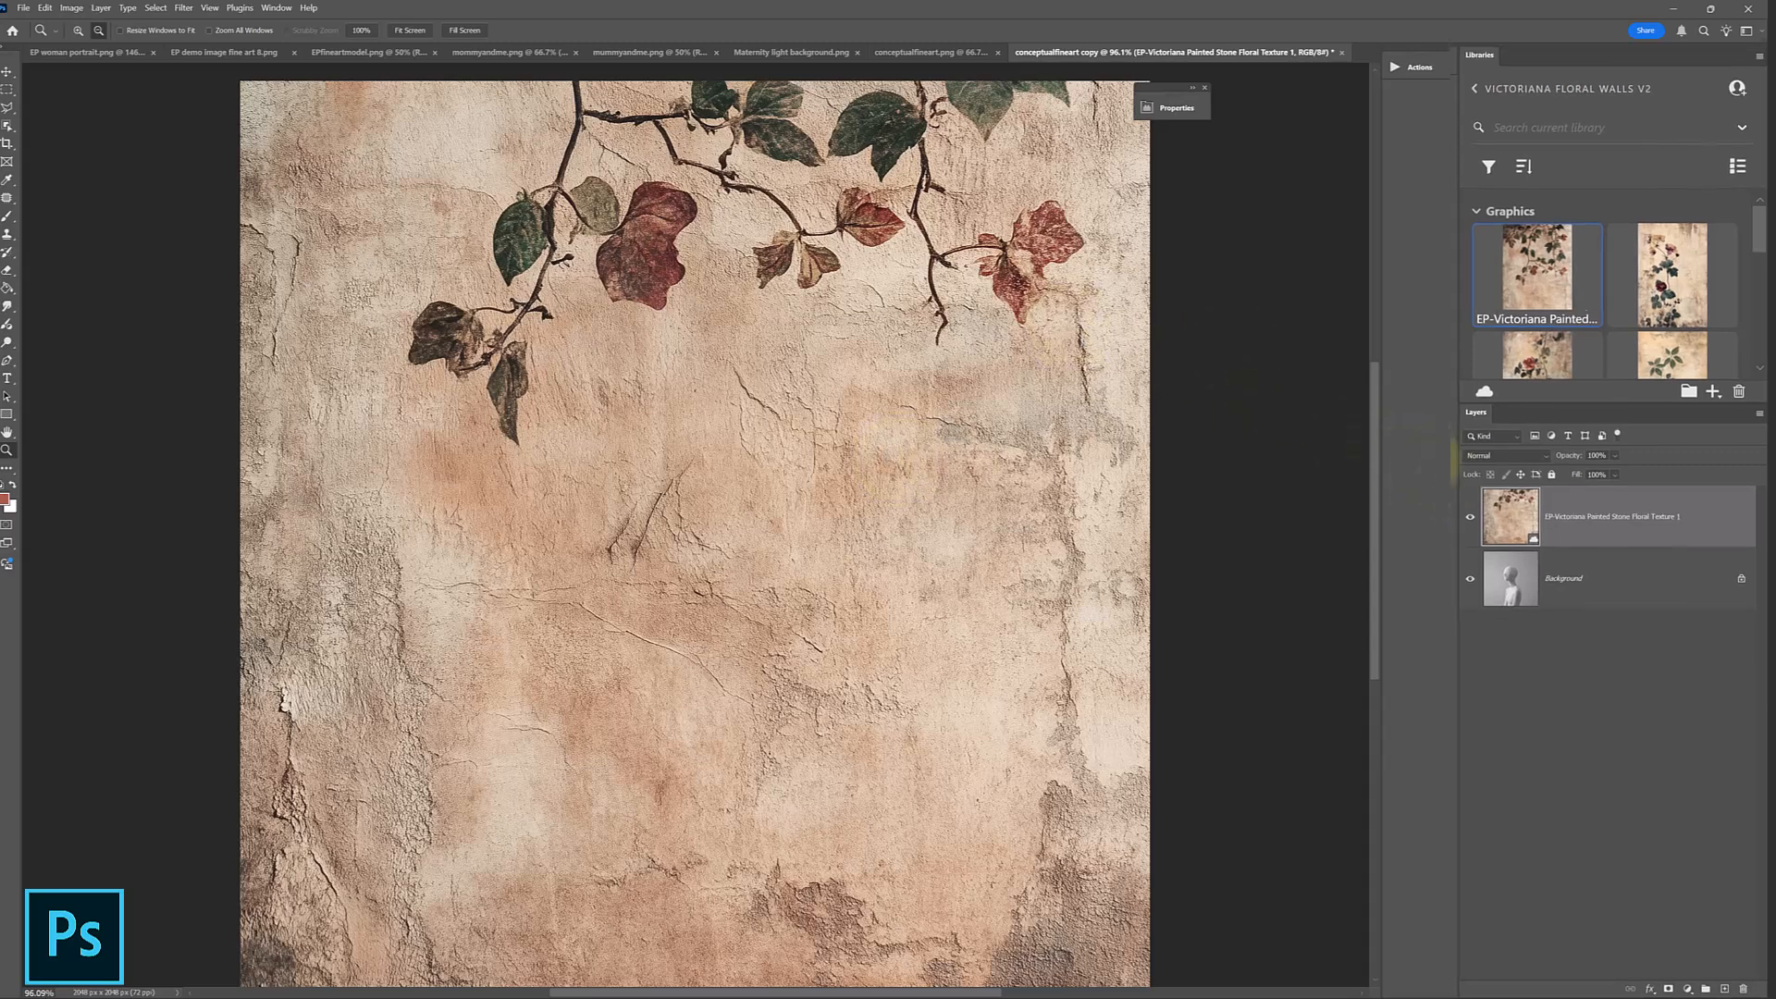
Compare the image with the floral texture hidden and shown, and set the texture layer's blend mode to Multiply.
click(1470, 519)
click(1471, 519)
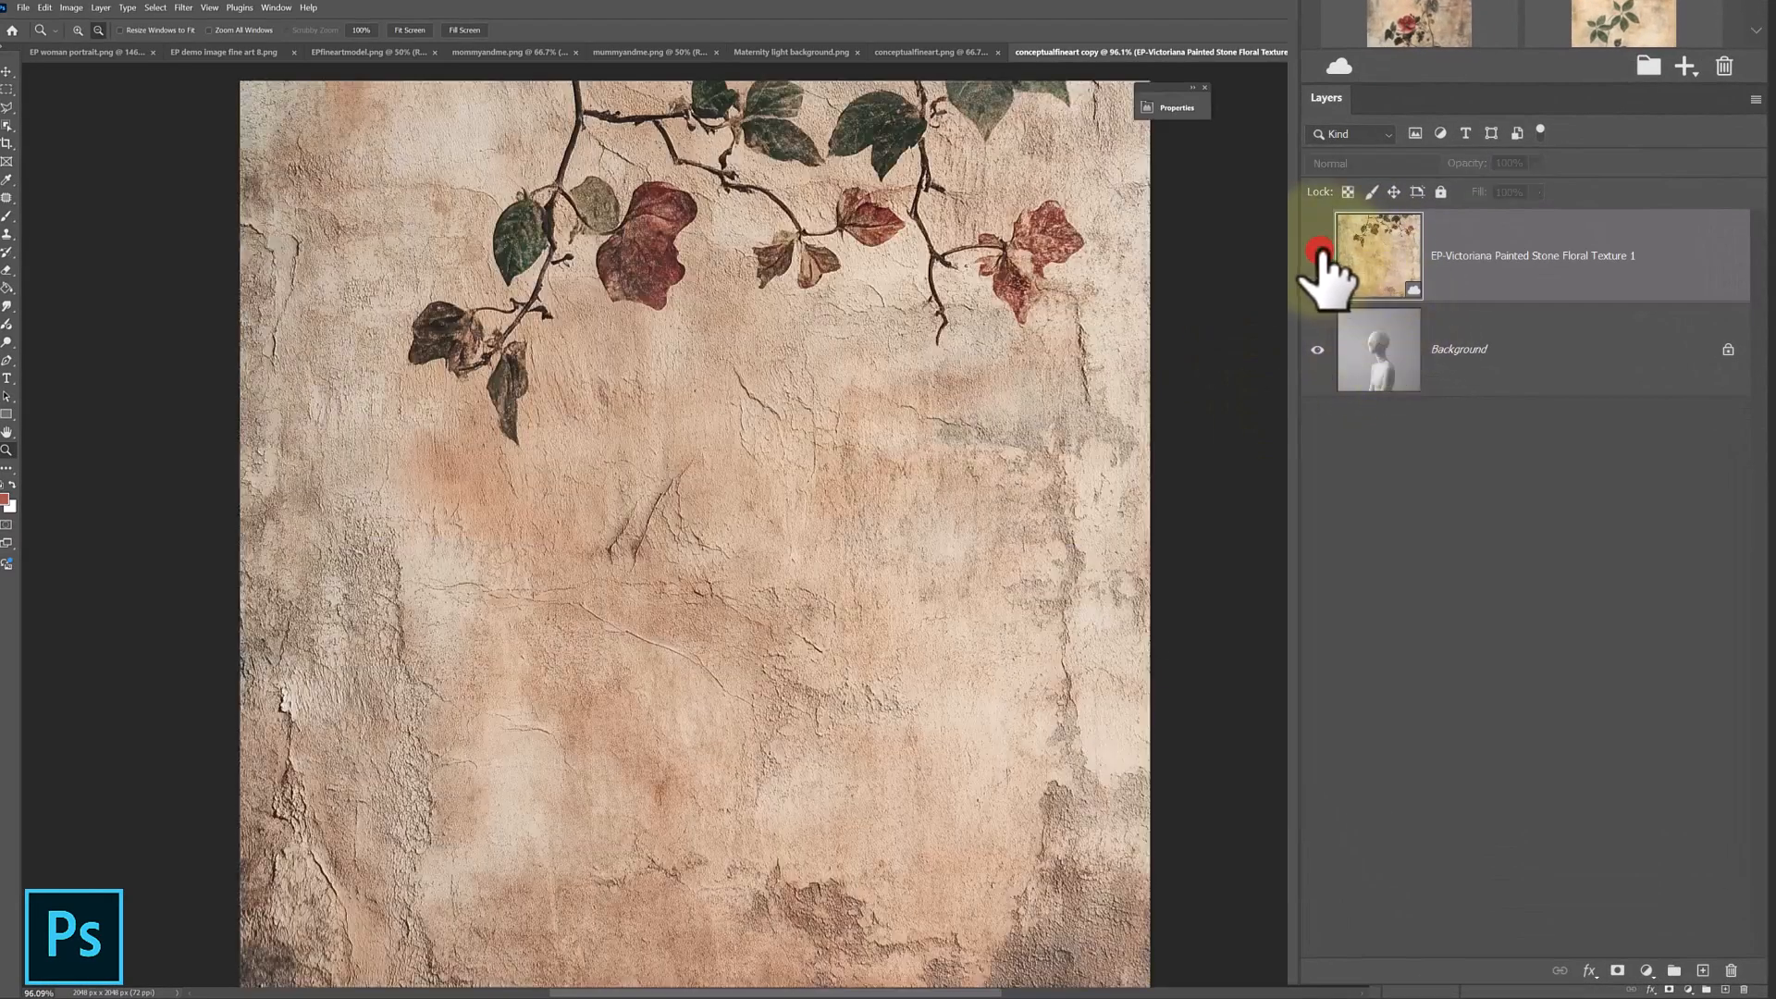
click(1378, 259)
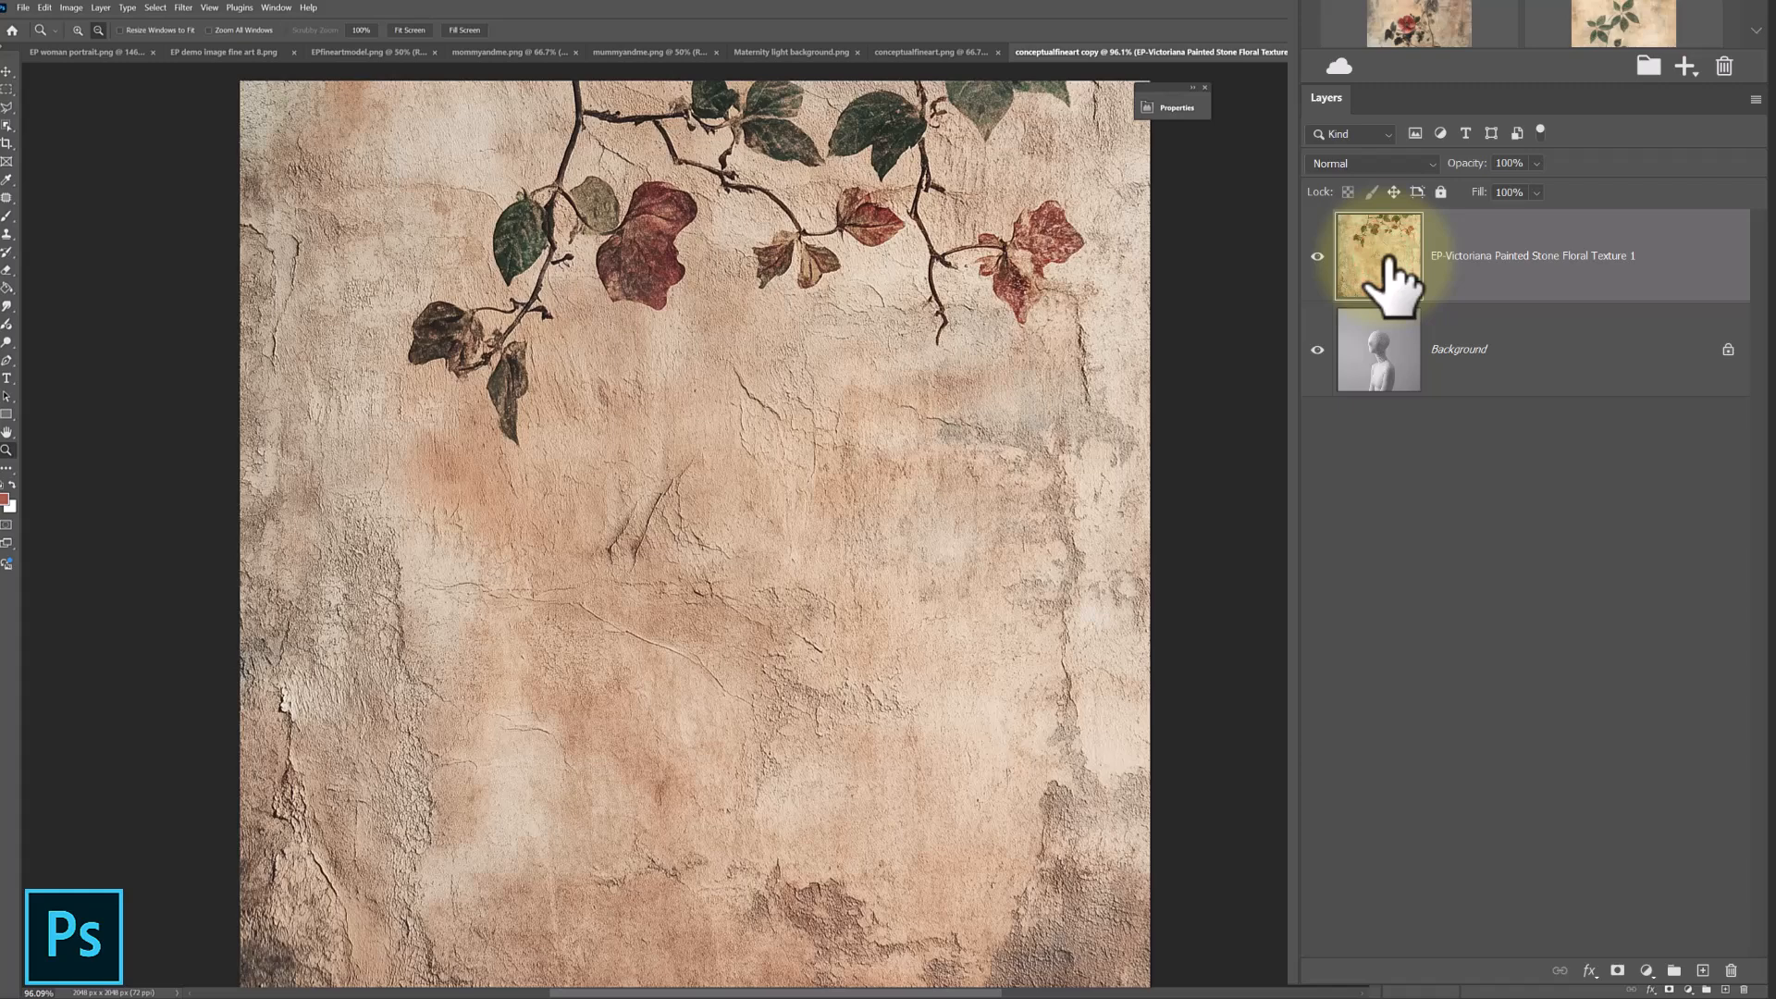
click(1375, 161)
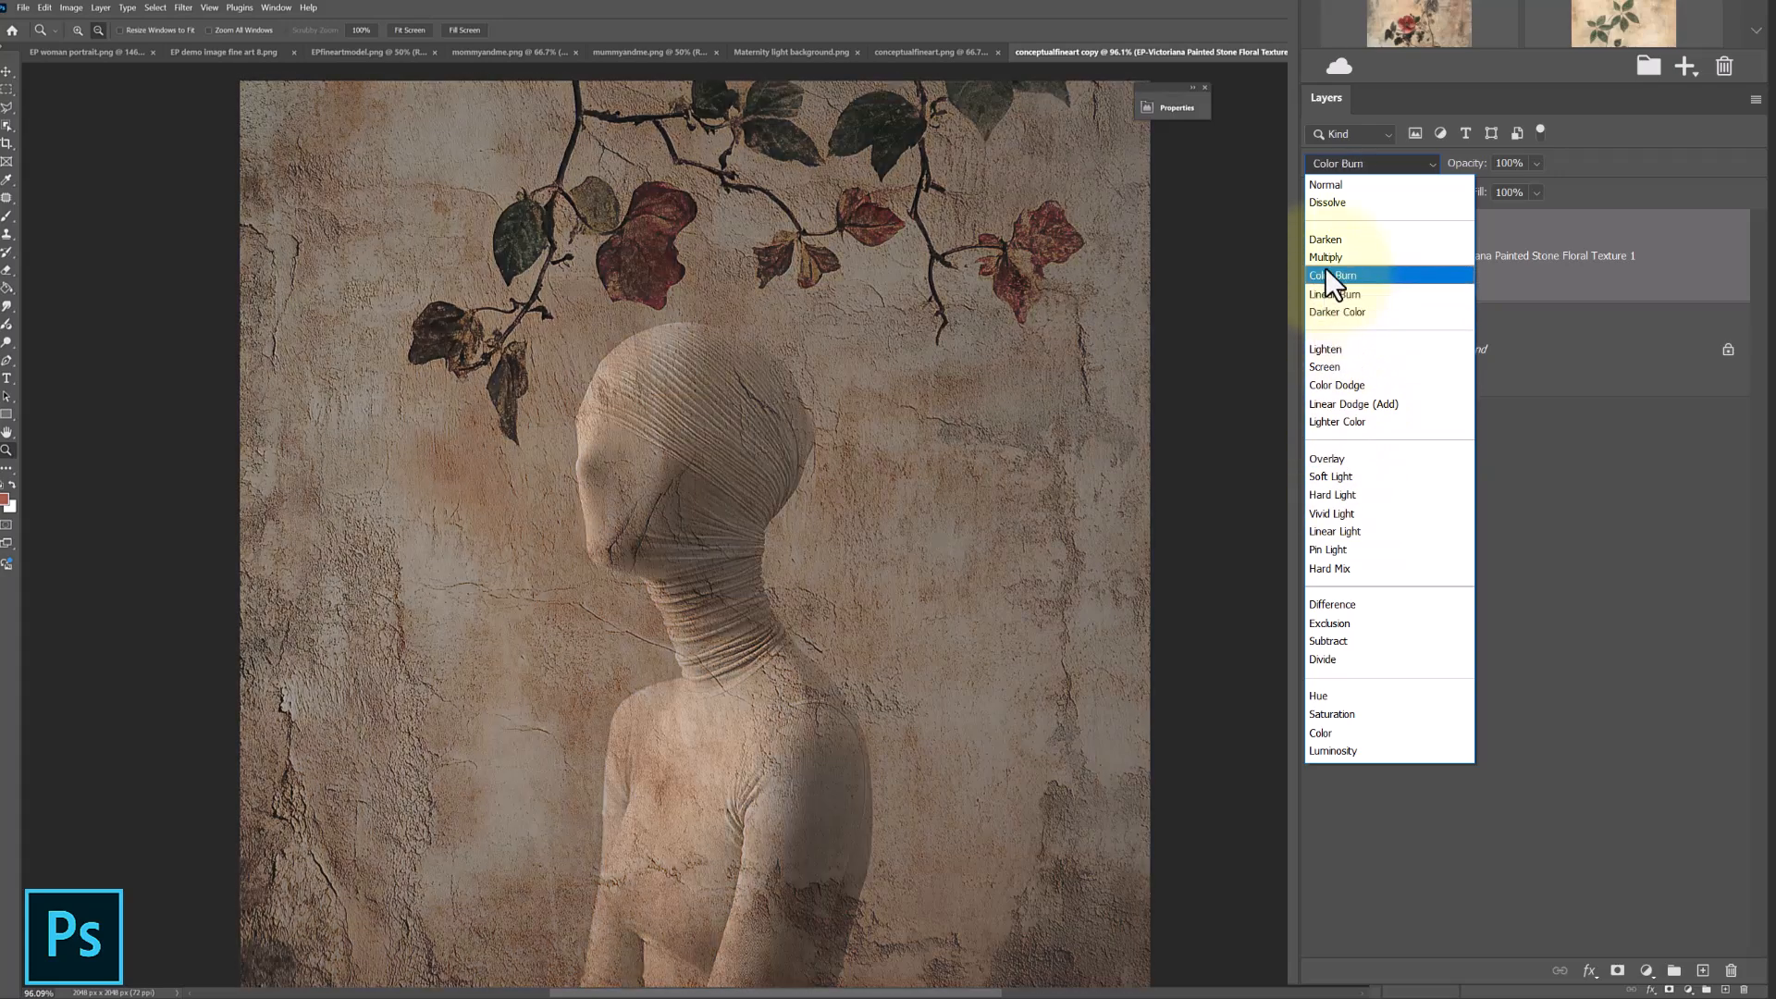
click(1325, 258)
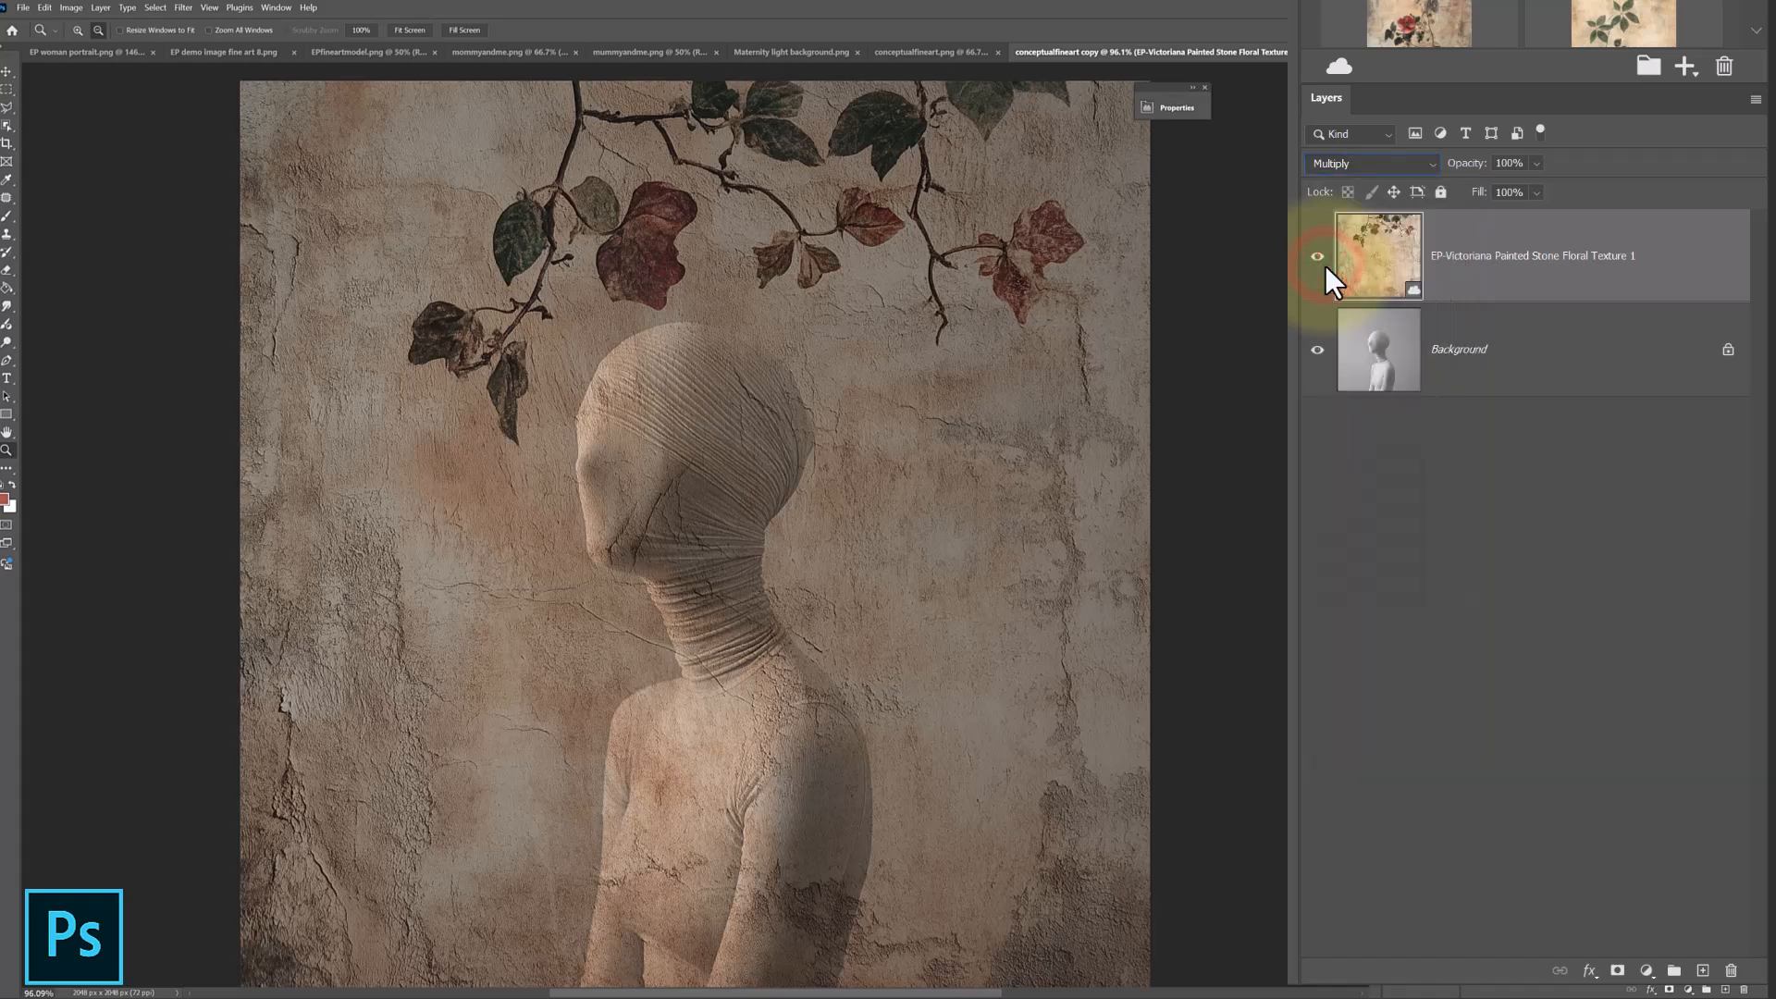
Add a Levels adjustment layer above the floral texture and raise its midtones to about 1.19.
click(1649, 974)
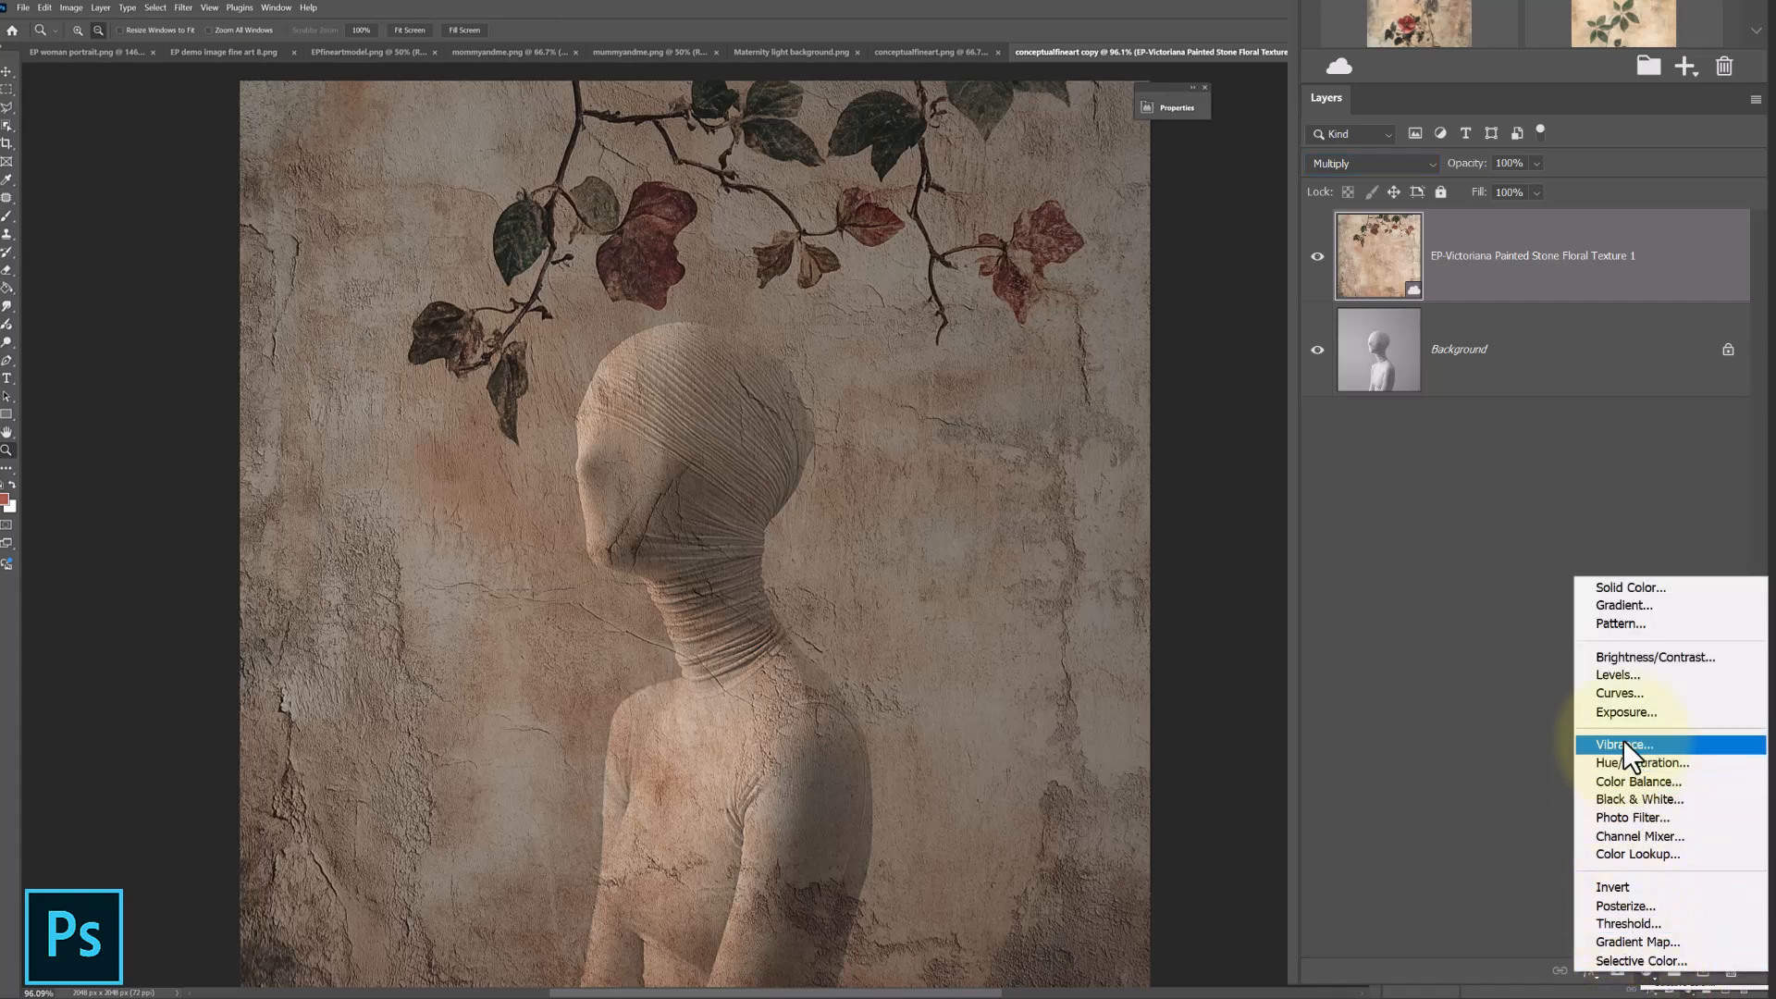
click(1625, 674)
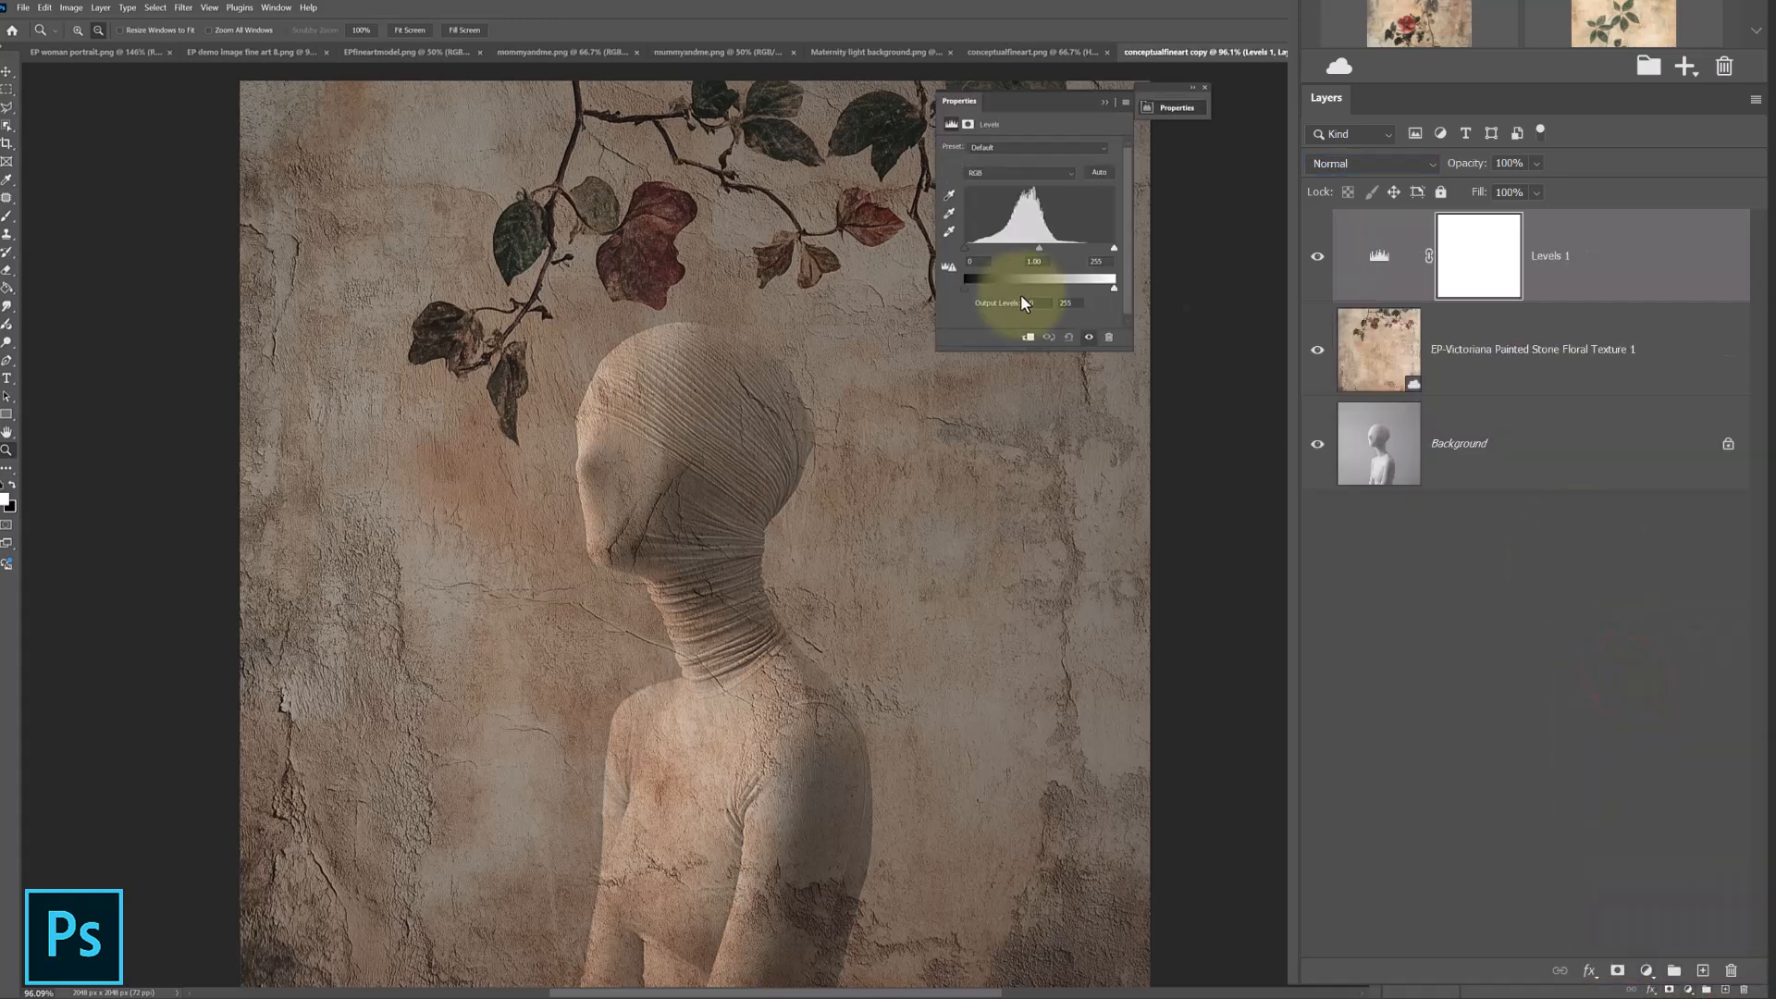
mouse_move(1023, 246)
mouse_down()
mouse_move(978, 246)
mouse_move(1101, 246)
mouse_move(1032, 246)
mouse_up()
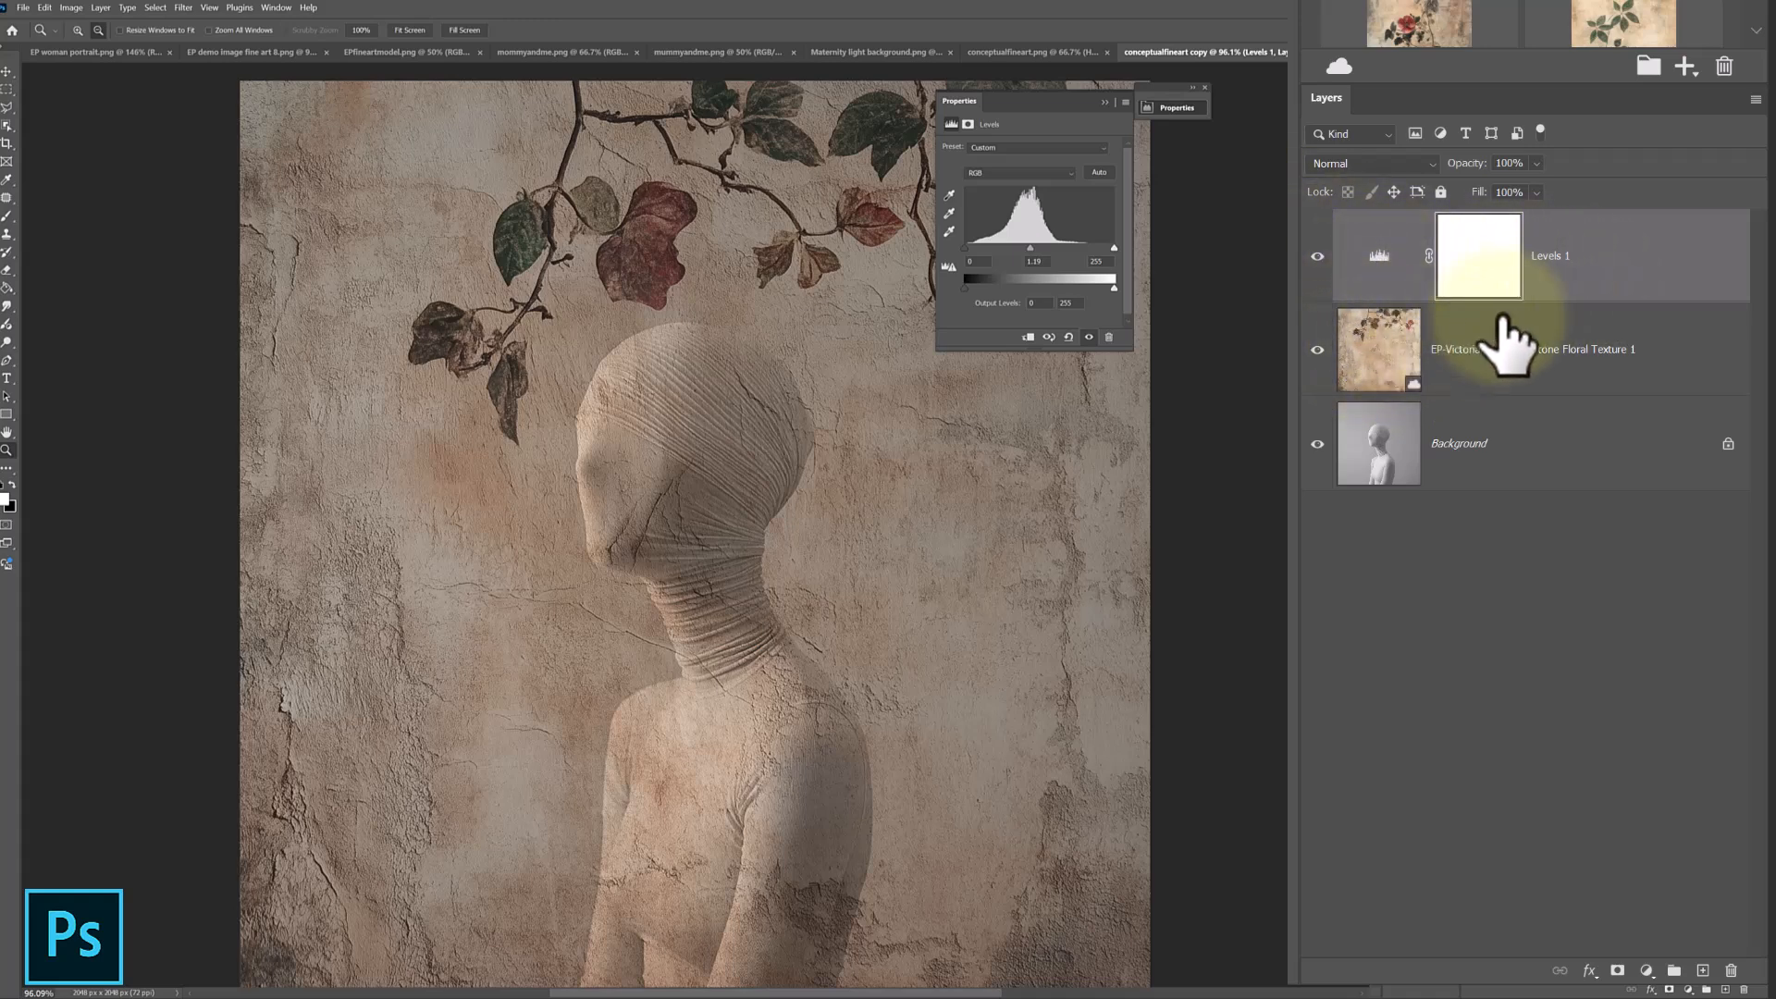
Clip the Levels adjustment to the floral texture layer below and brighten its midtones much further.
right_click(1571, 281)
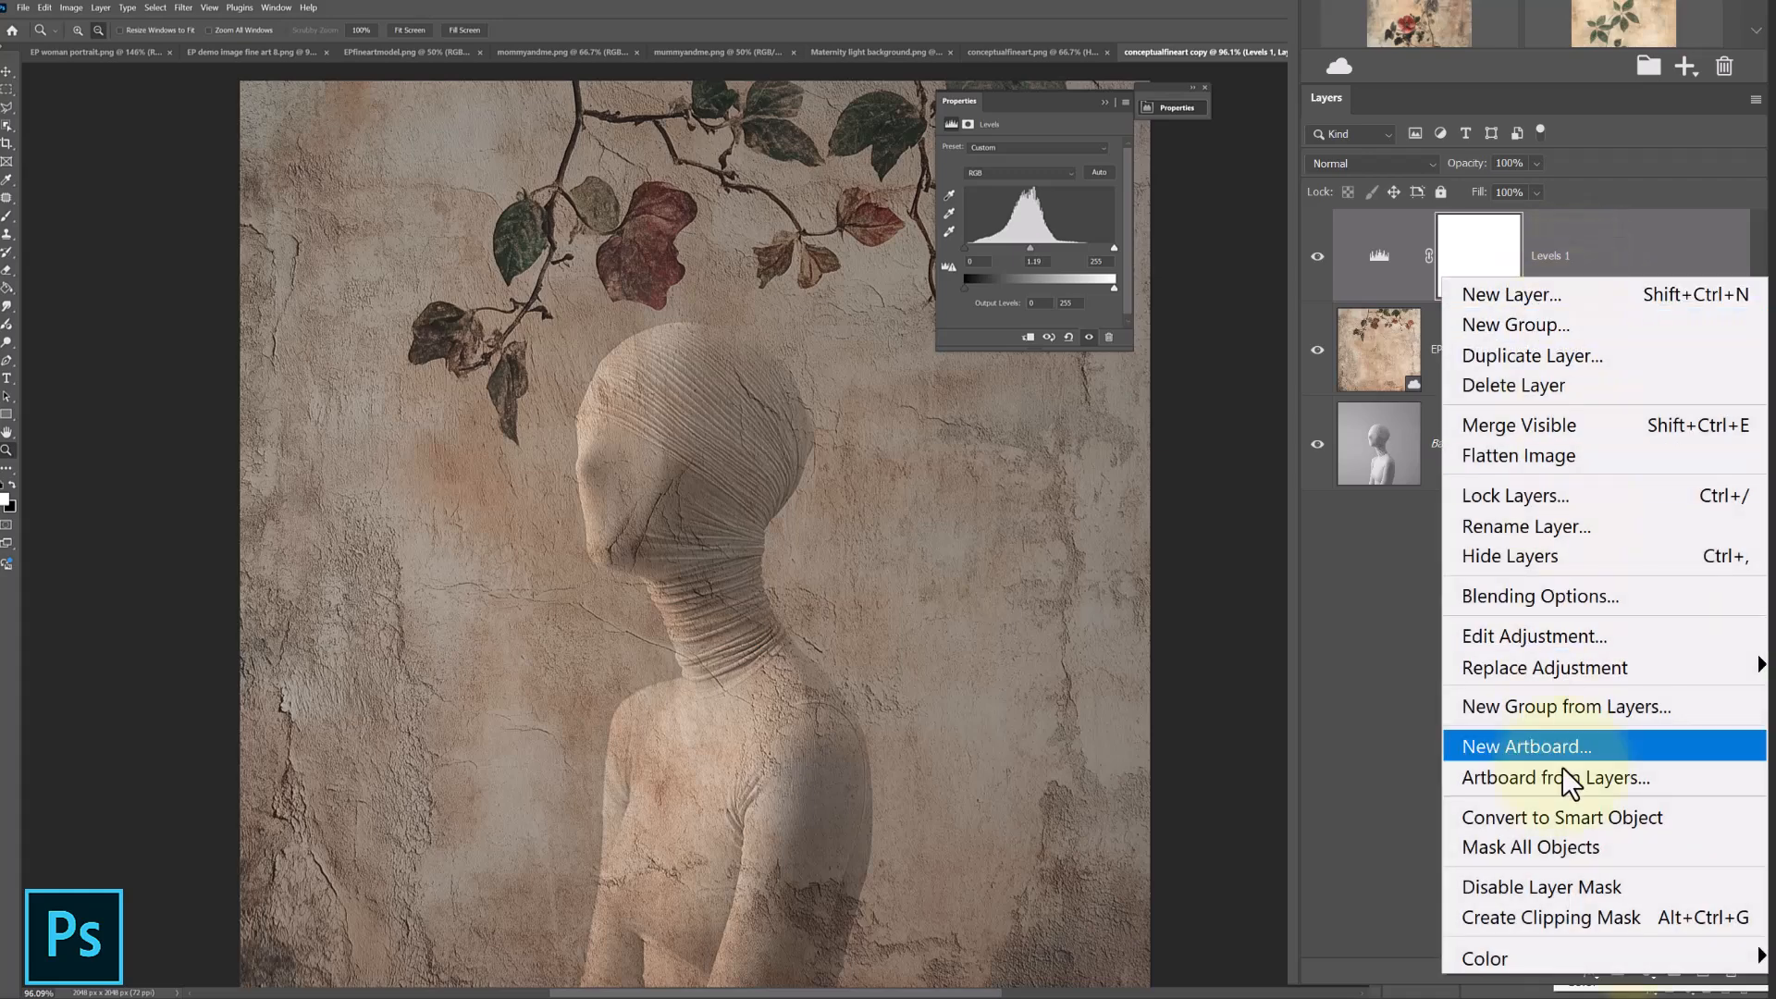
click(1570, 917)
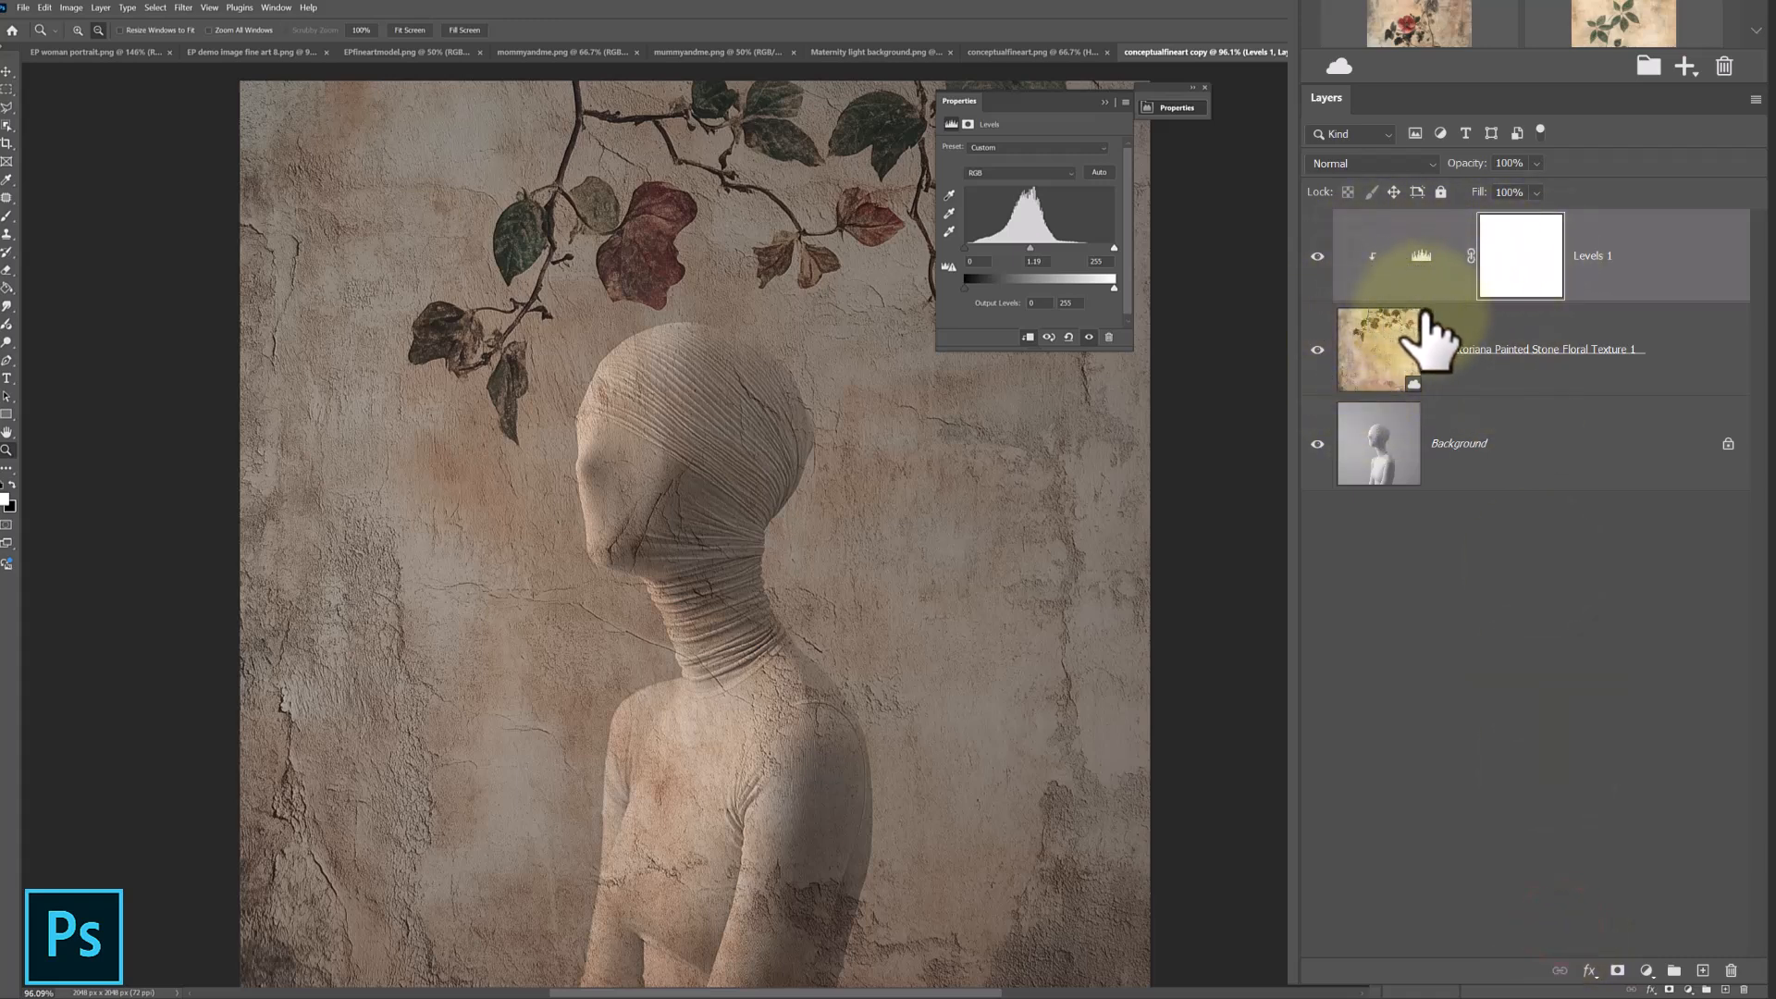
drag(1035, 247, 996, 245)
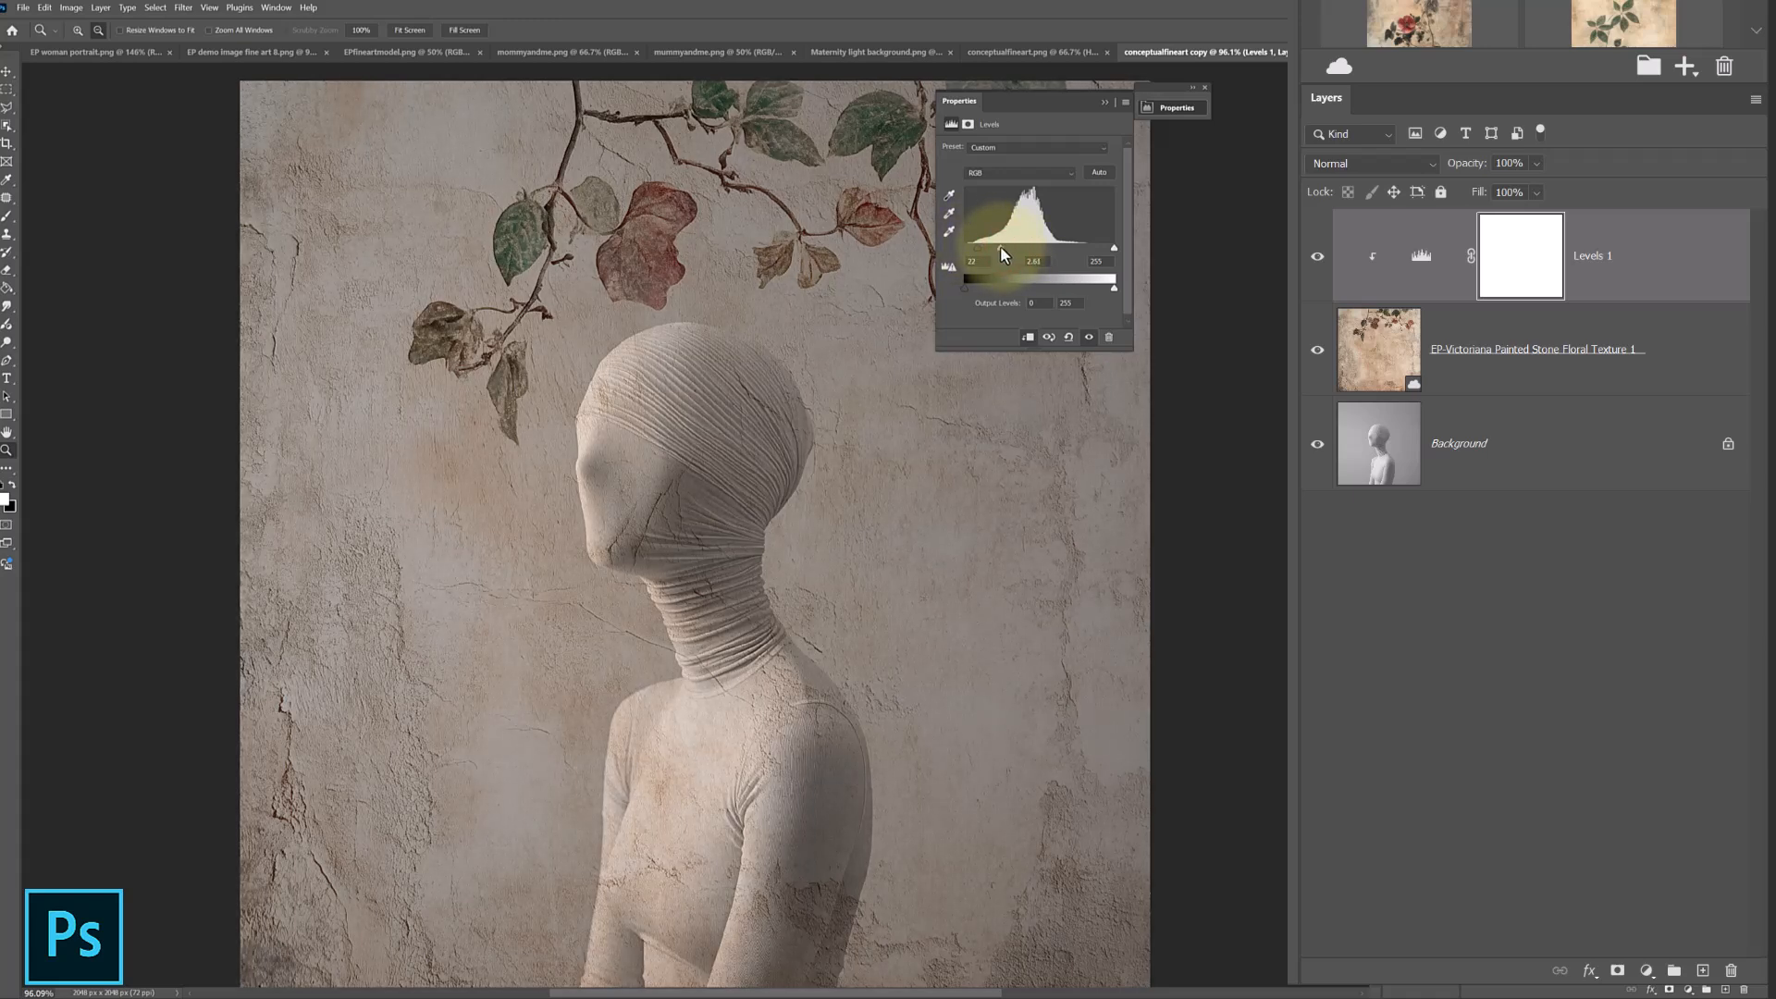
click(1104, 107)
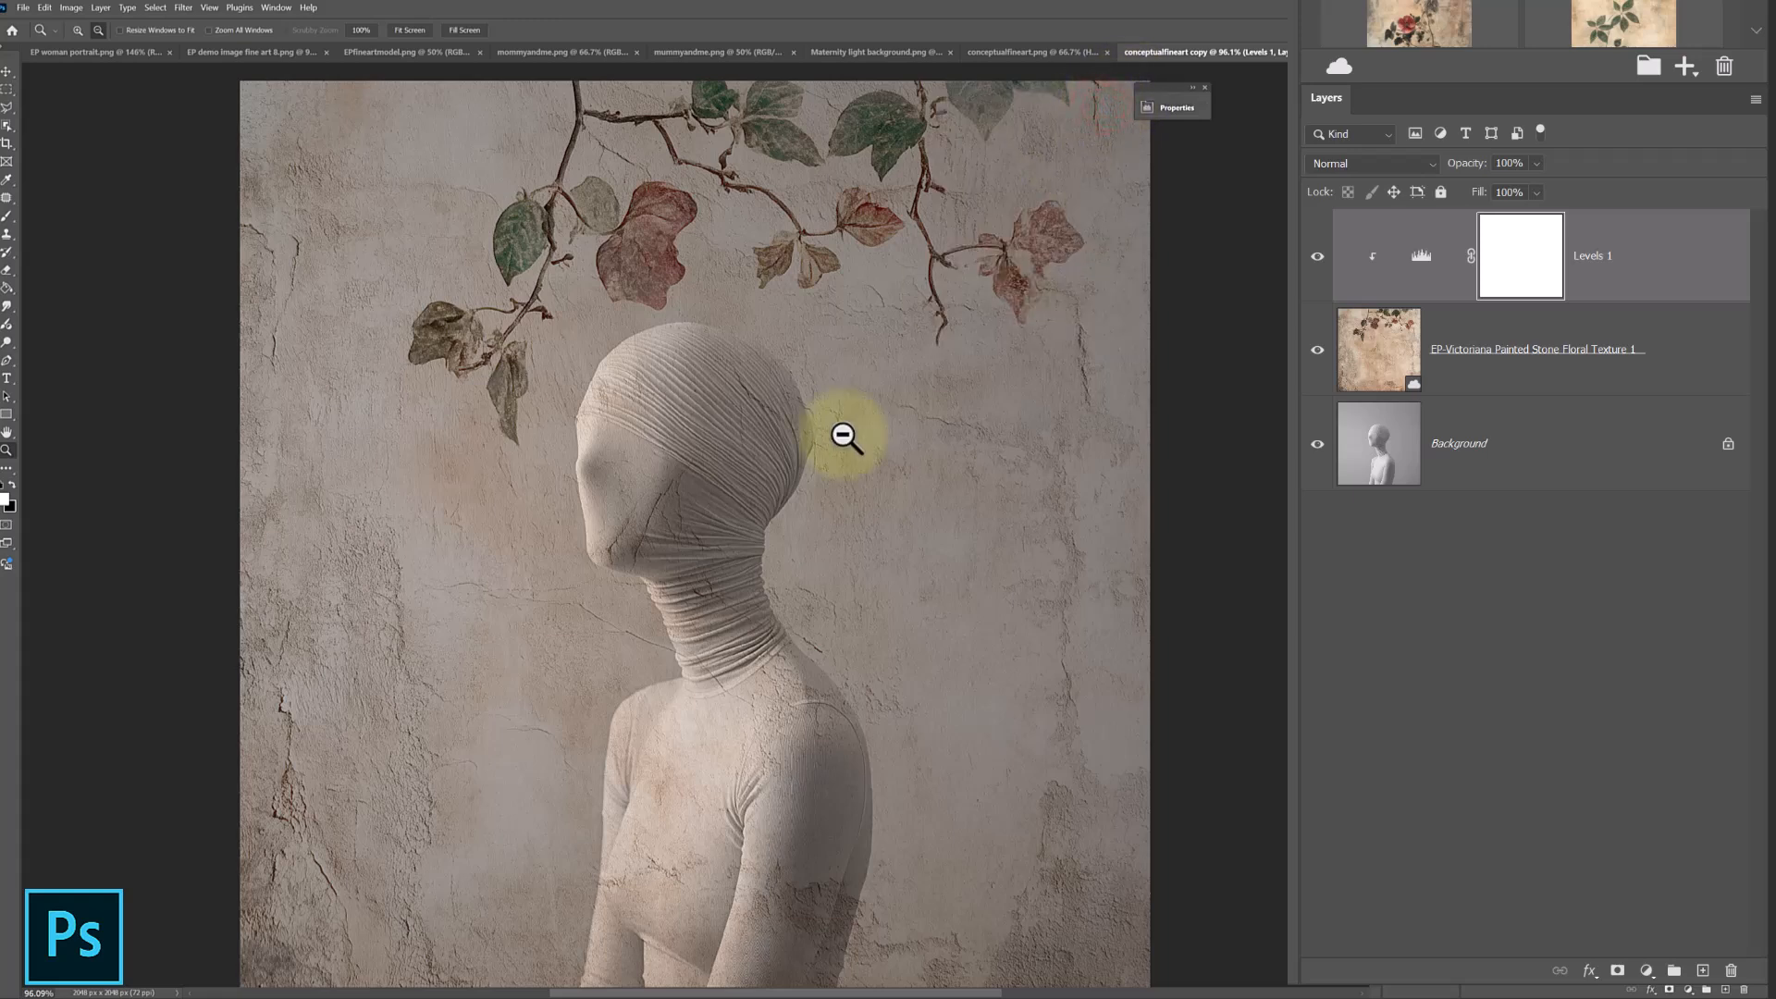
Add a white layer mask to the EP-Victoriana Painted Stone Floral Texture 1 layer.
click(1378, 448)
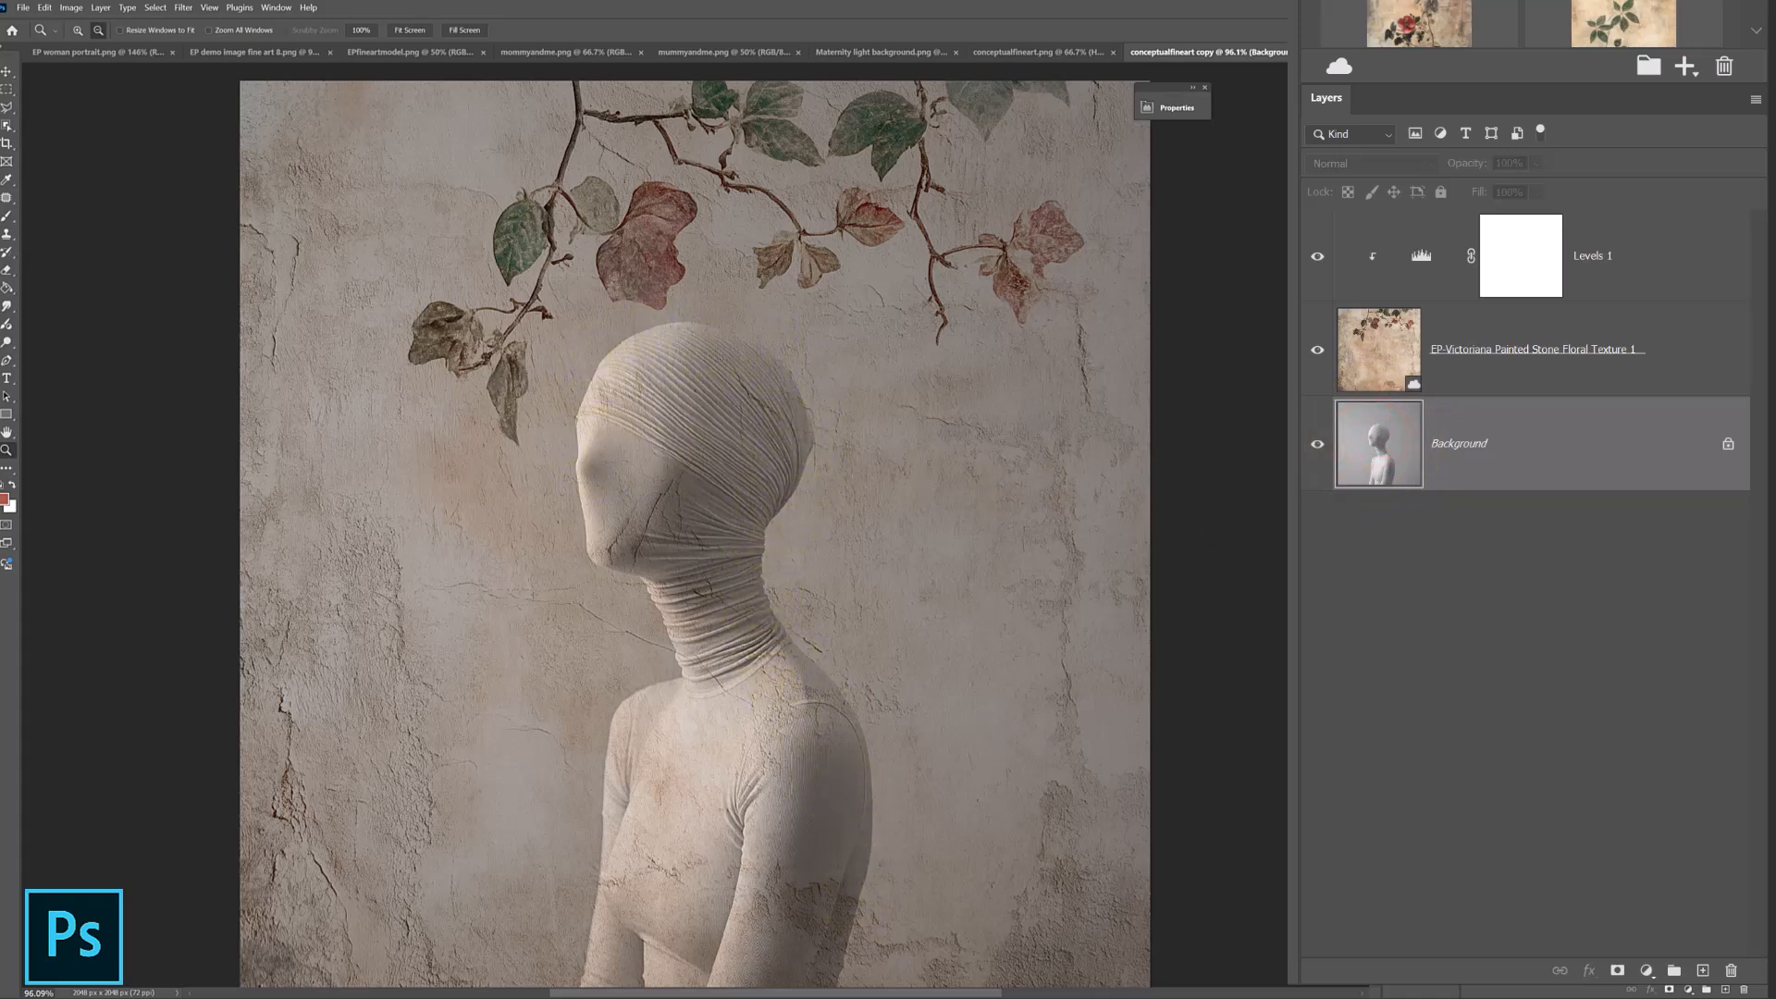
click(1378, 361)
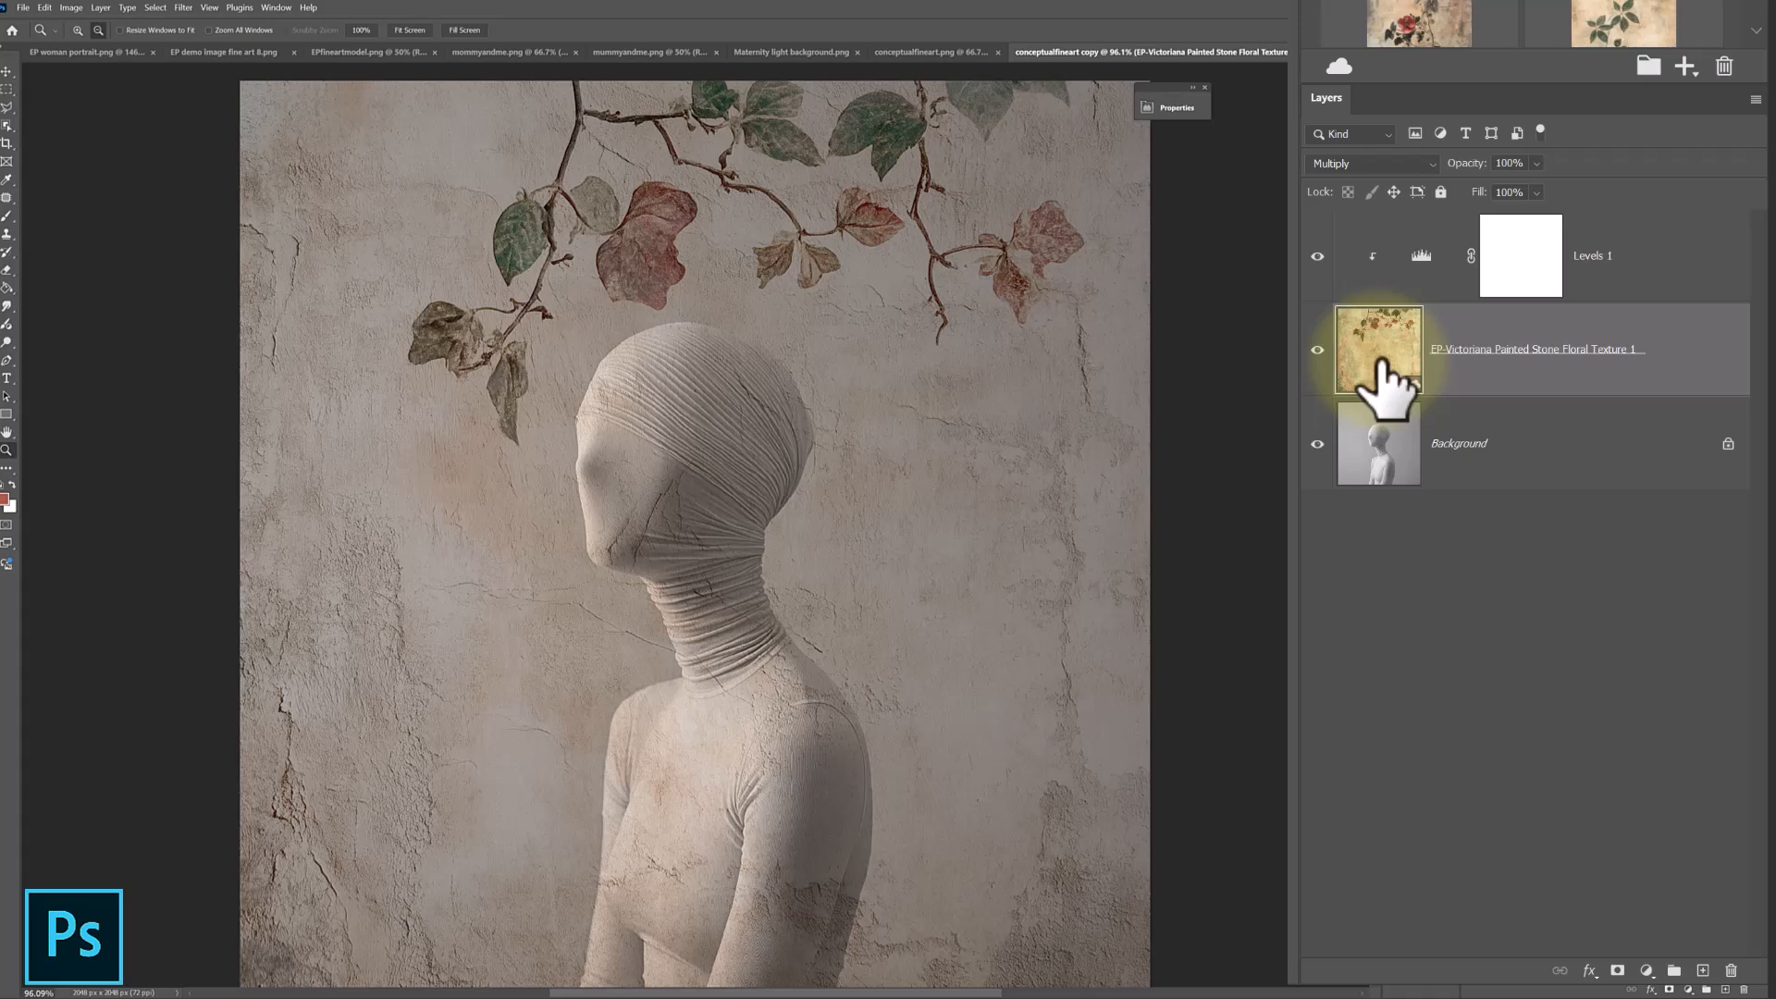
click(1618, 970)
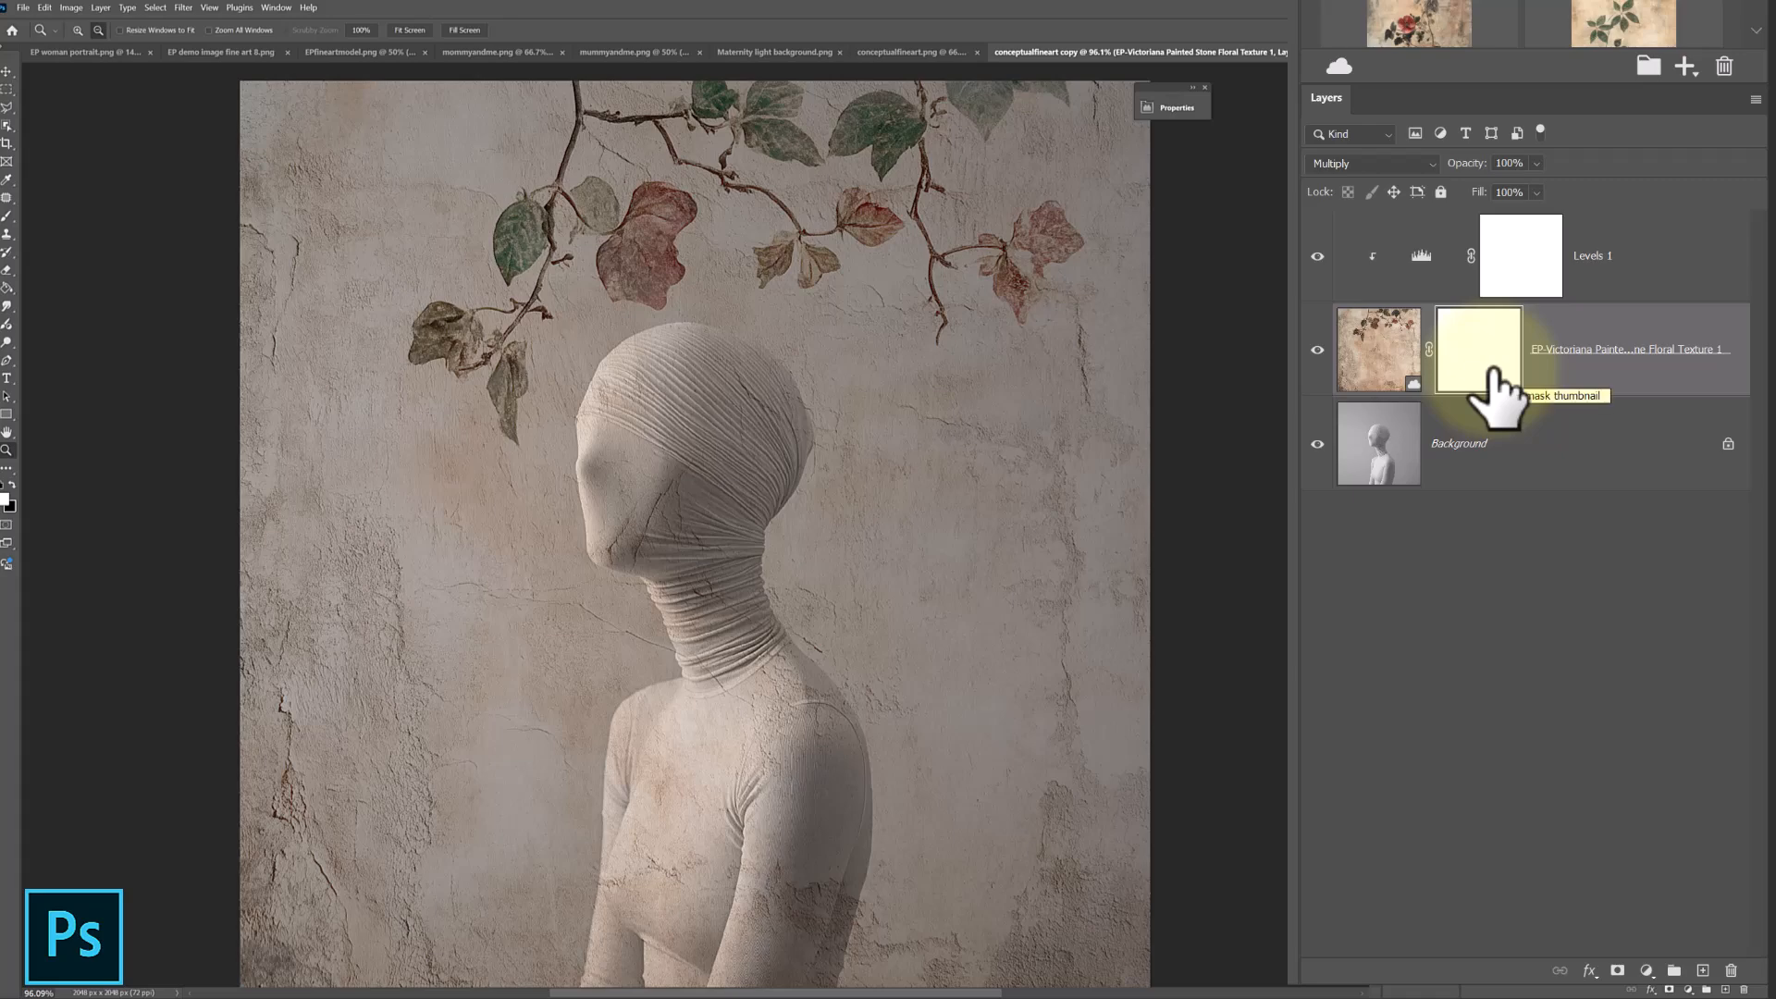
Select the figure as the subject of the Background layer and fill that selection with black on the floral texture layer's mask.
key(ctrl+i)
key(ctrl+i)
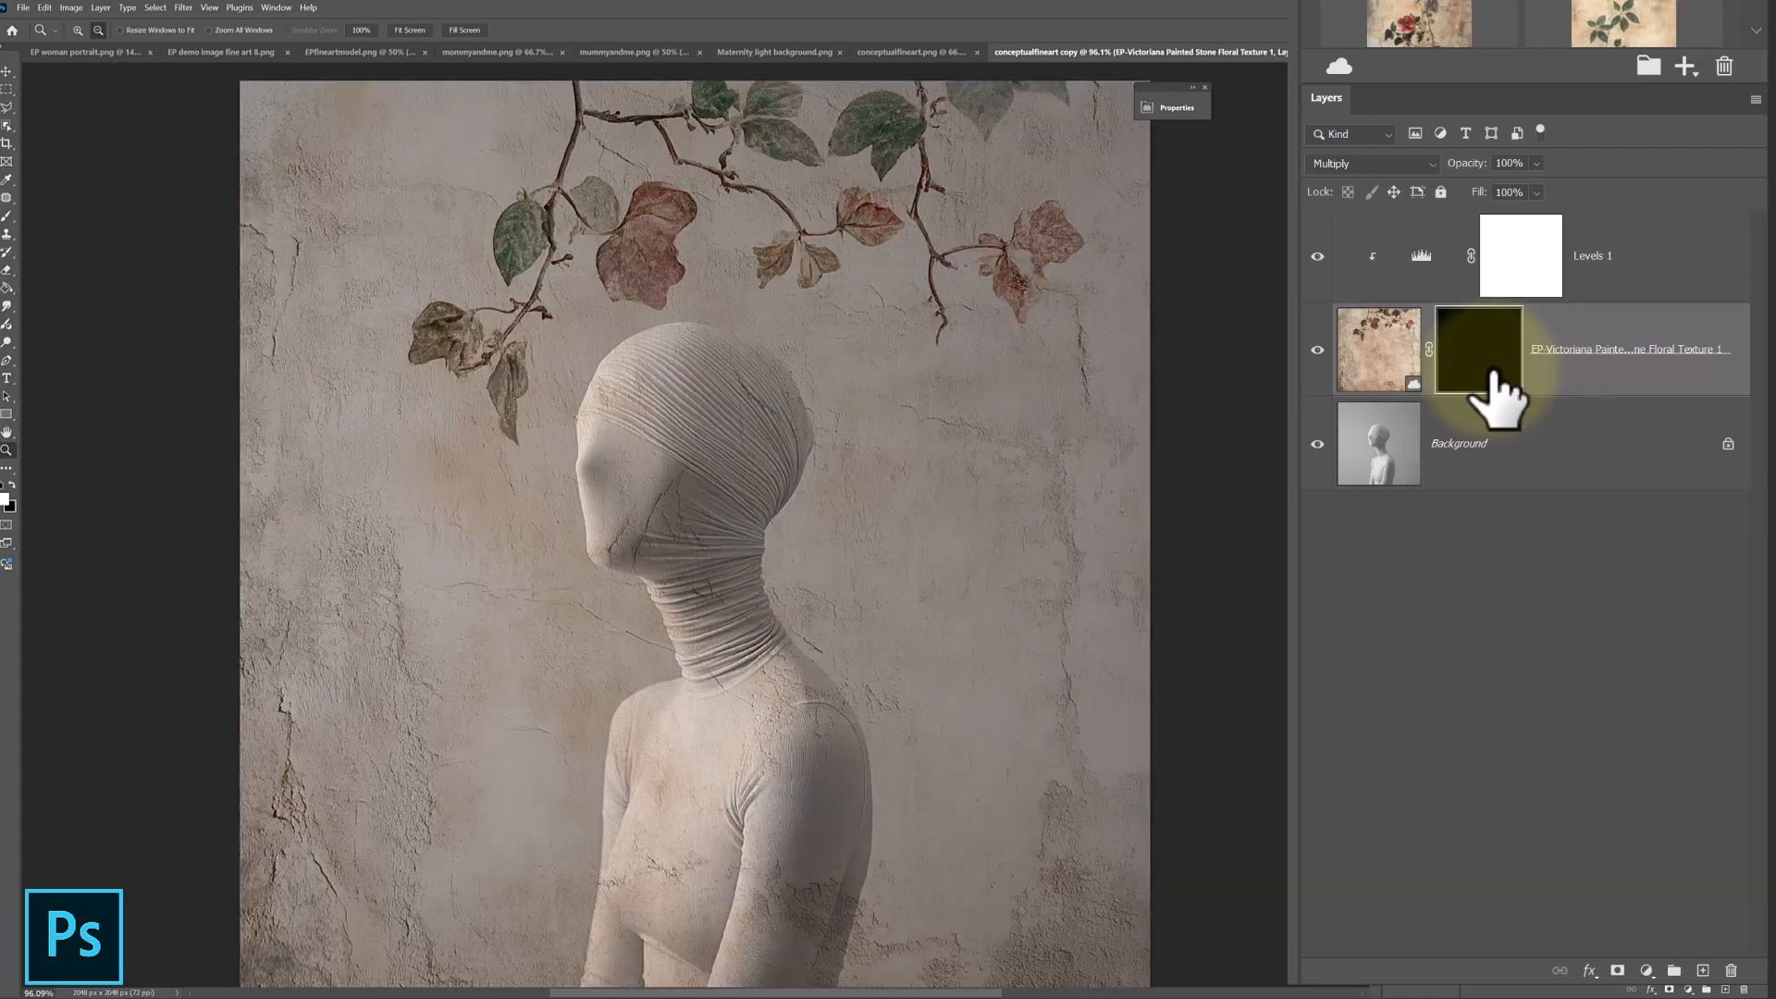
click(1379, 446)
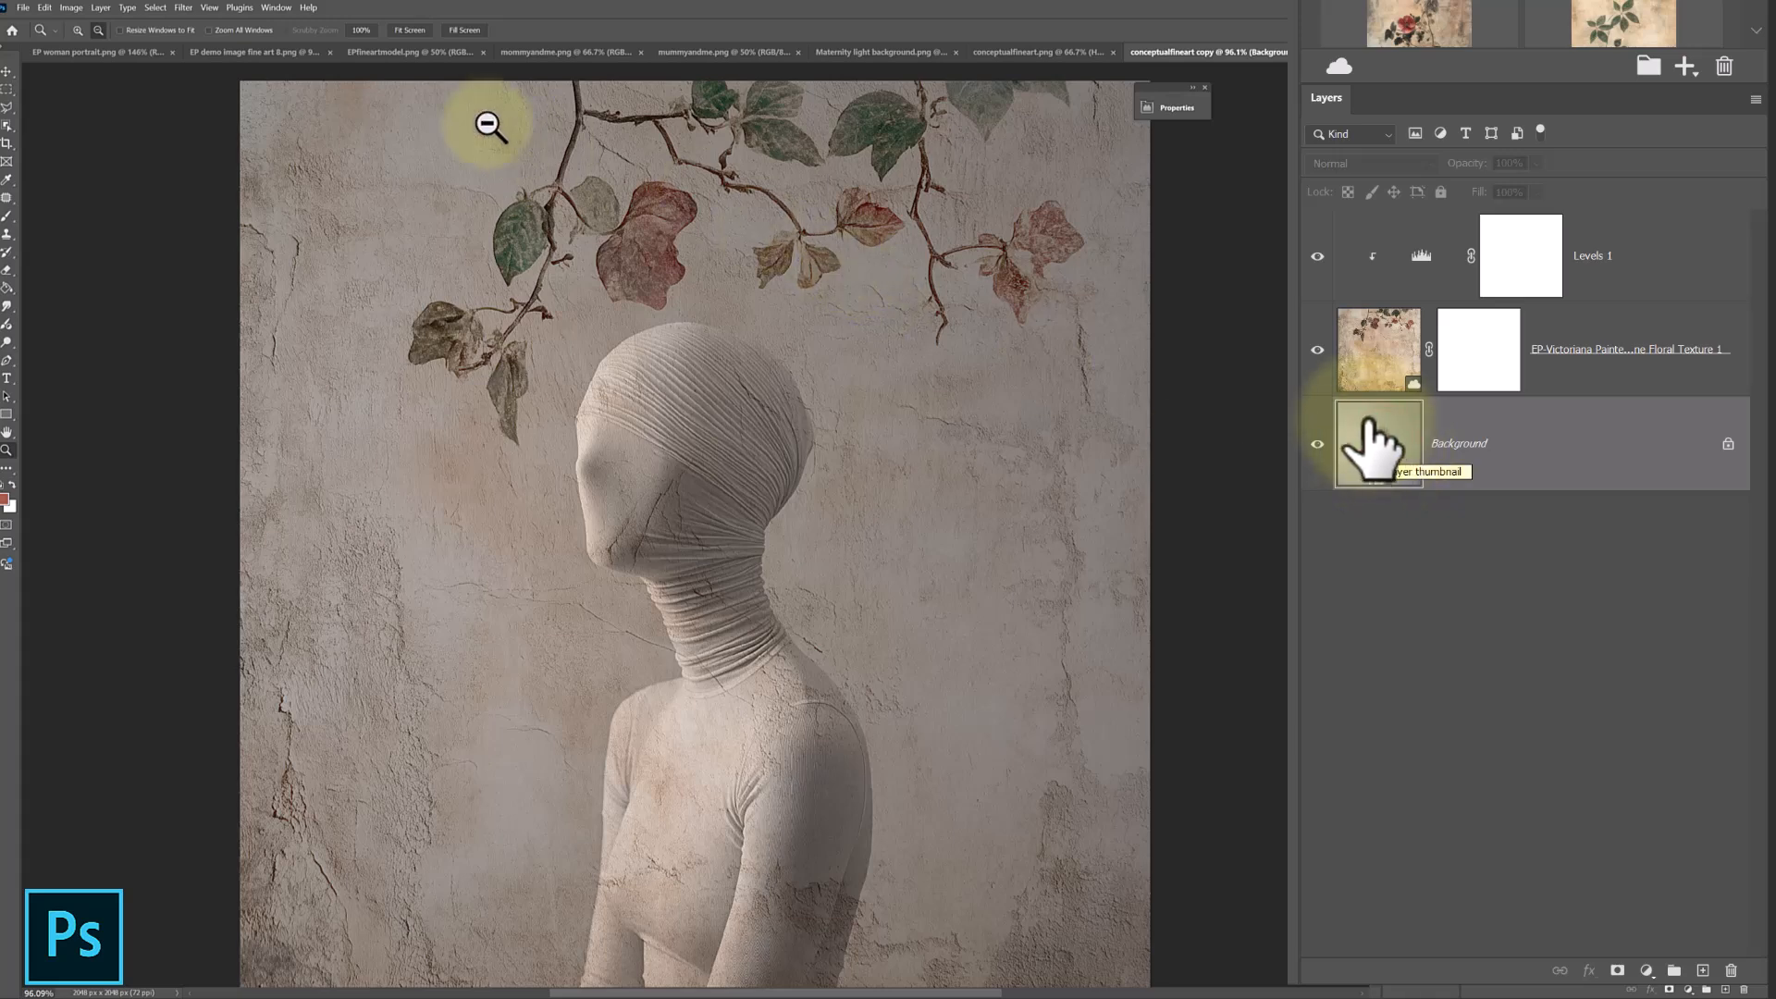
click(156, 8)
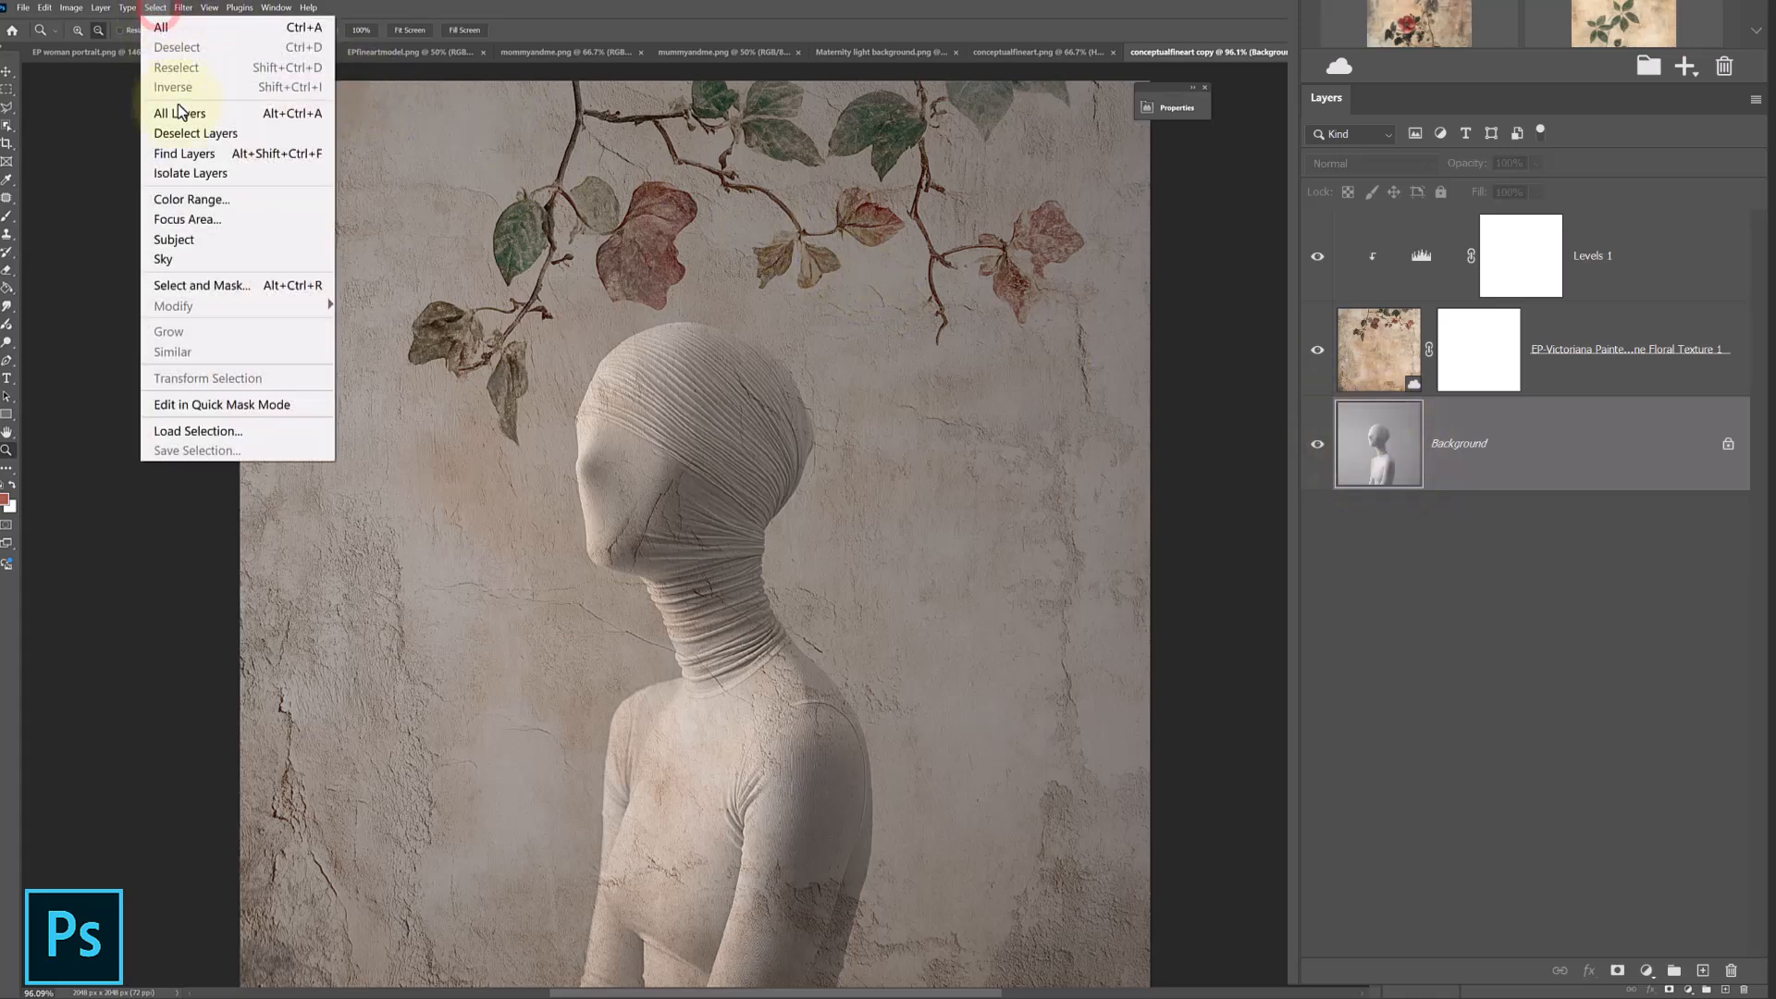
click(191, 237)
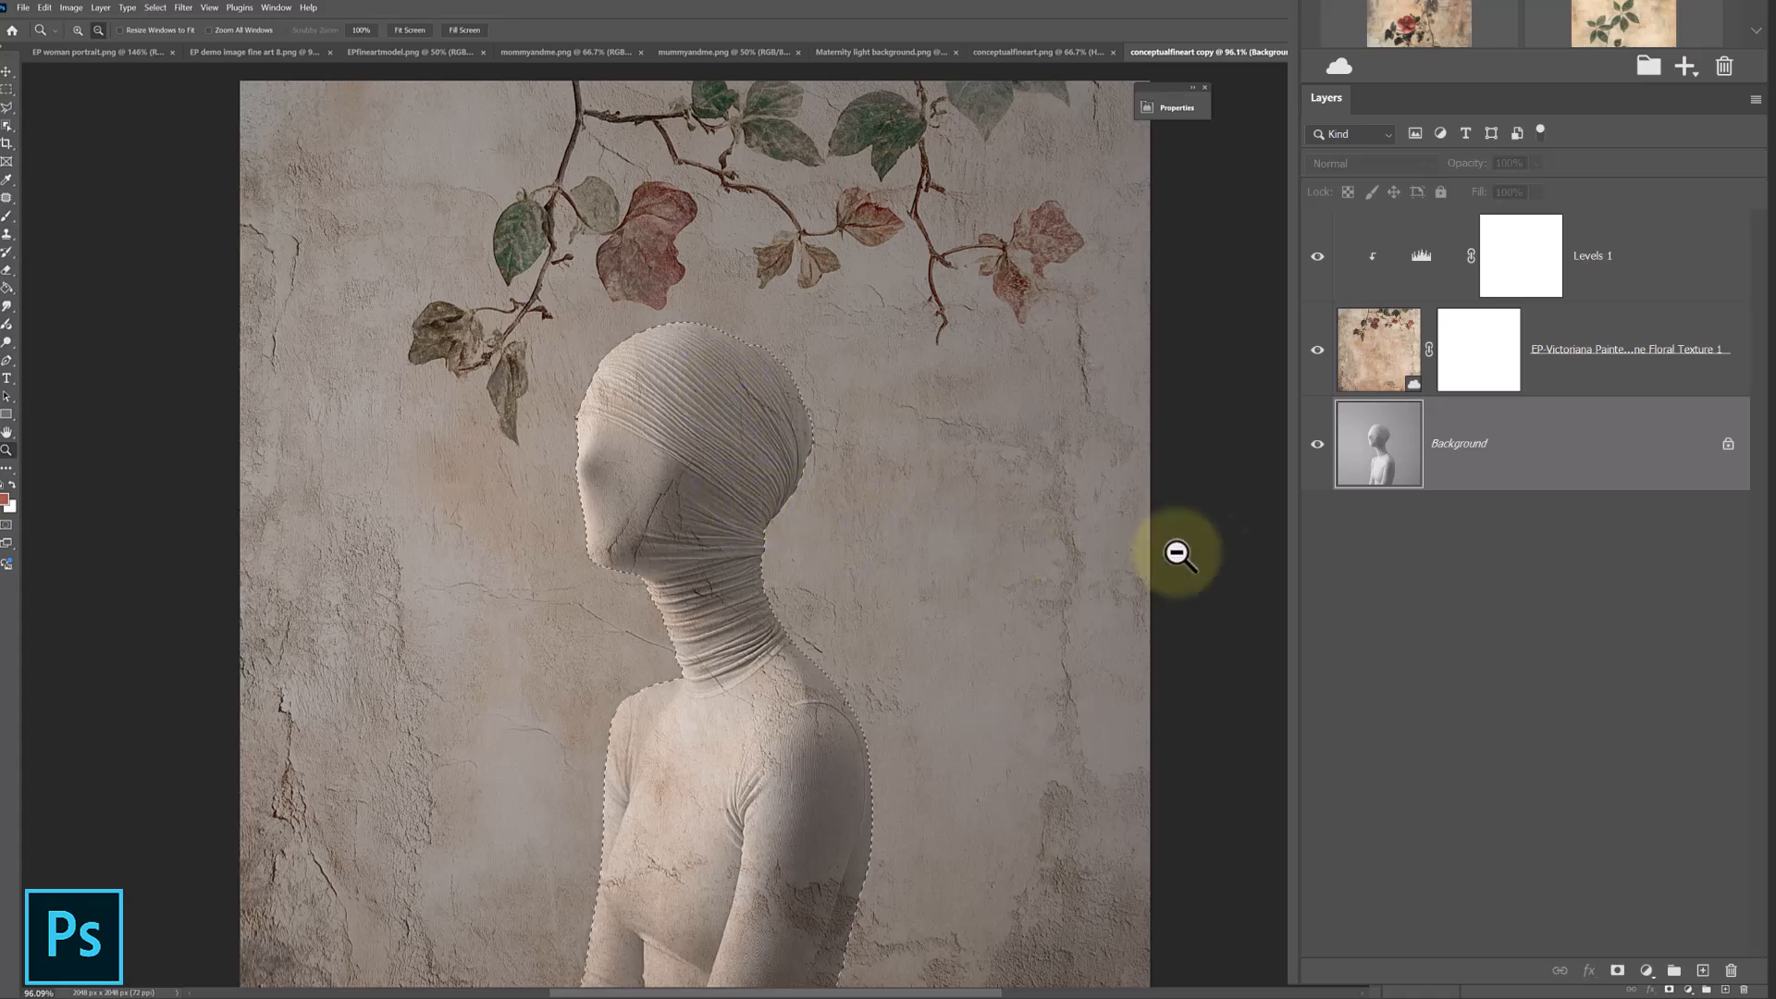
click(1490, 352)
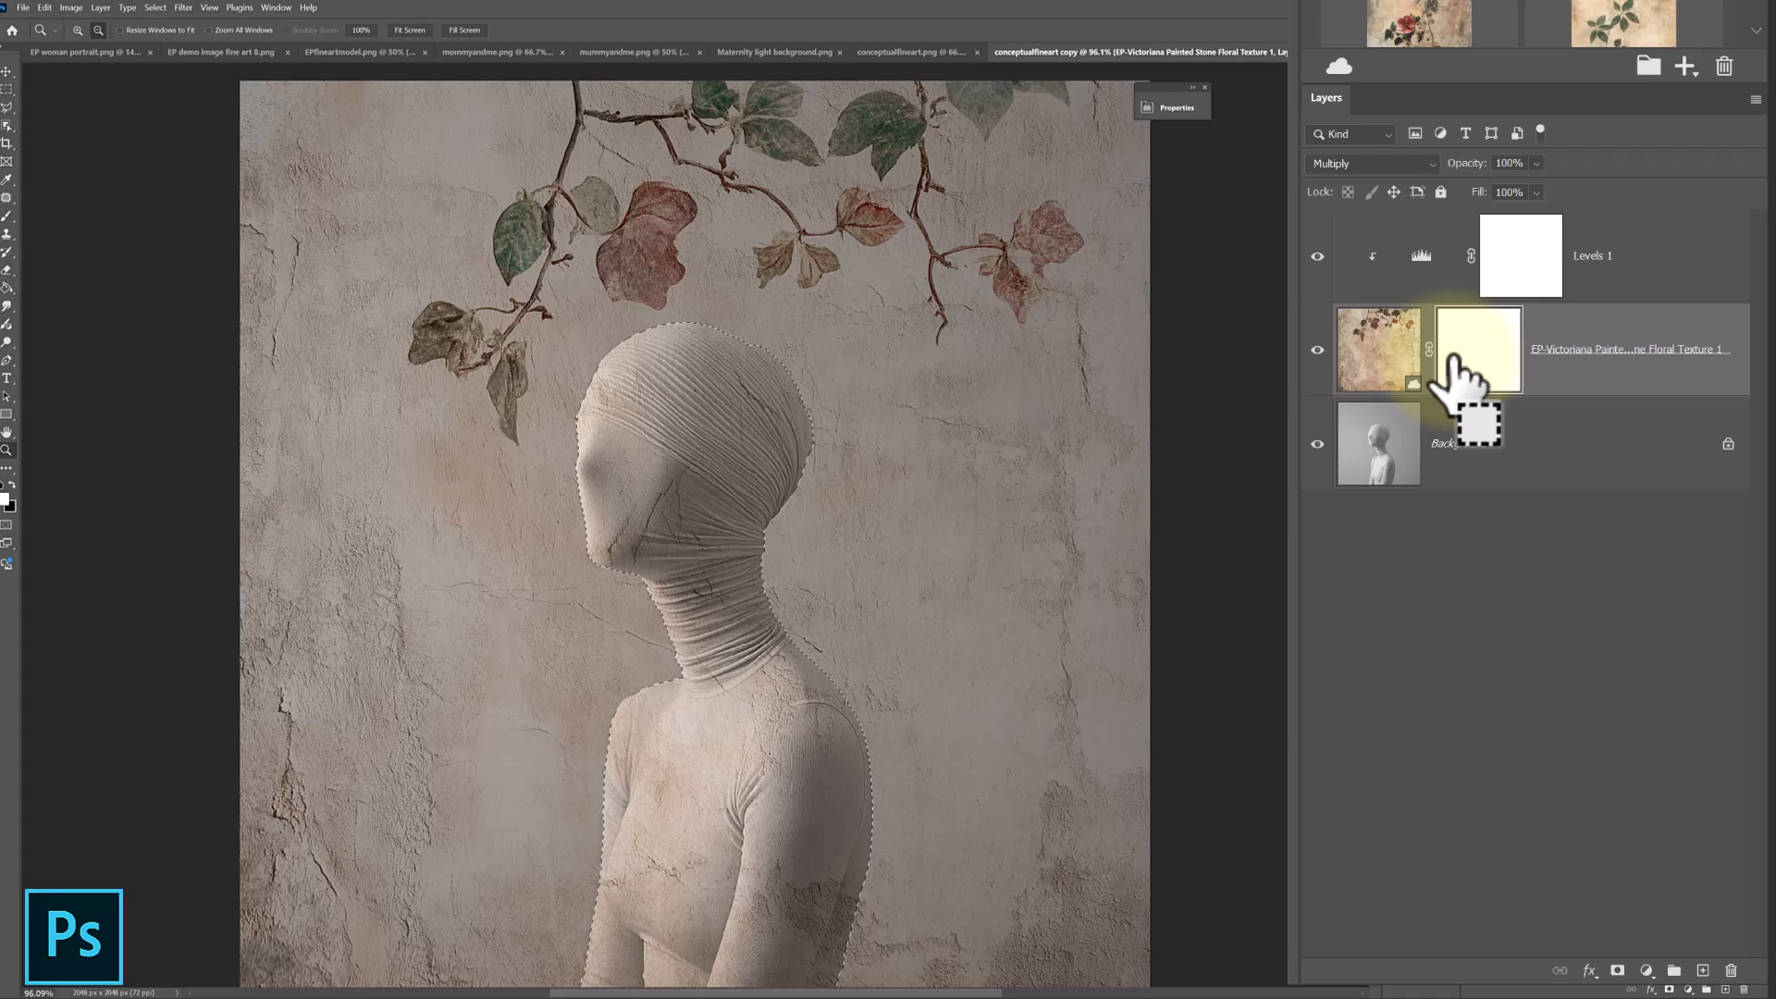
key(ctrl+BackSpace)
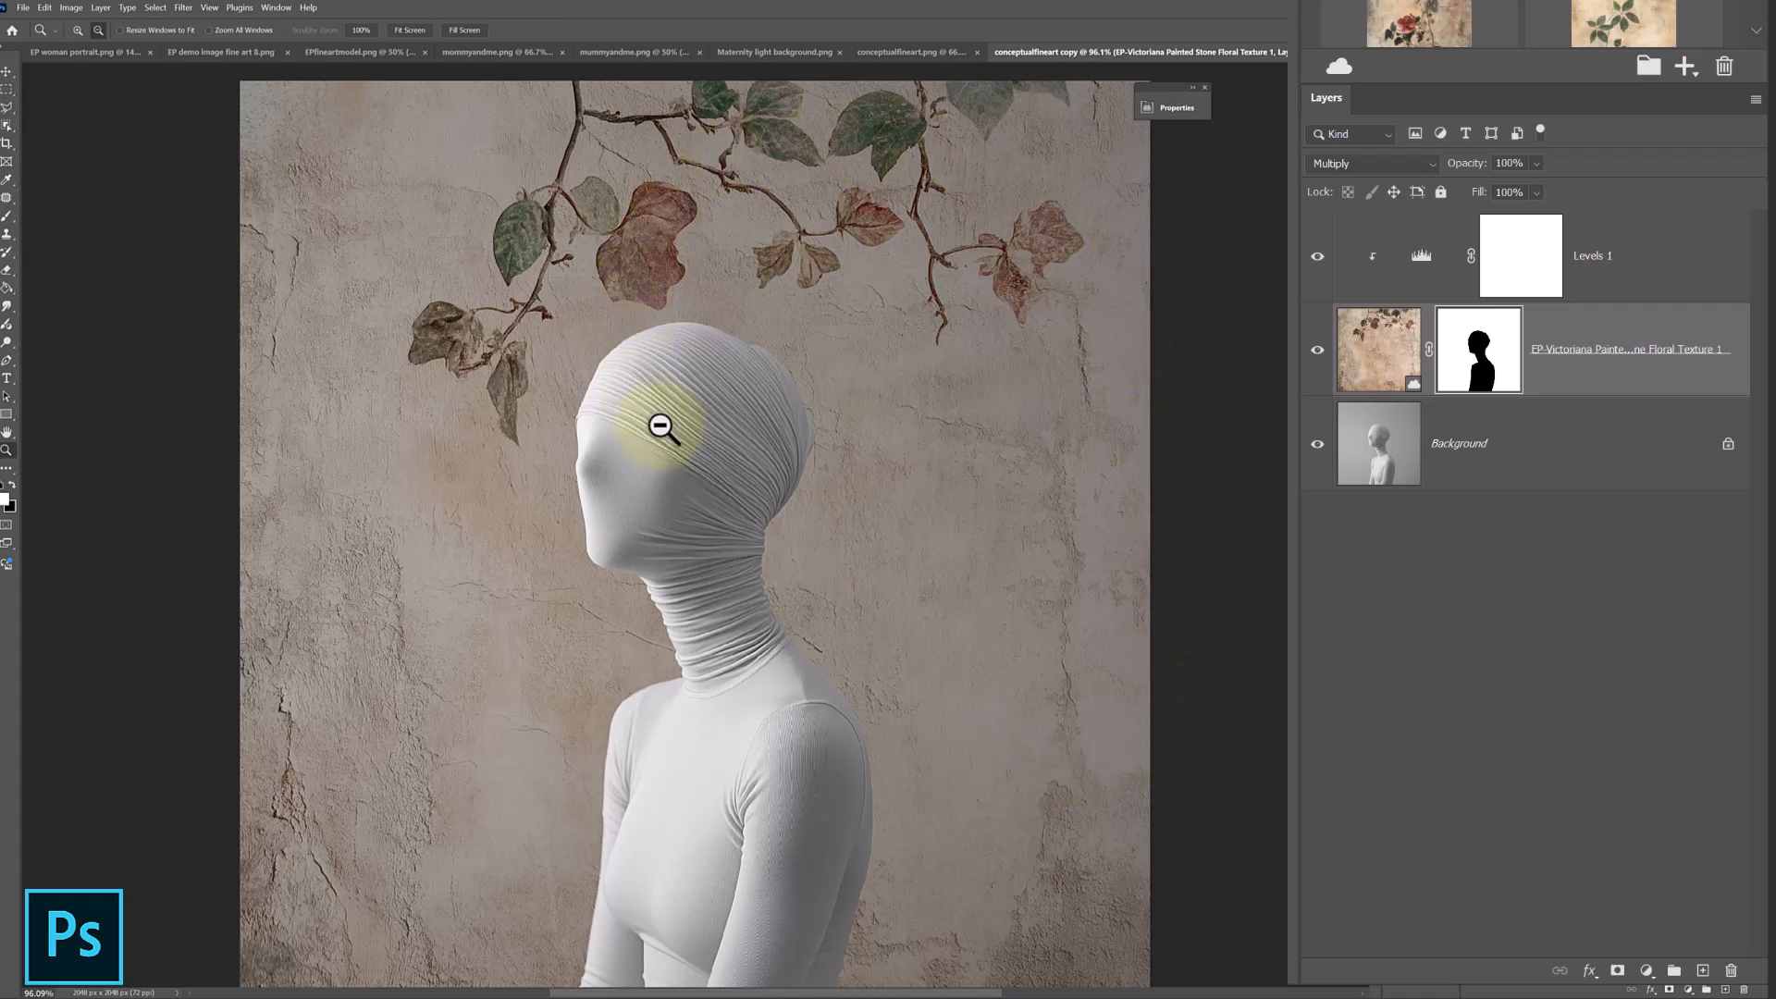
Add a Hue/Saturation adjustment clipped to the floral texture layer and lower its saturation to about -66.
click(1572, 350)
click(1648, 971)
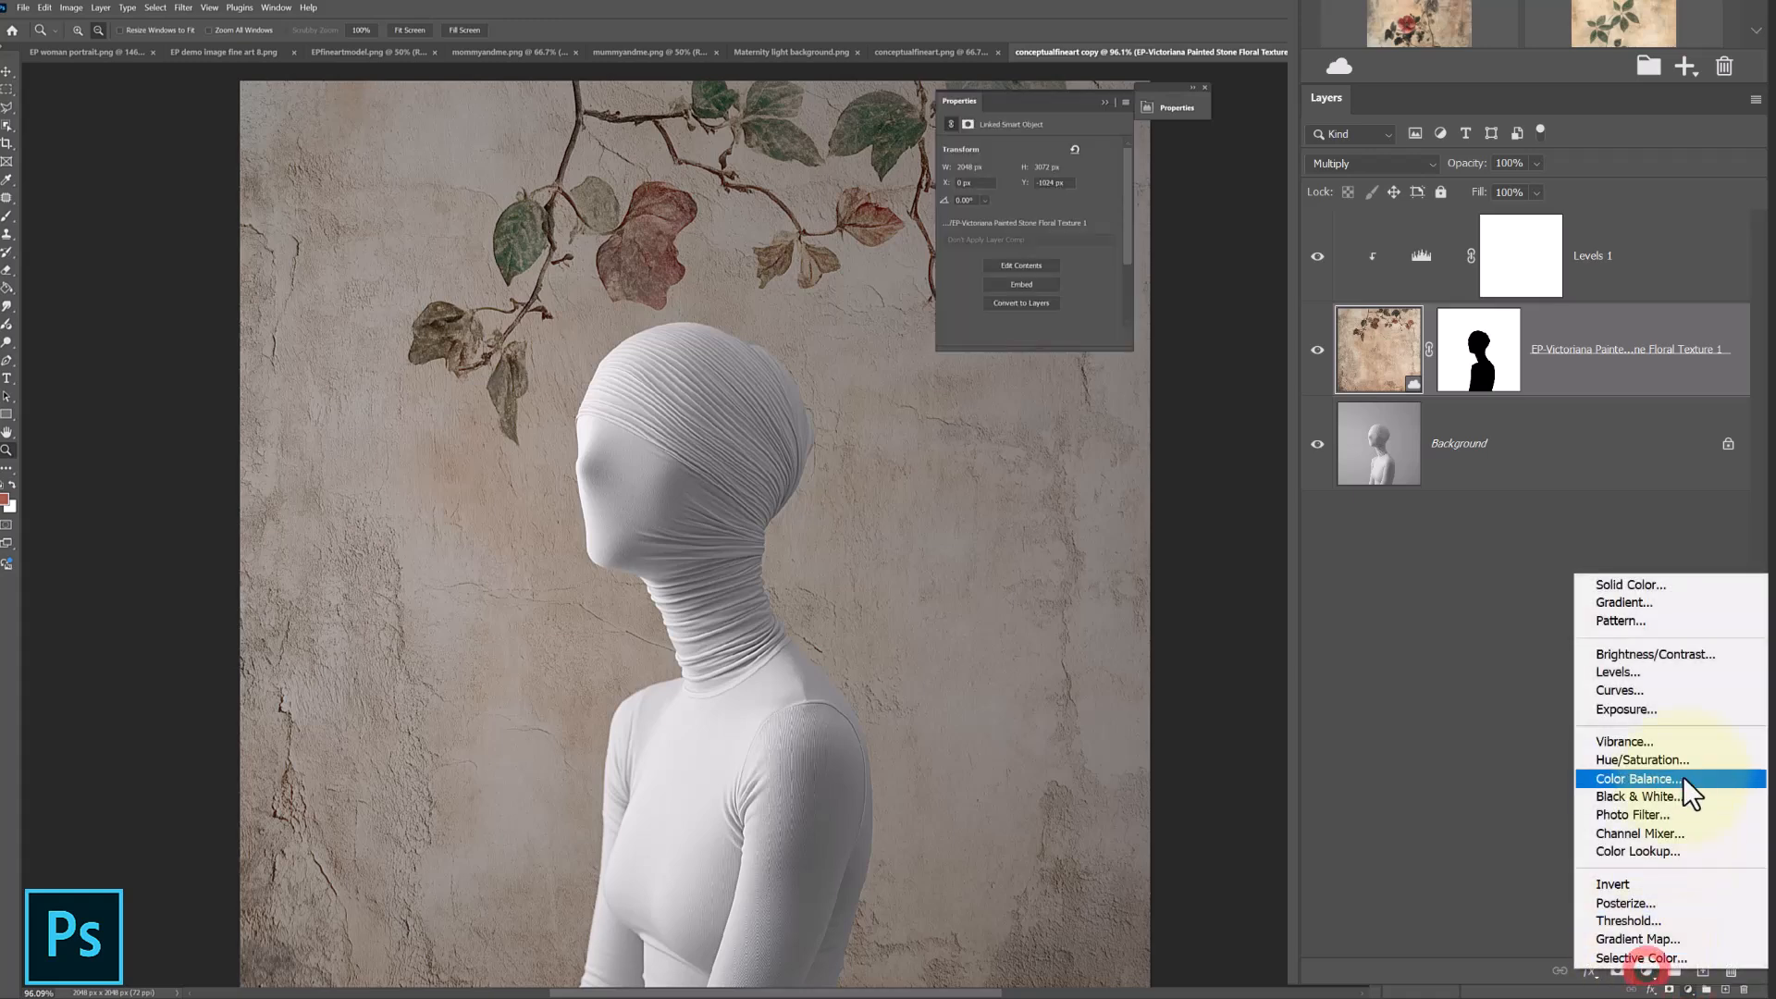
click(1685, 781)
alt+click(1374, 396)
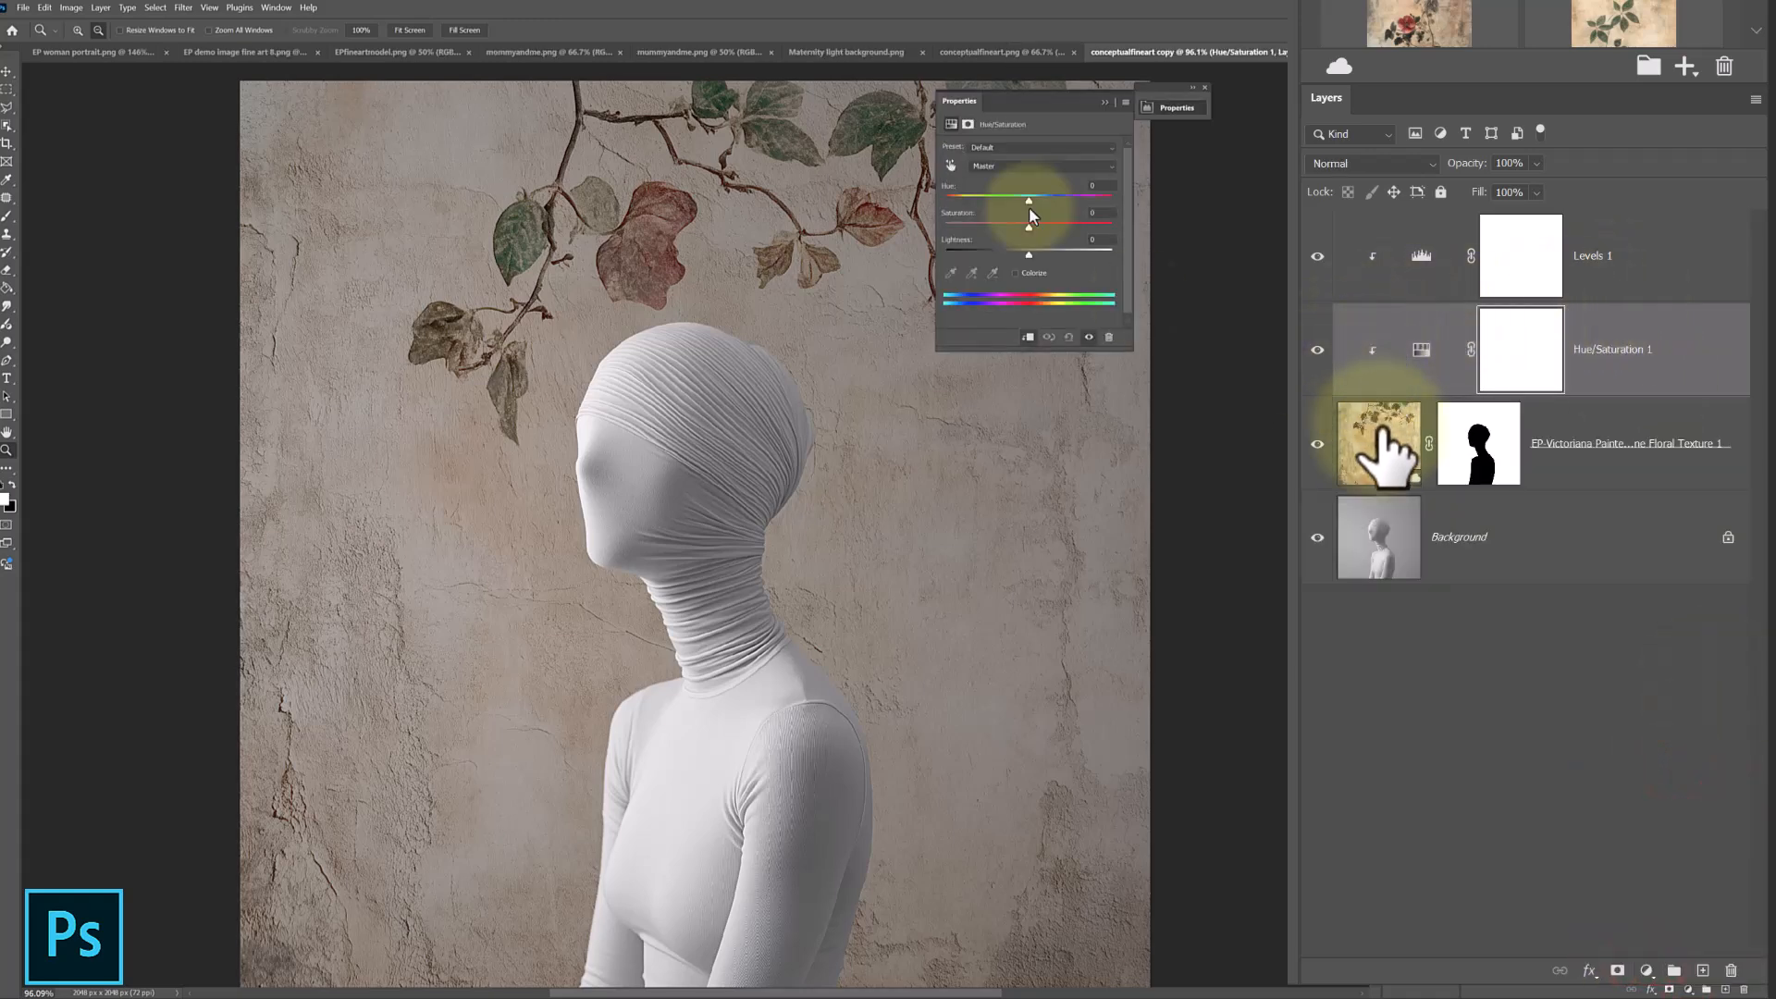
drag(999, 225, 974, 225)
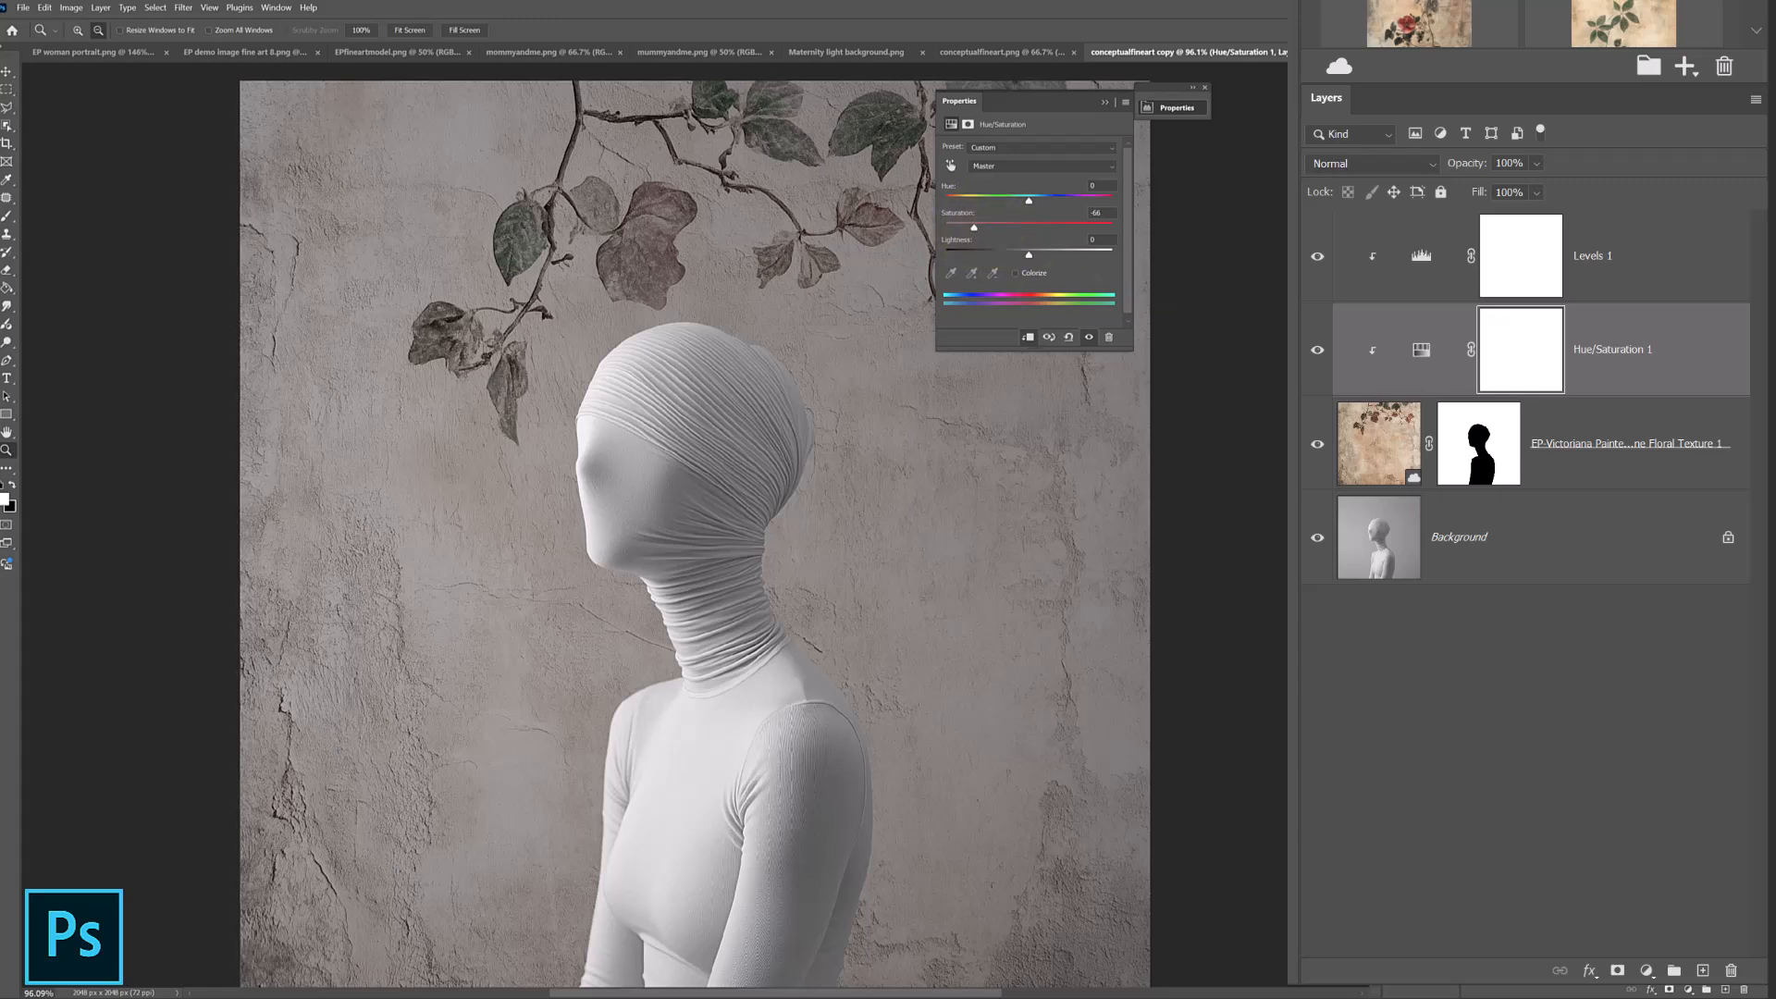
click(1504, 344)
click(1101, 104)
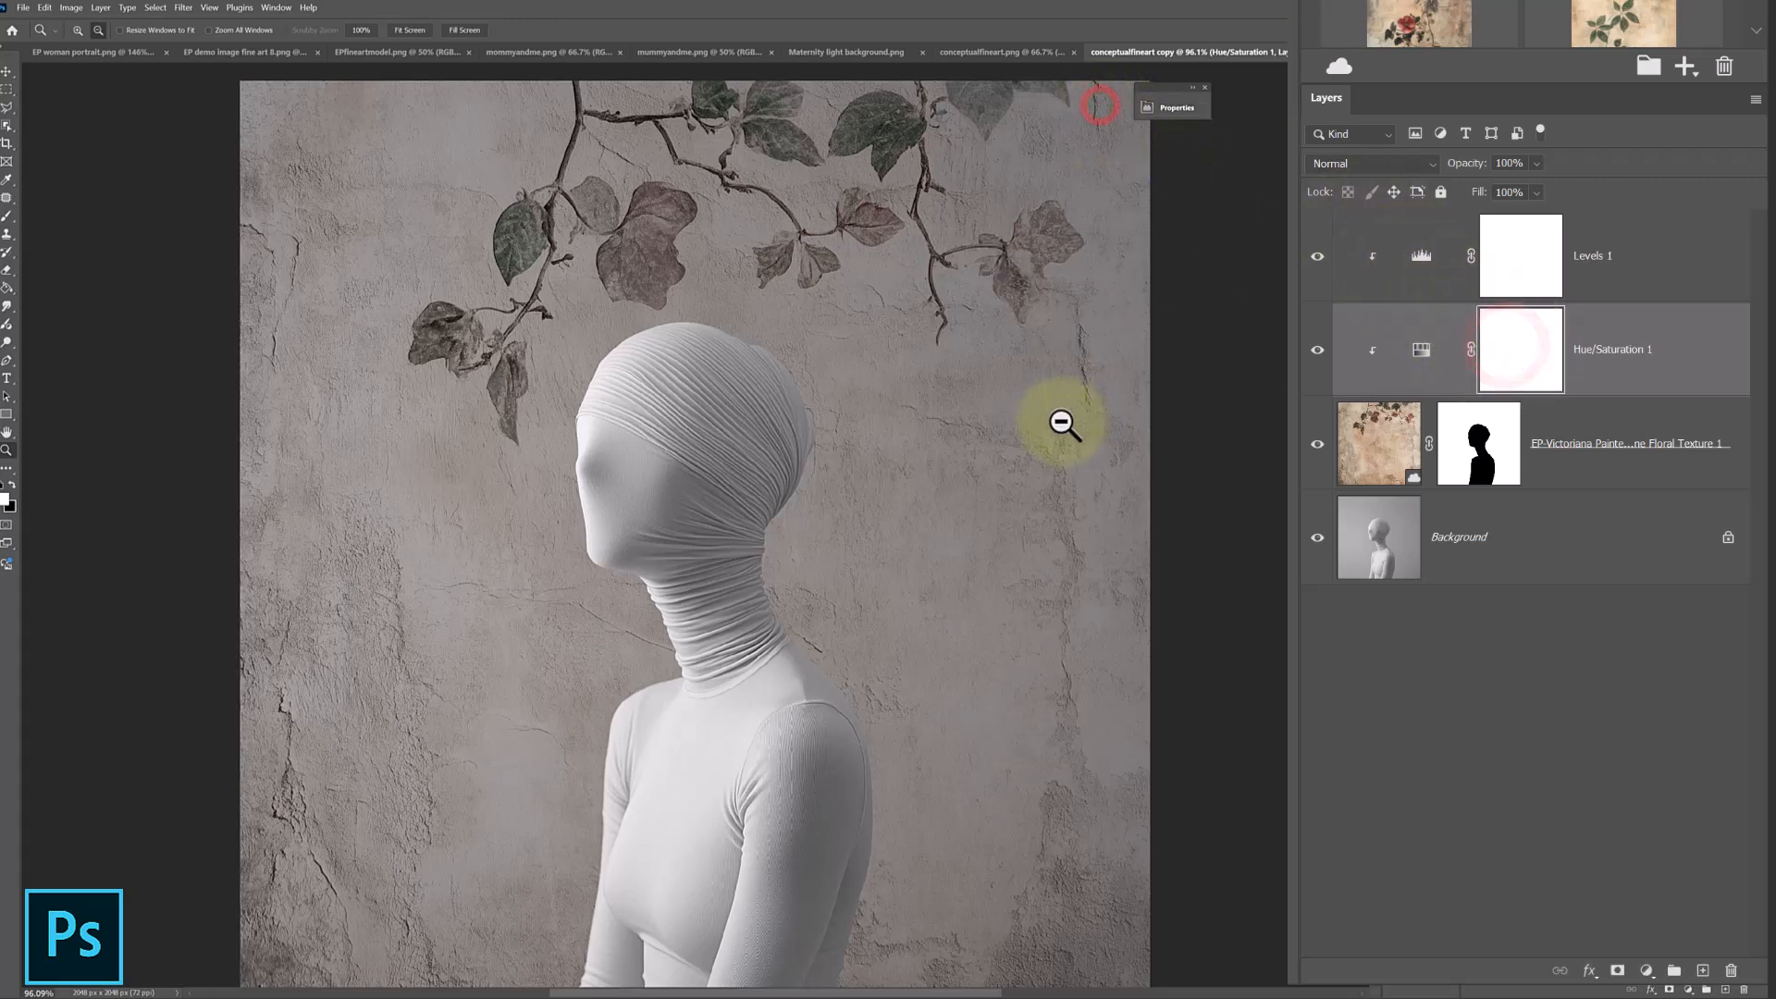
Dab black with a 480 px soft round brush on the Hue/Saturation 1 mask over the leaves and scattered wall patches to bring back colour.
key(ctrl+i)
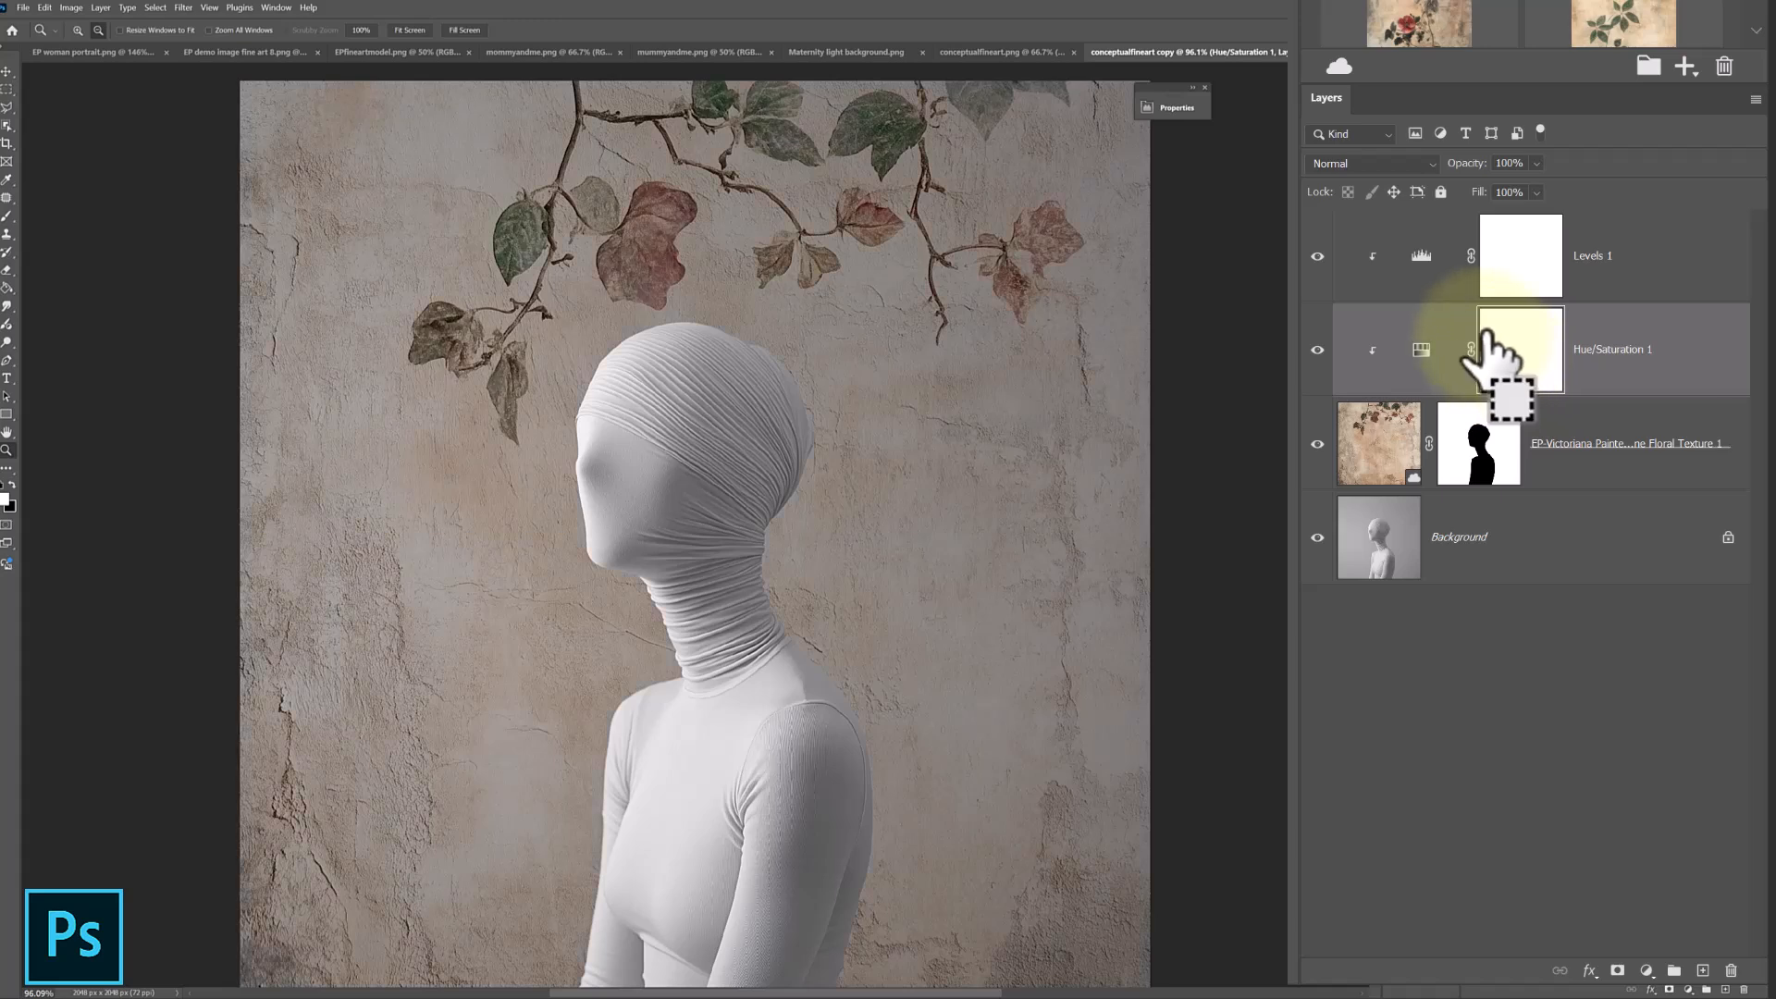
drag(1485, 335, 1482, 344)
click(7, 215)
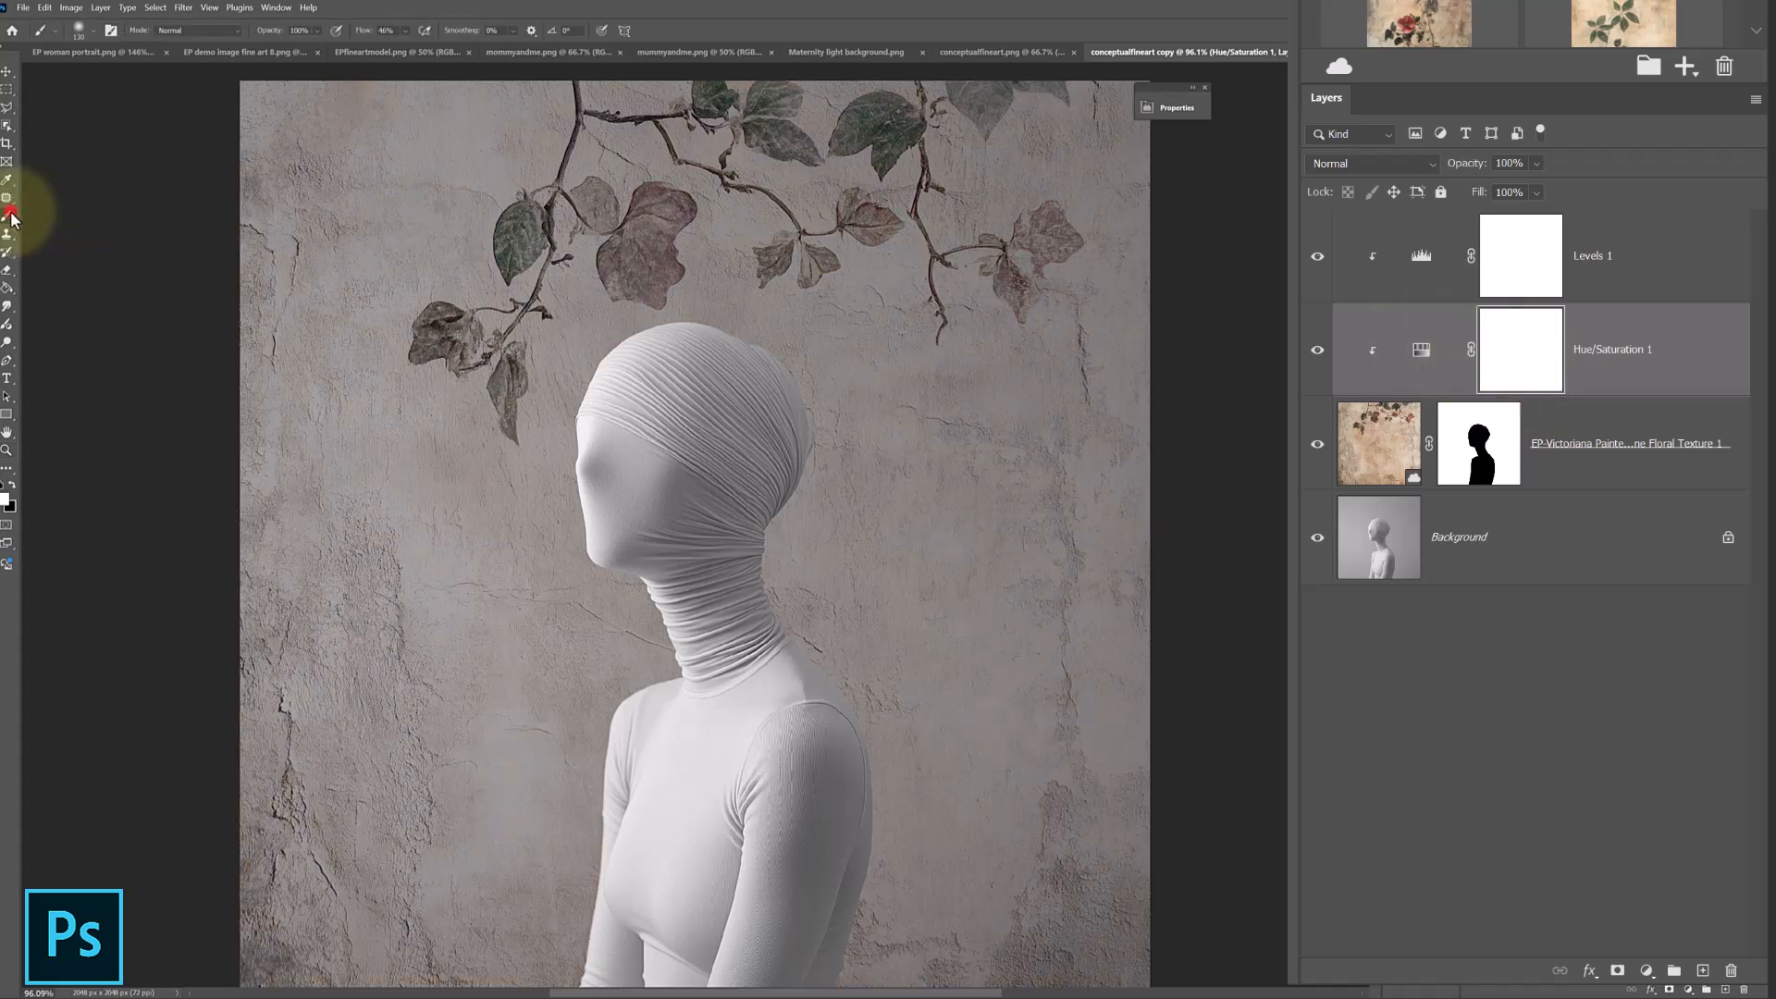
click(12, 487)
right_click(571, 387)
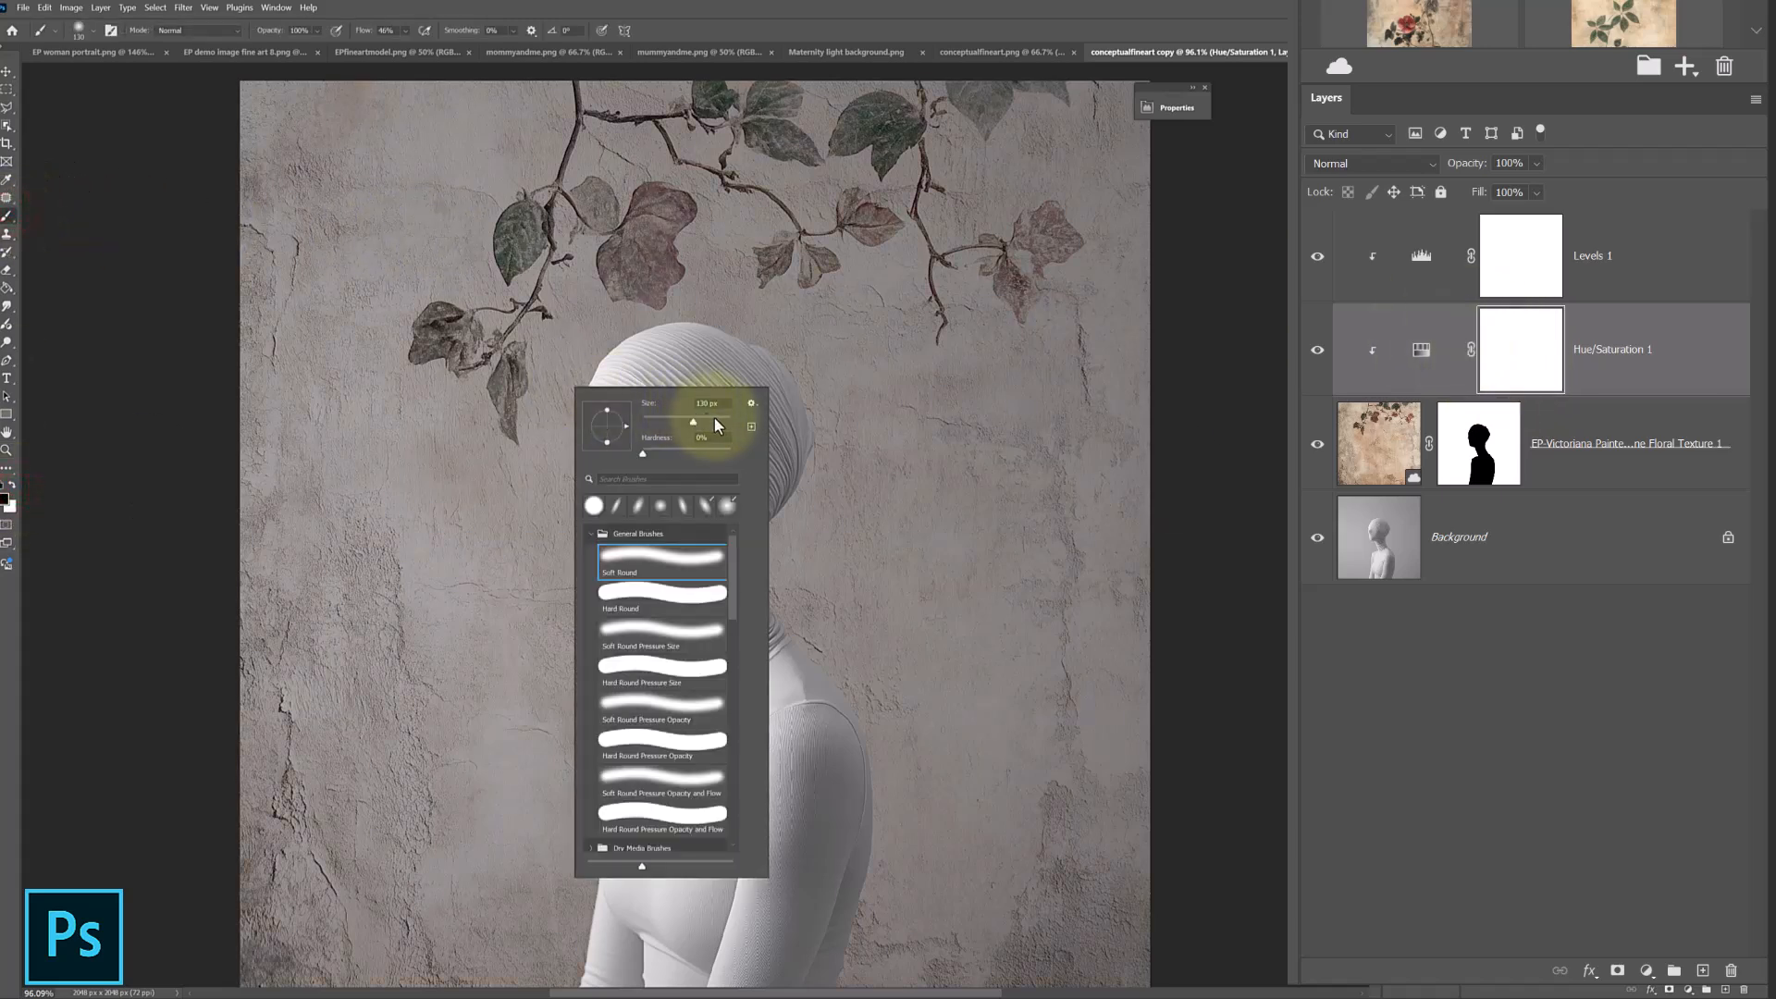
click(628, 221)
click(520, 327)
click(491, 369)
click(458, 304)
mouse_move(567, 172)
mouse_down()
mouse_move(604, 142)
mouse_move(804, 166)
mouse_move(780, 275)
mouse_move(930, 140)
mouse_move(927, 263)
mouse_move(1068, 263)
mouse_move(1007, 143)
mouse_up()
click(953, 280)
click(1017, 134)
click(1029, 248)
click(599, 326)
click(304, 556)
click(335, 668)
click(512, 700)
click(450, 731)
click(323, 488)
click(314, 745)
click(321, 617)
click(430, 292)
click(285, 113)
click(432, 367)
click(462, 667)
click(523, 706)
click(763, 712)
click(1011, 758)
click(935, 595)
click(1003, 508)
click(959, 268)
click(1089, 534)
click(383, 143)
click(306, 136)
click(253, 134)
click(1021, 263)
click(1017, 514)
click(1003, 715)
click(1163, 750)
click(1134, 848)
click(874, 209)
click(619, 196)
click(560, 218)
click(479, 359)
click(457, 334)
click(457, 441)
click(350, 240)
click(351, 514)
click(530, 694)
click(519, 852)
click(508, 503)
click(1127, 606)
click(827, 613)
click(847, 557)
click(940, 658)
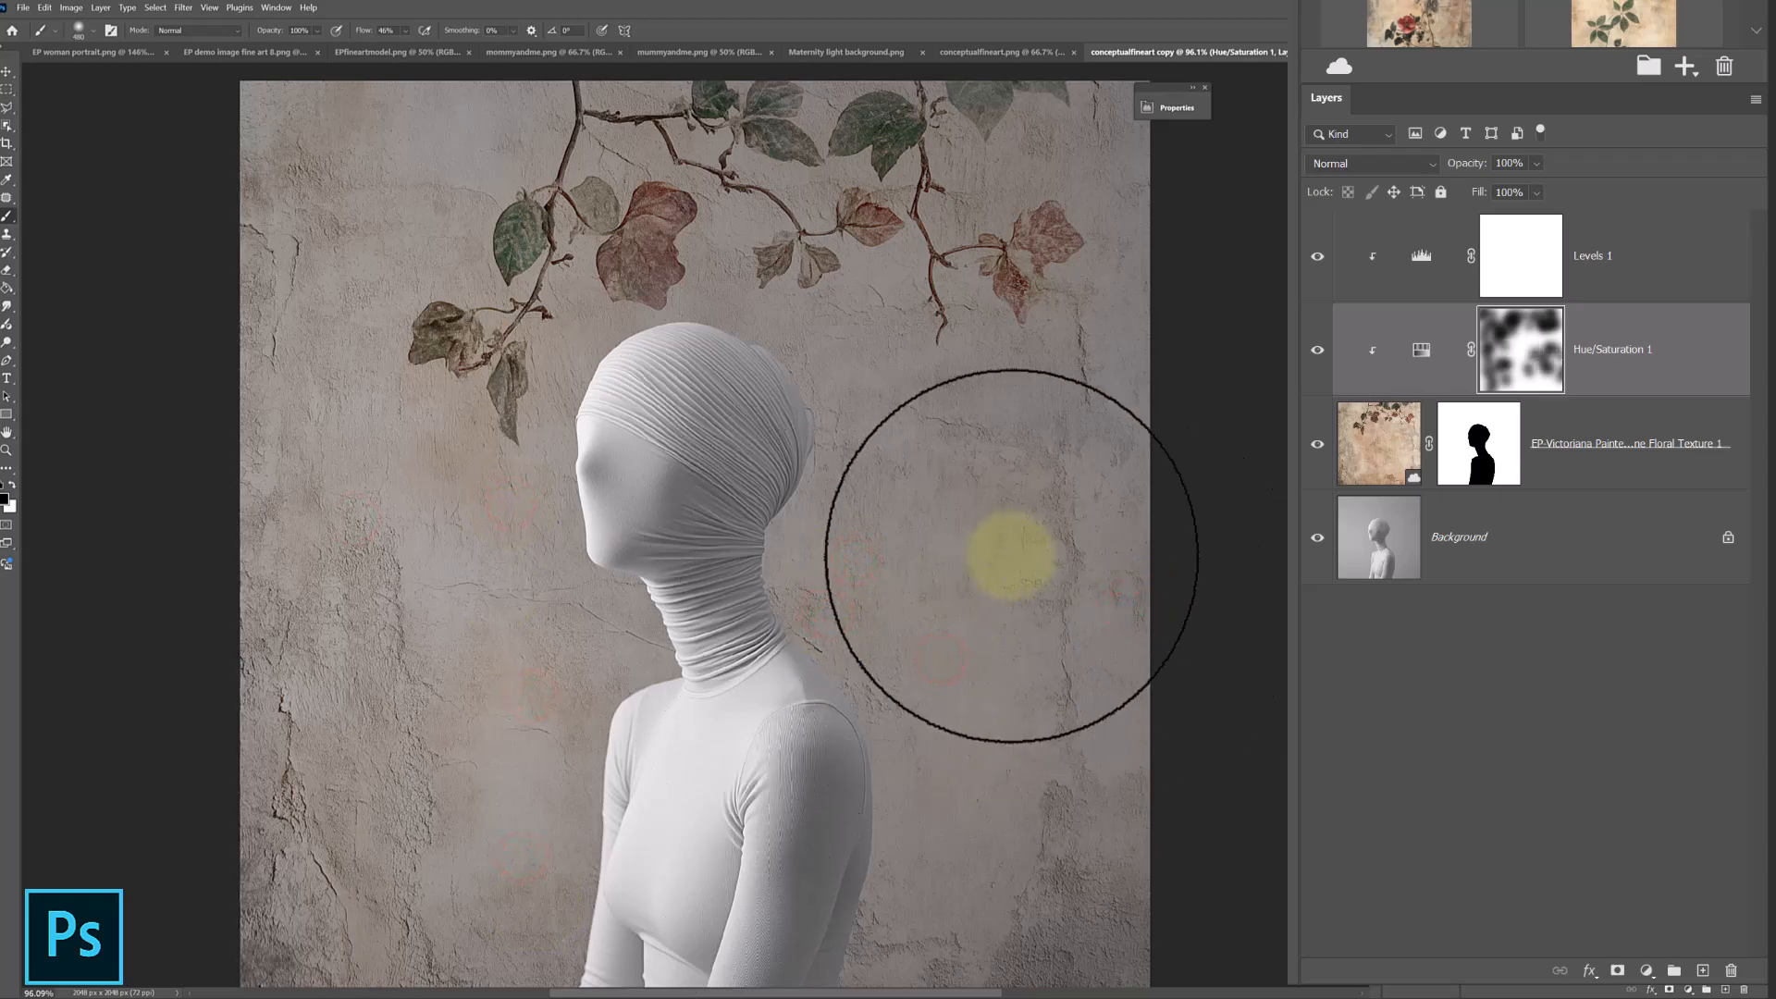
Add a clipped Levels adjustment directly above the floral texture, with midtones at 0.29 and the white output level at about 93.
scroll(1013, 560, down, 2)
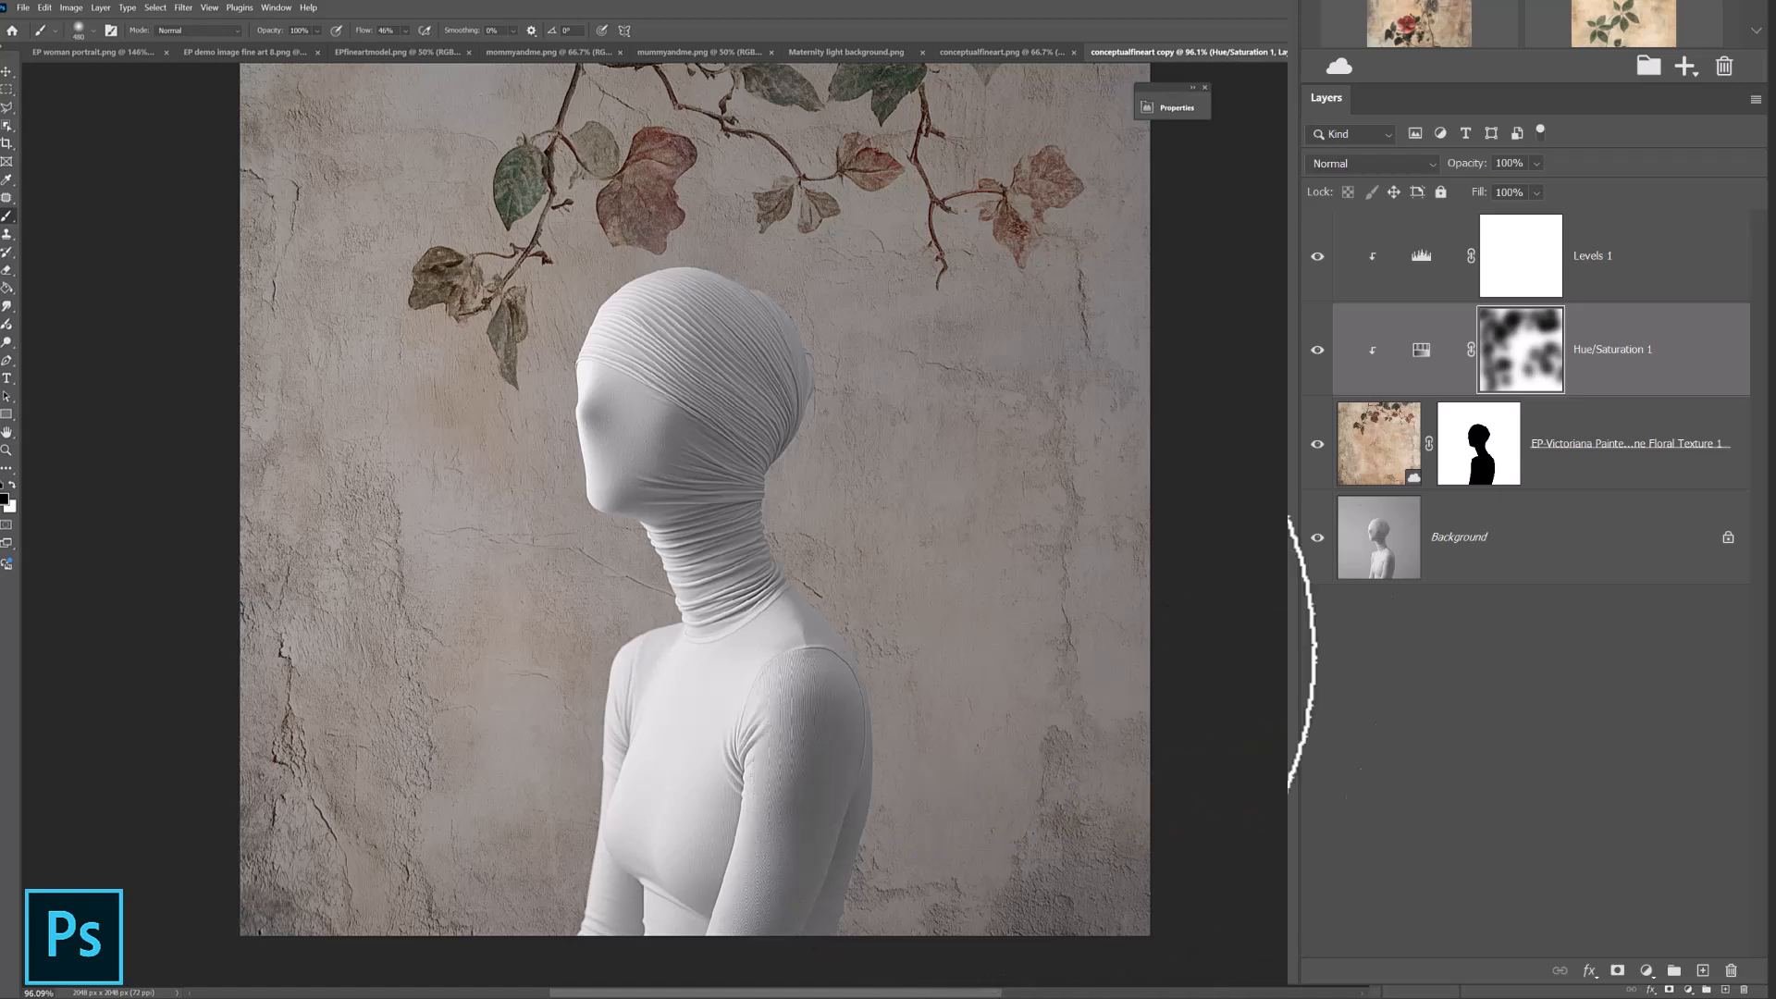
click(1375, 455)
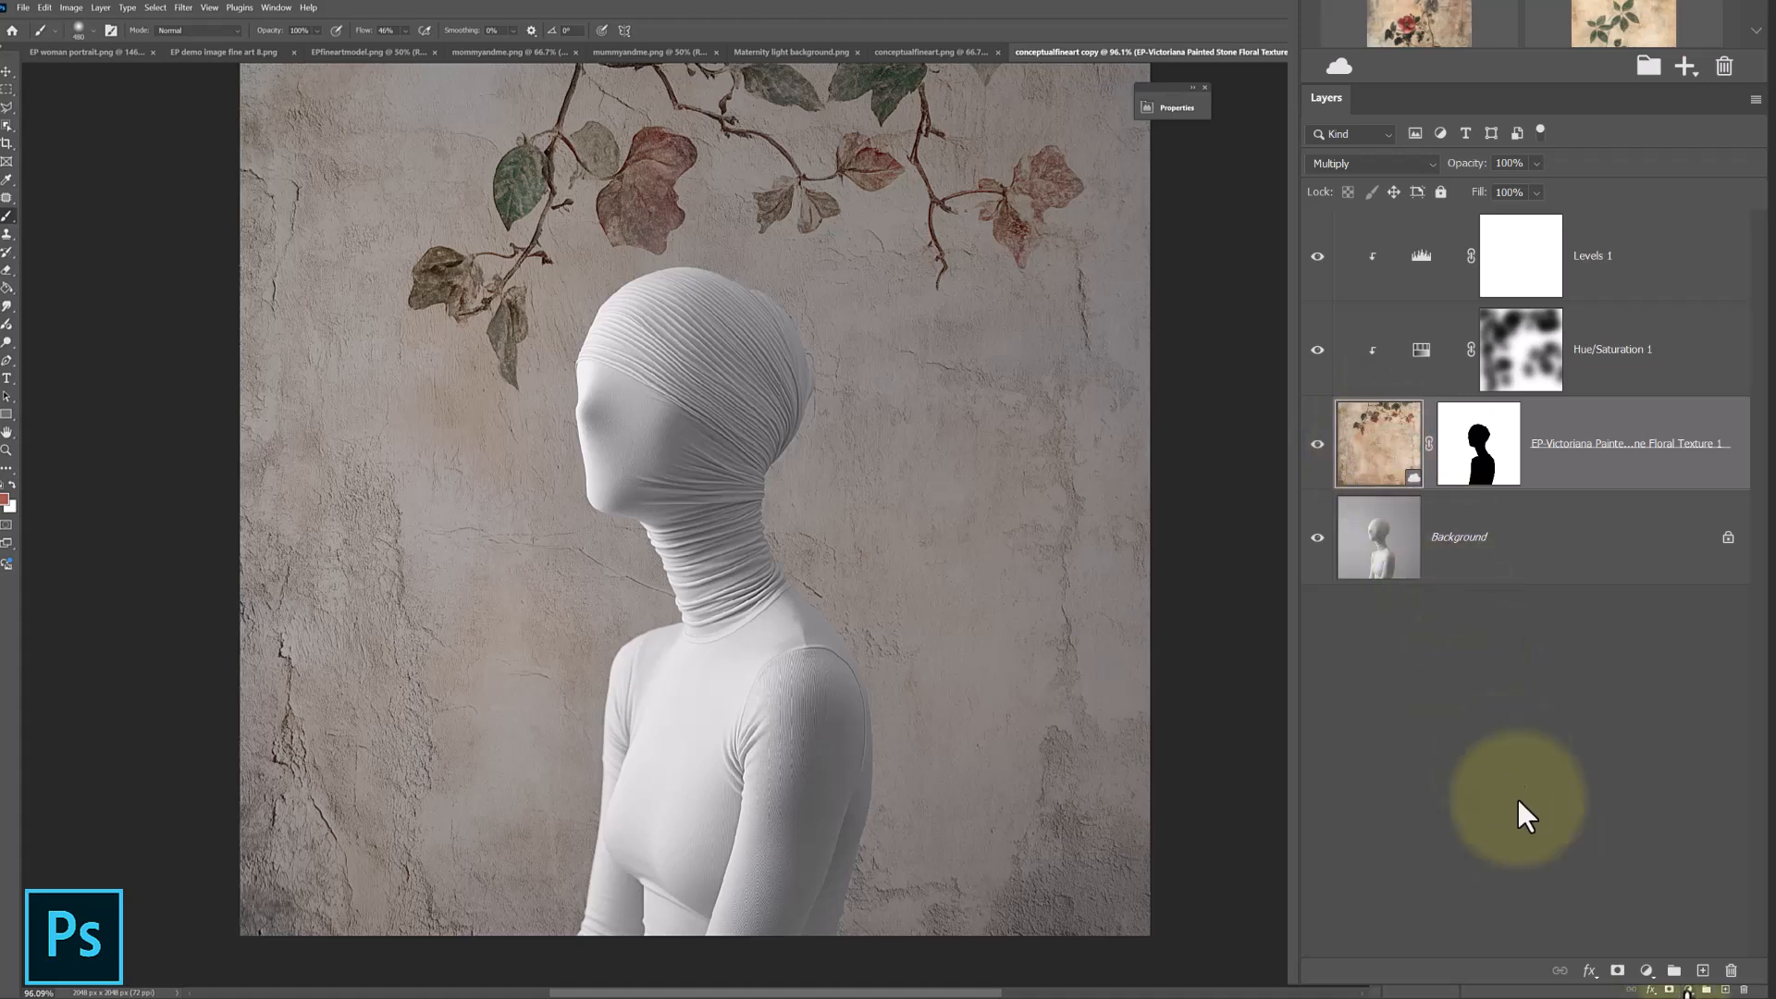
click(1646, 971)
click(1654, 677)
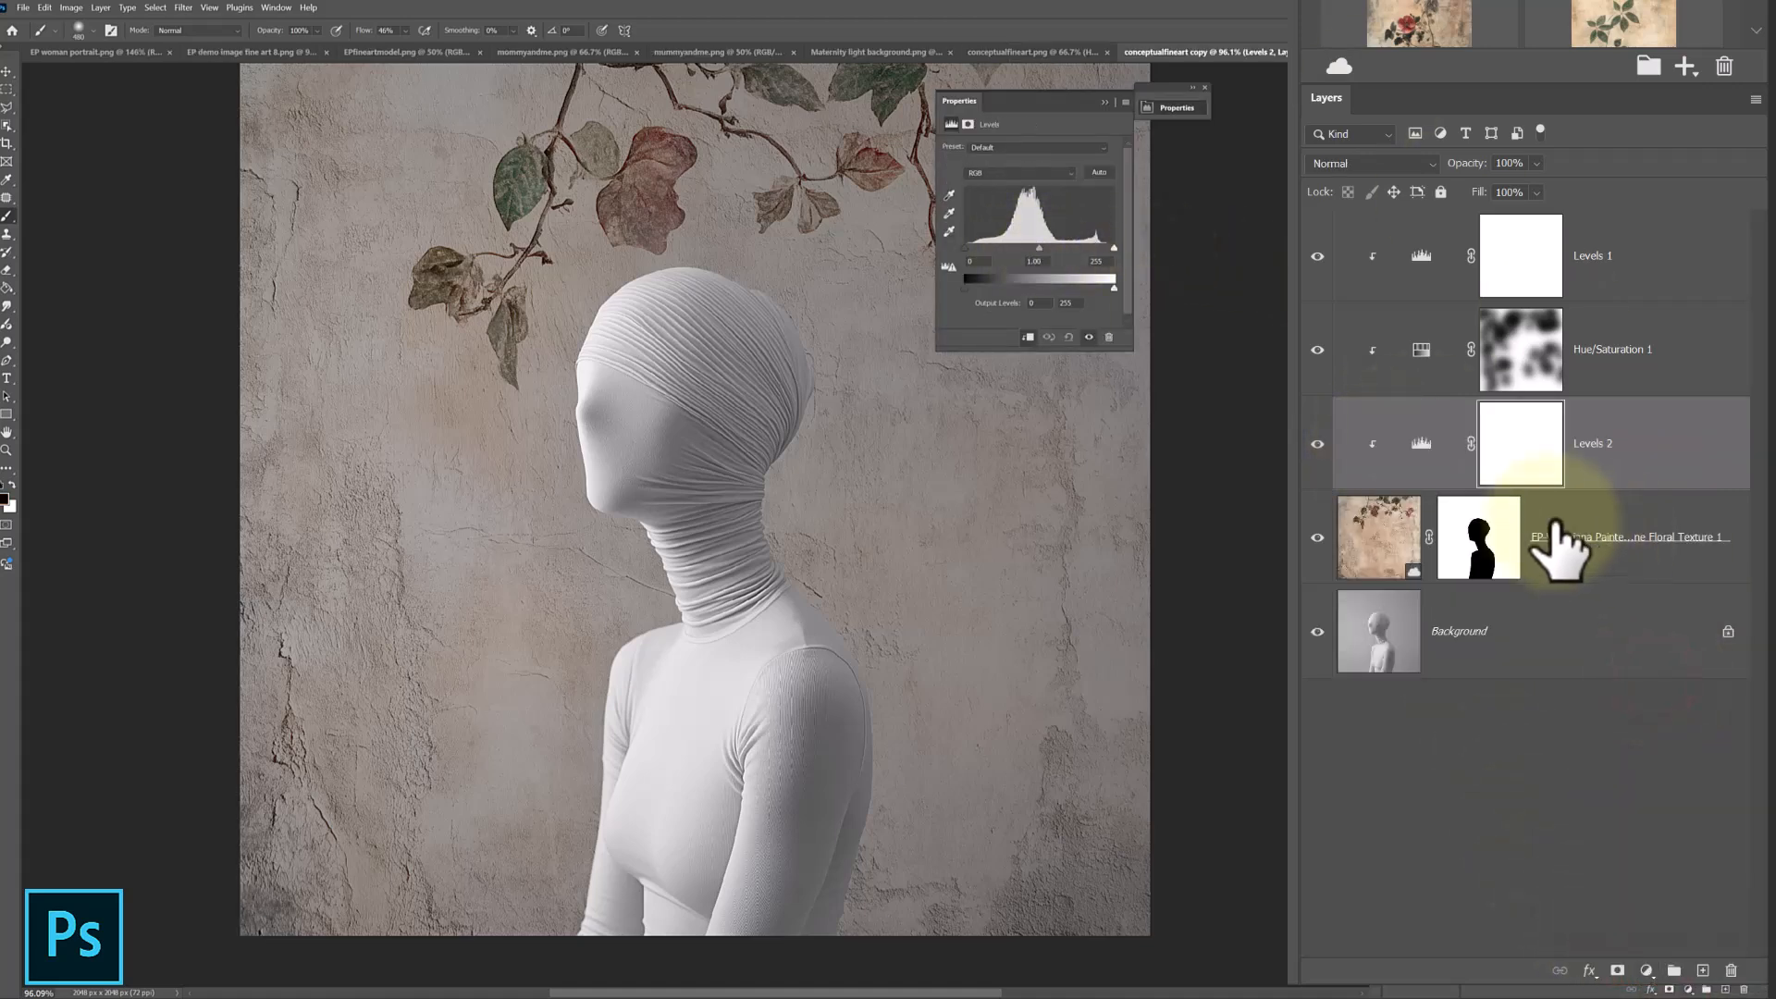
drag(1038, 250, 1058, 250)
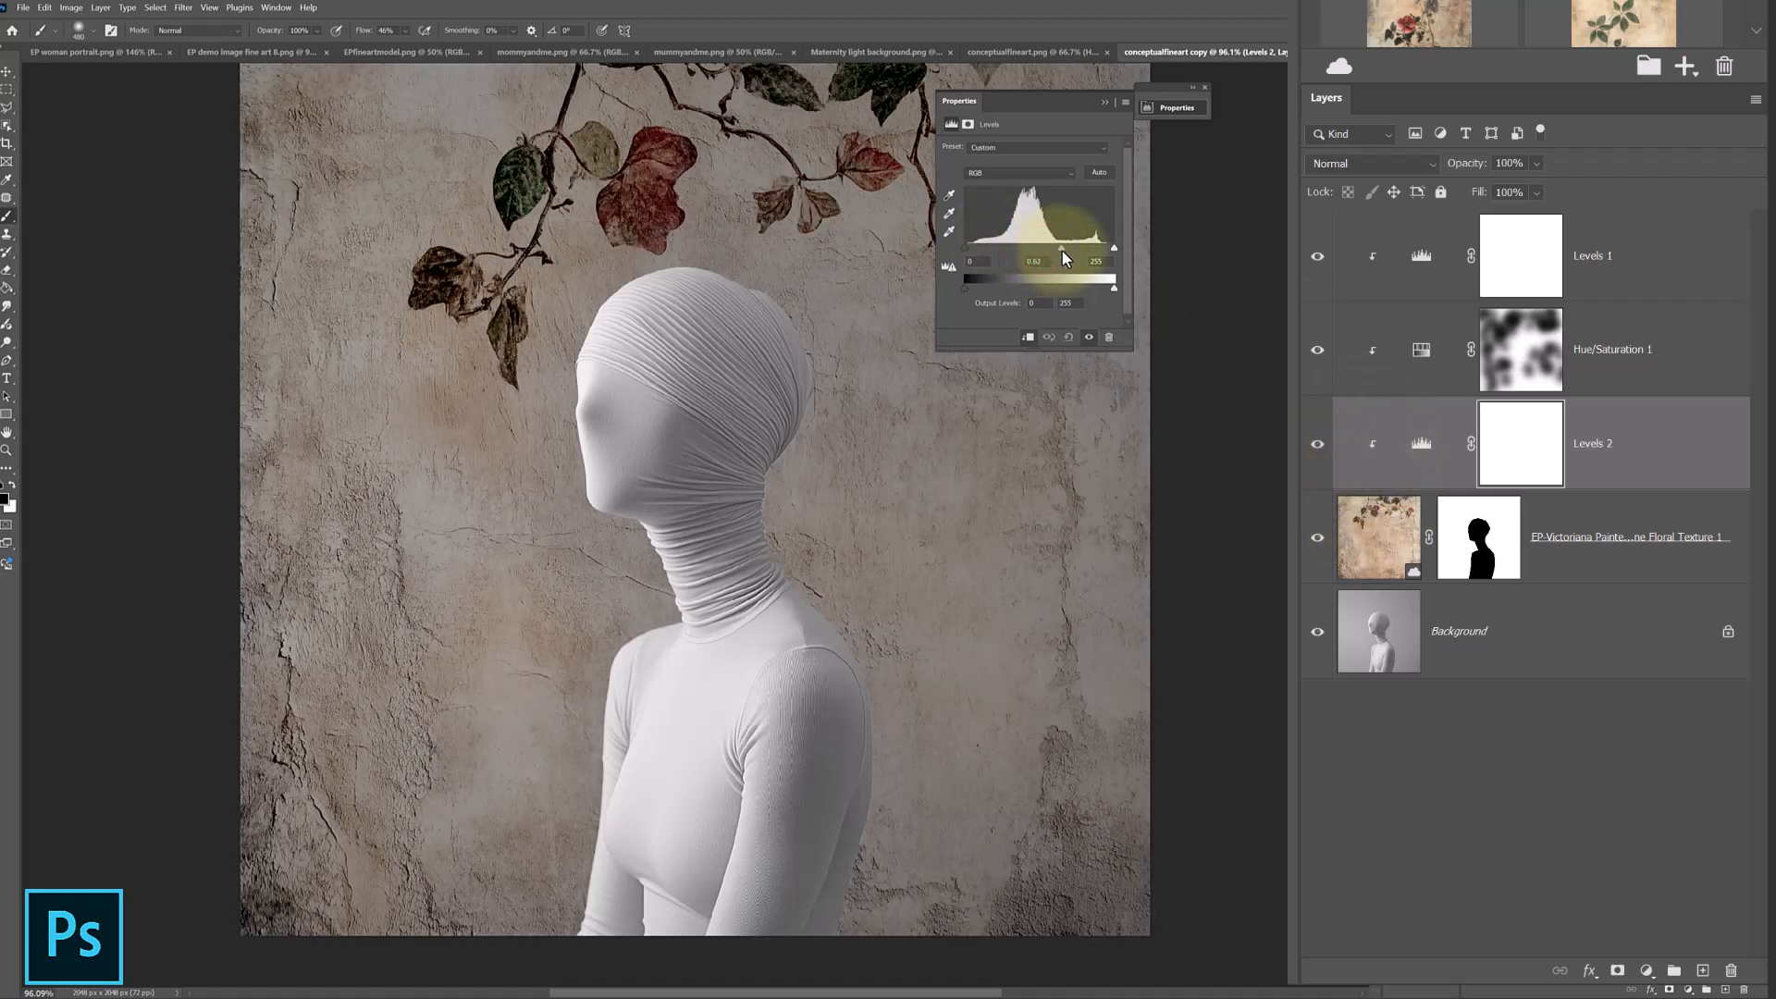
drag(1079, 259, 1089, 257)
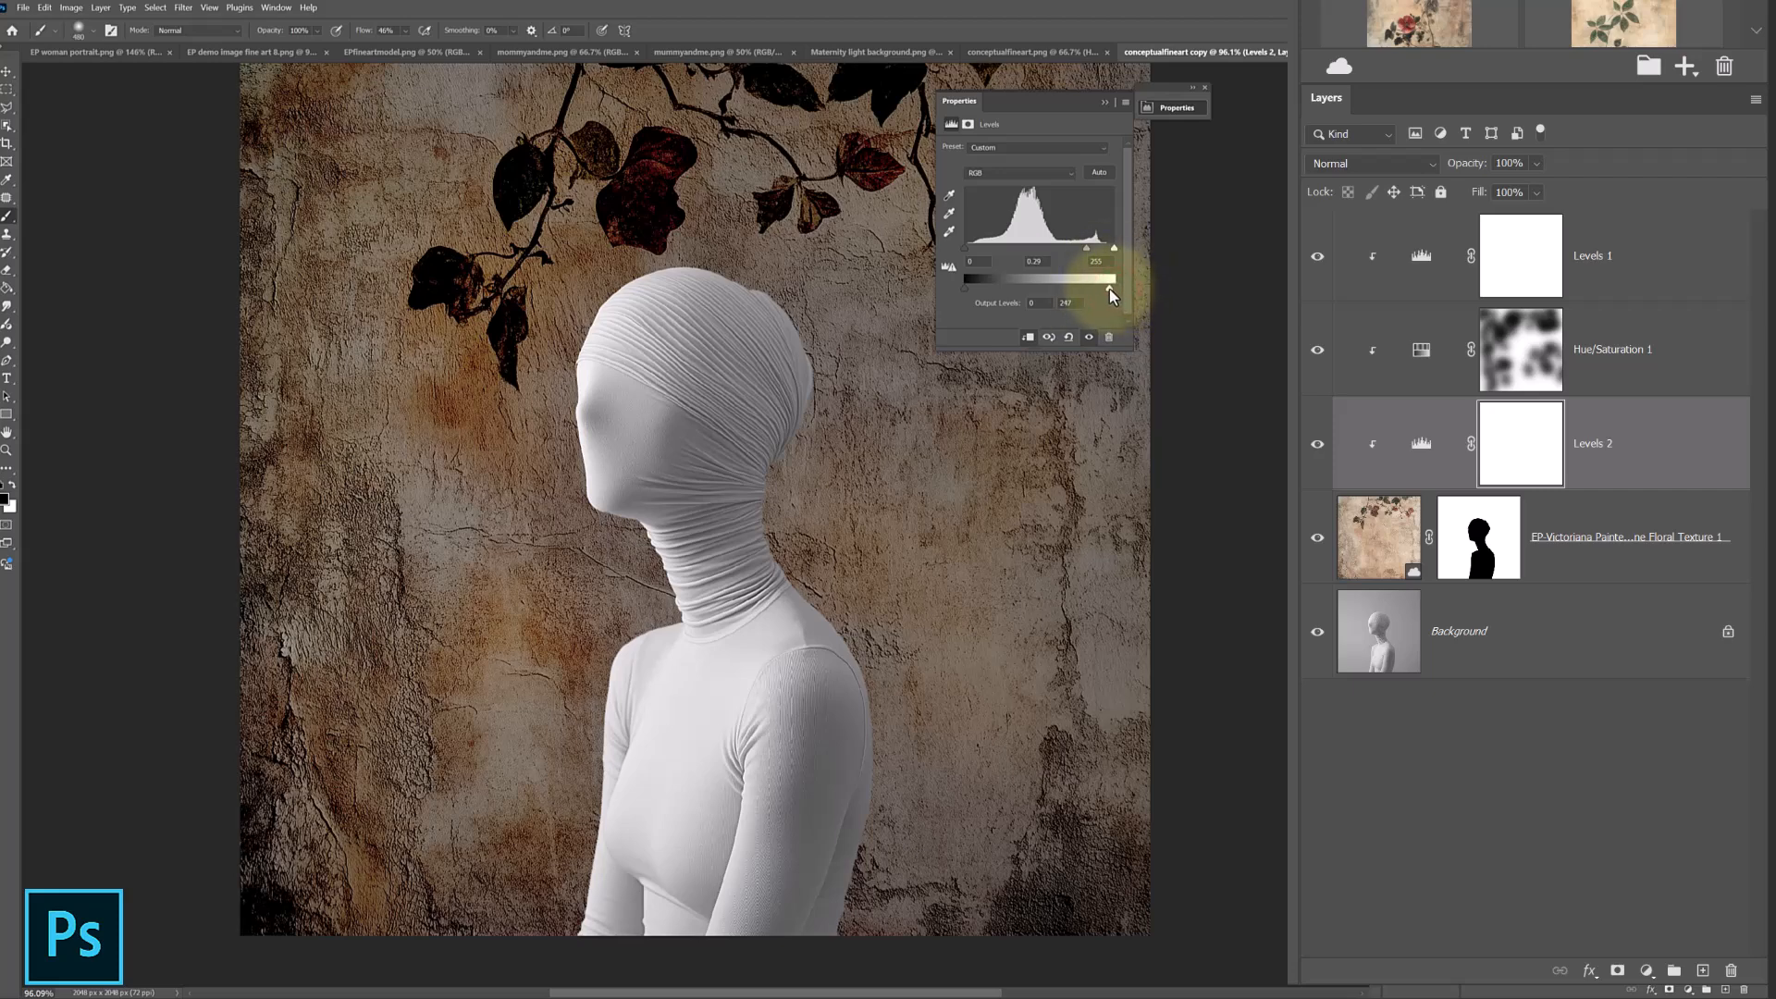
drag(1059, 285, 1021, 282)
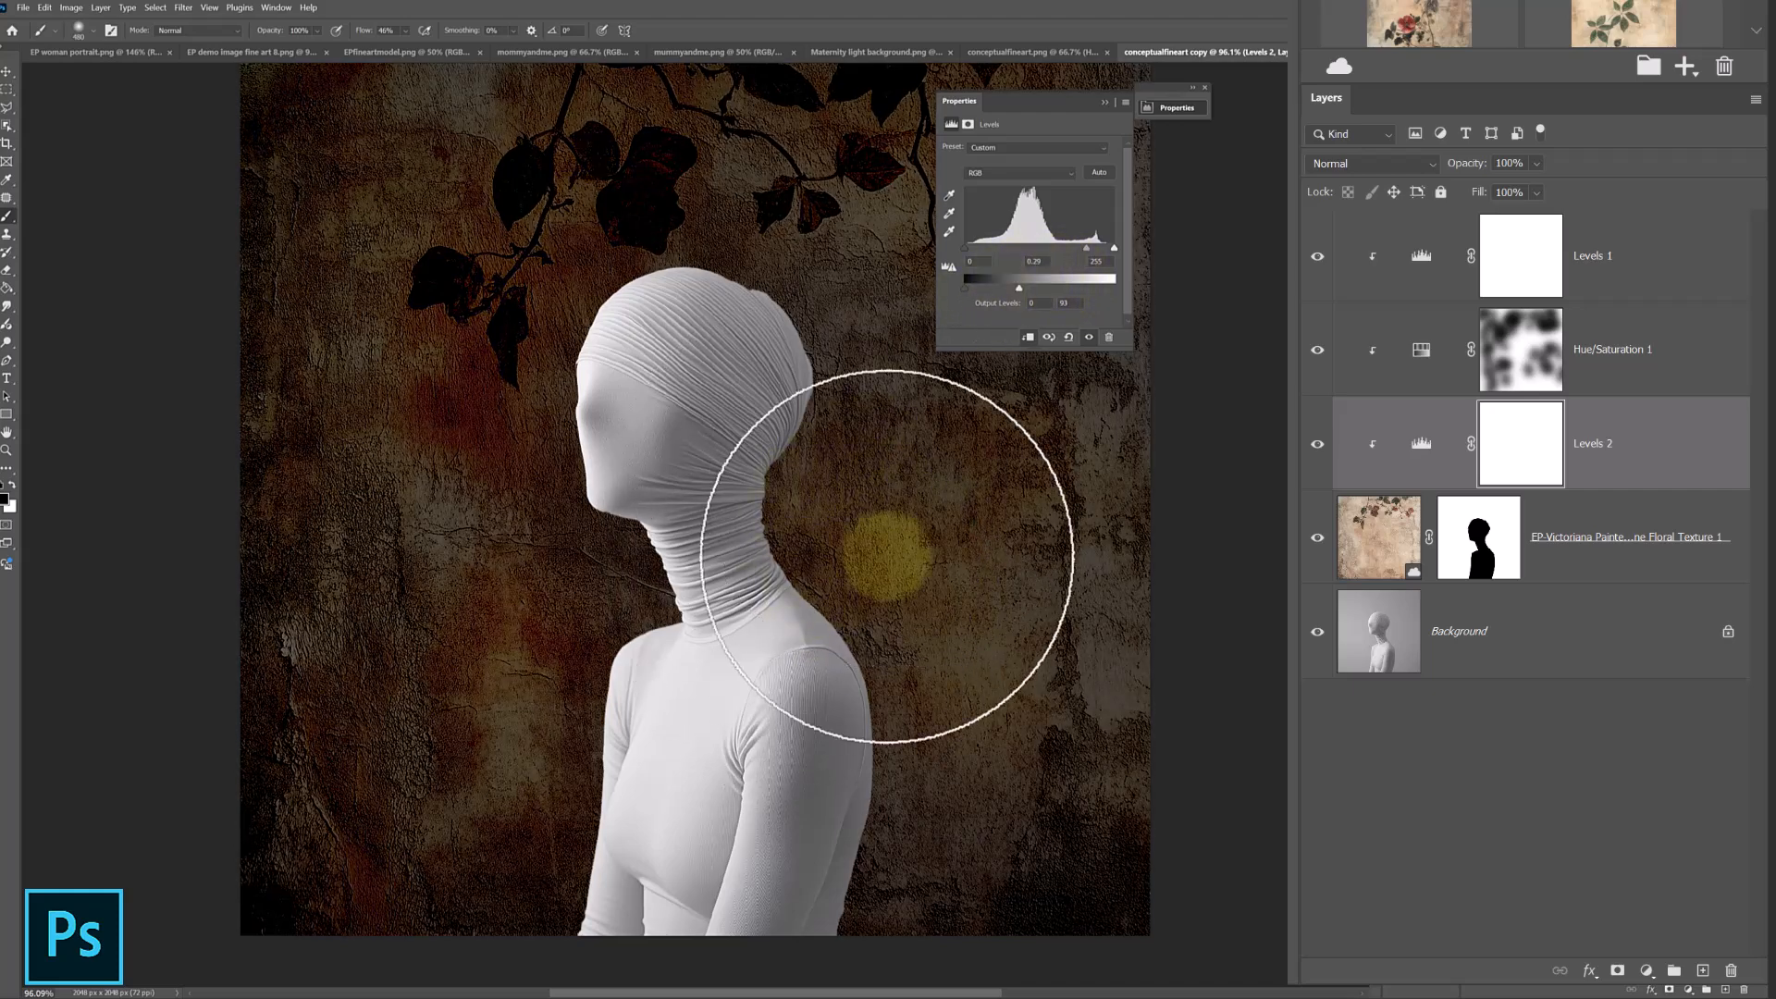
Invert the Levels 2 layer mask to black.
click(1515, 453)
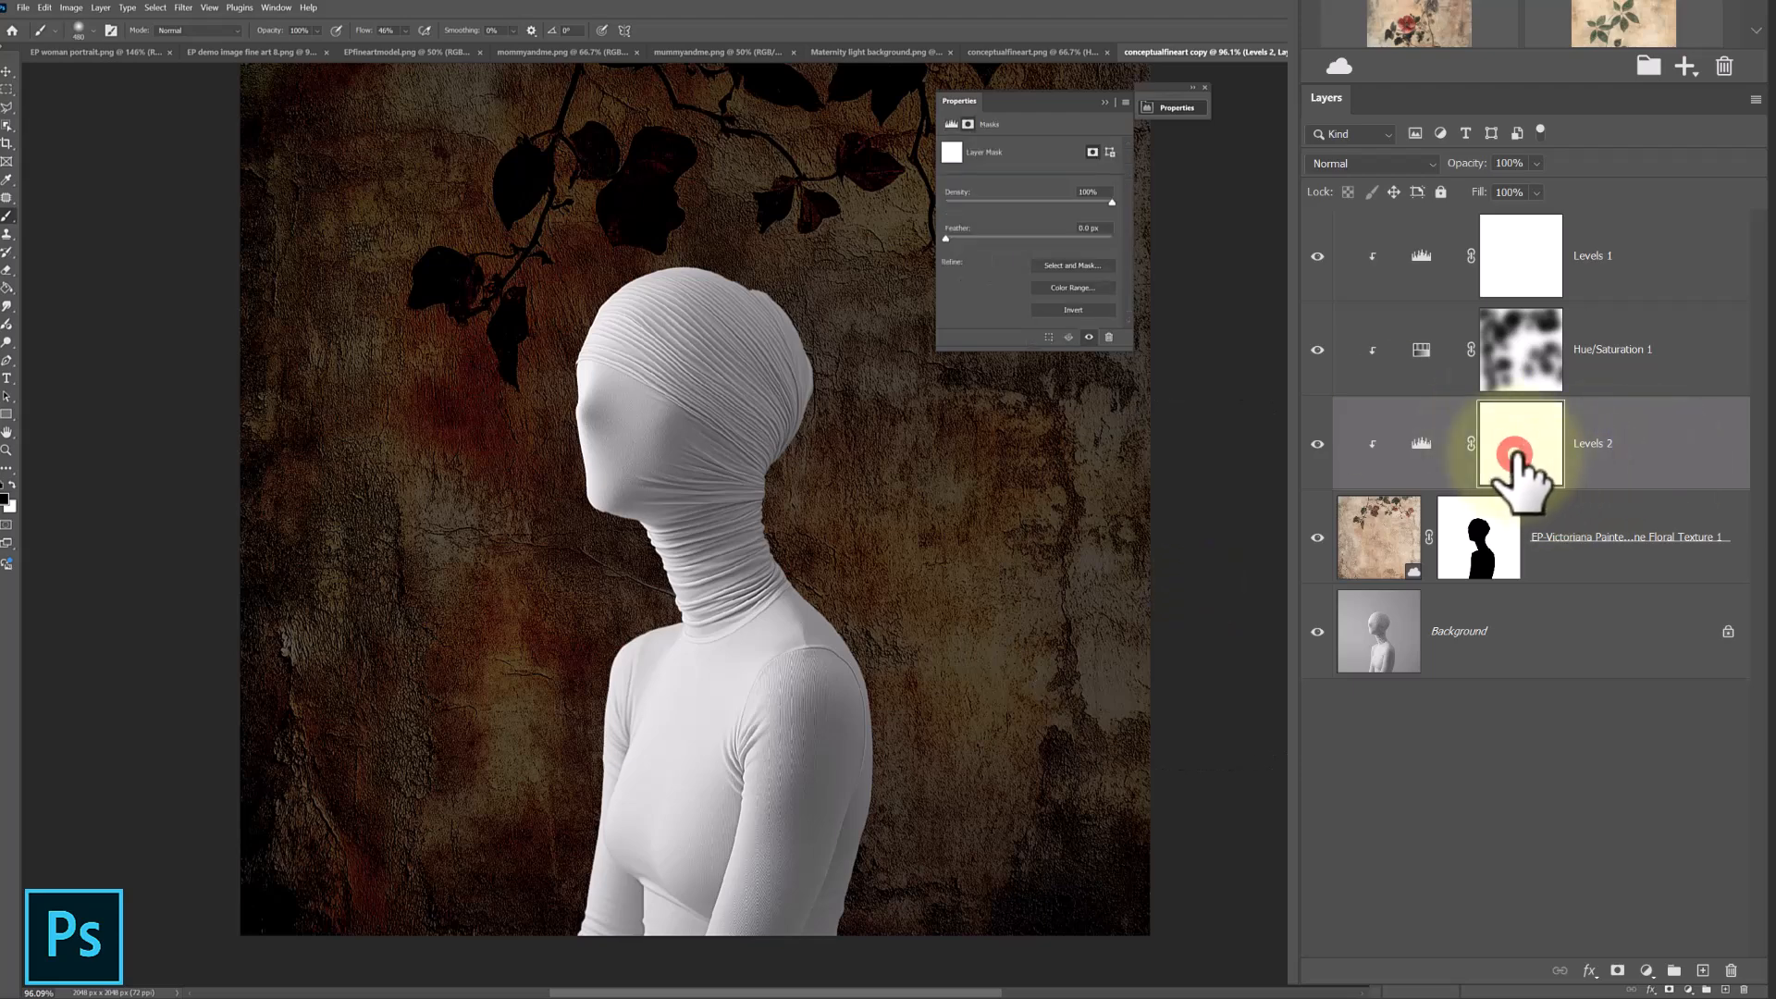
key(ctrl+i)
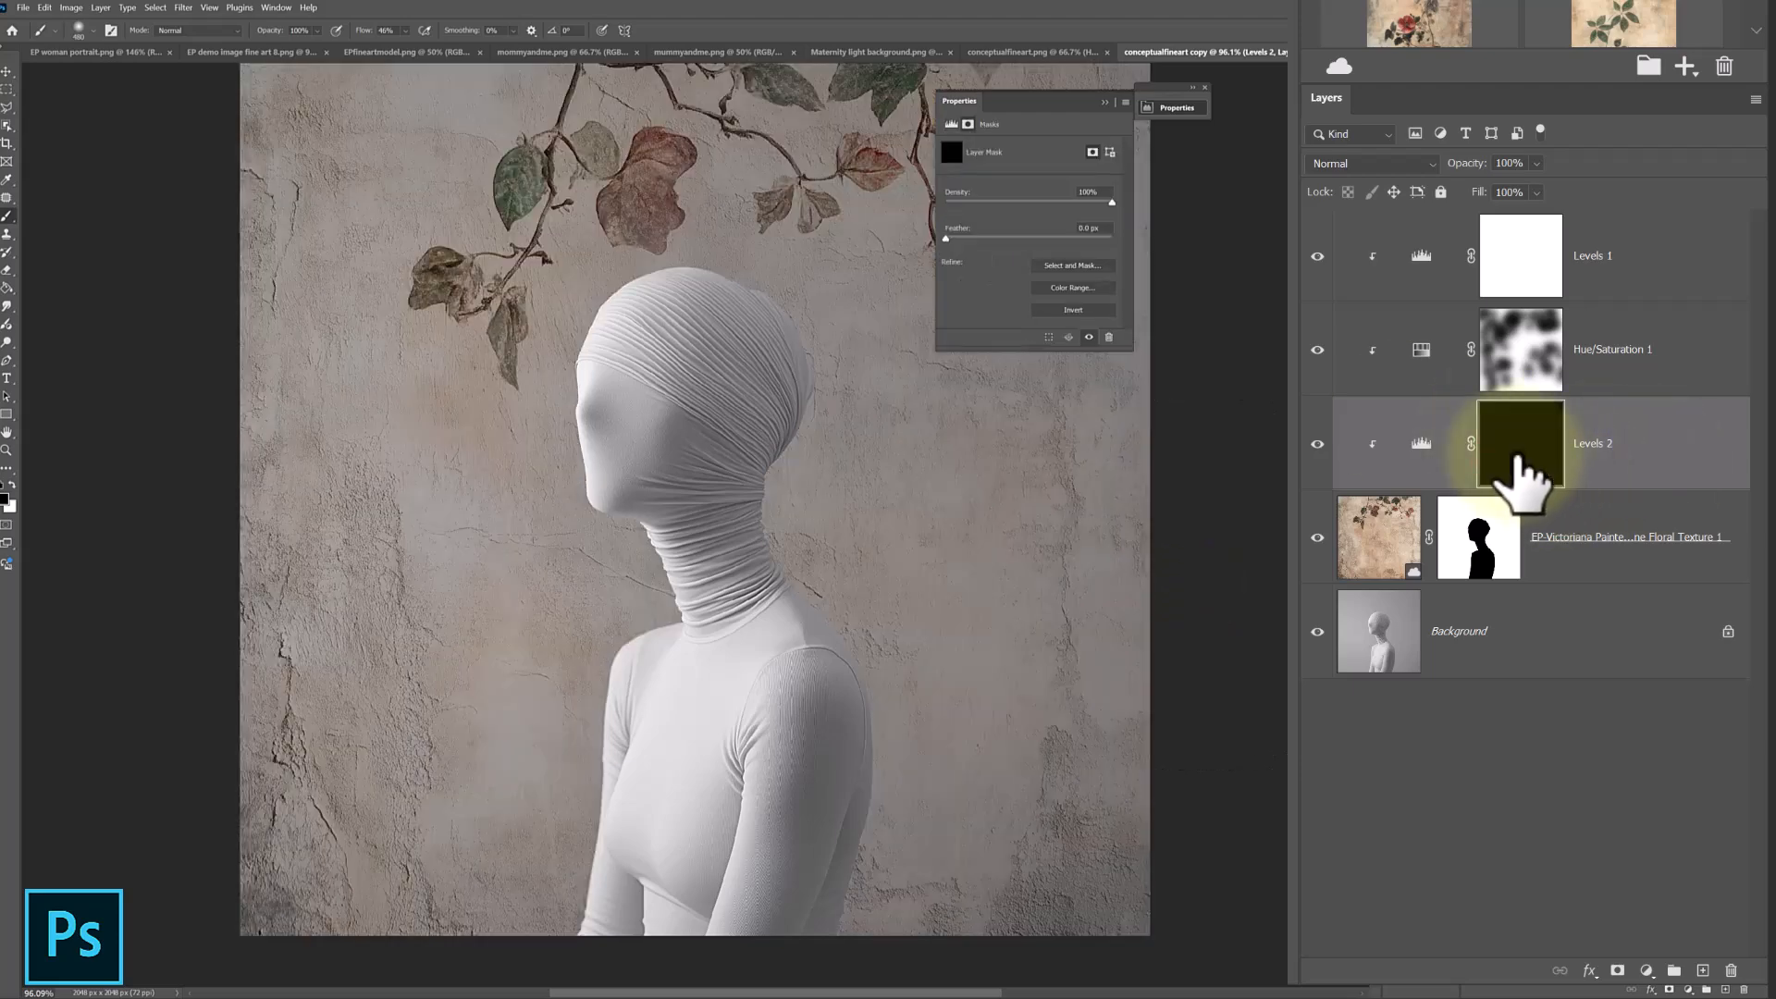
click(1105, 102)
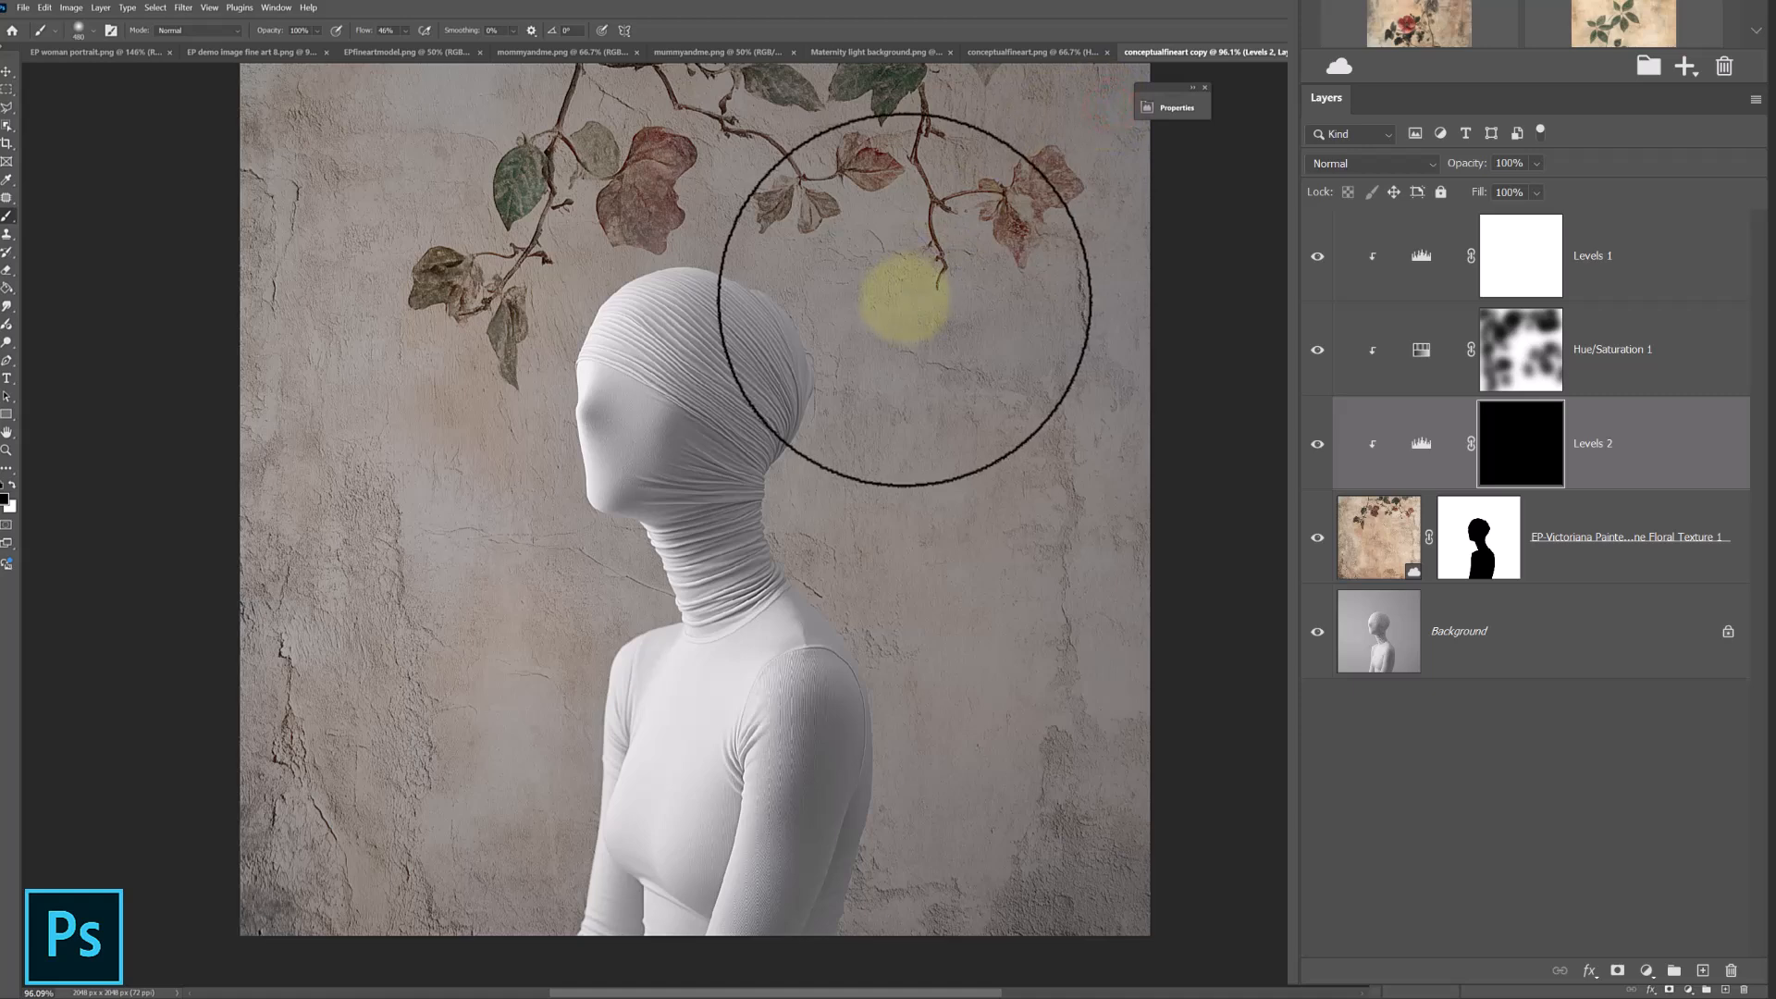
Reshape the soft round brush into a narrow tilted ellipse, 1200 px in size at an angle of 71°.
right_click(904, 299)
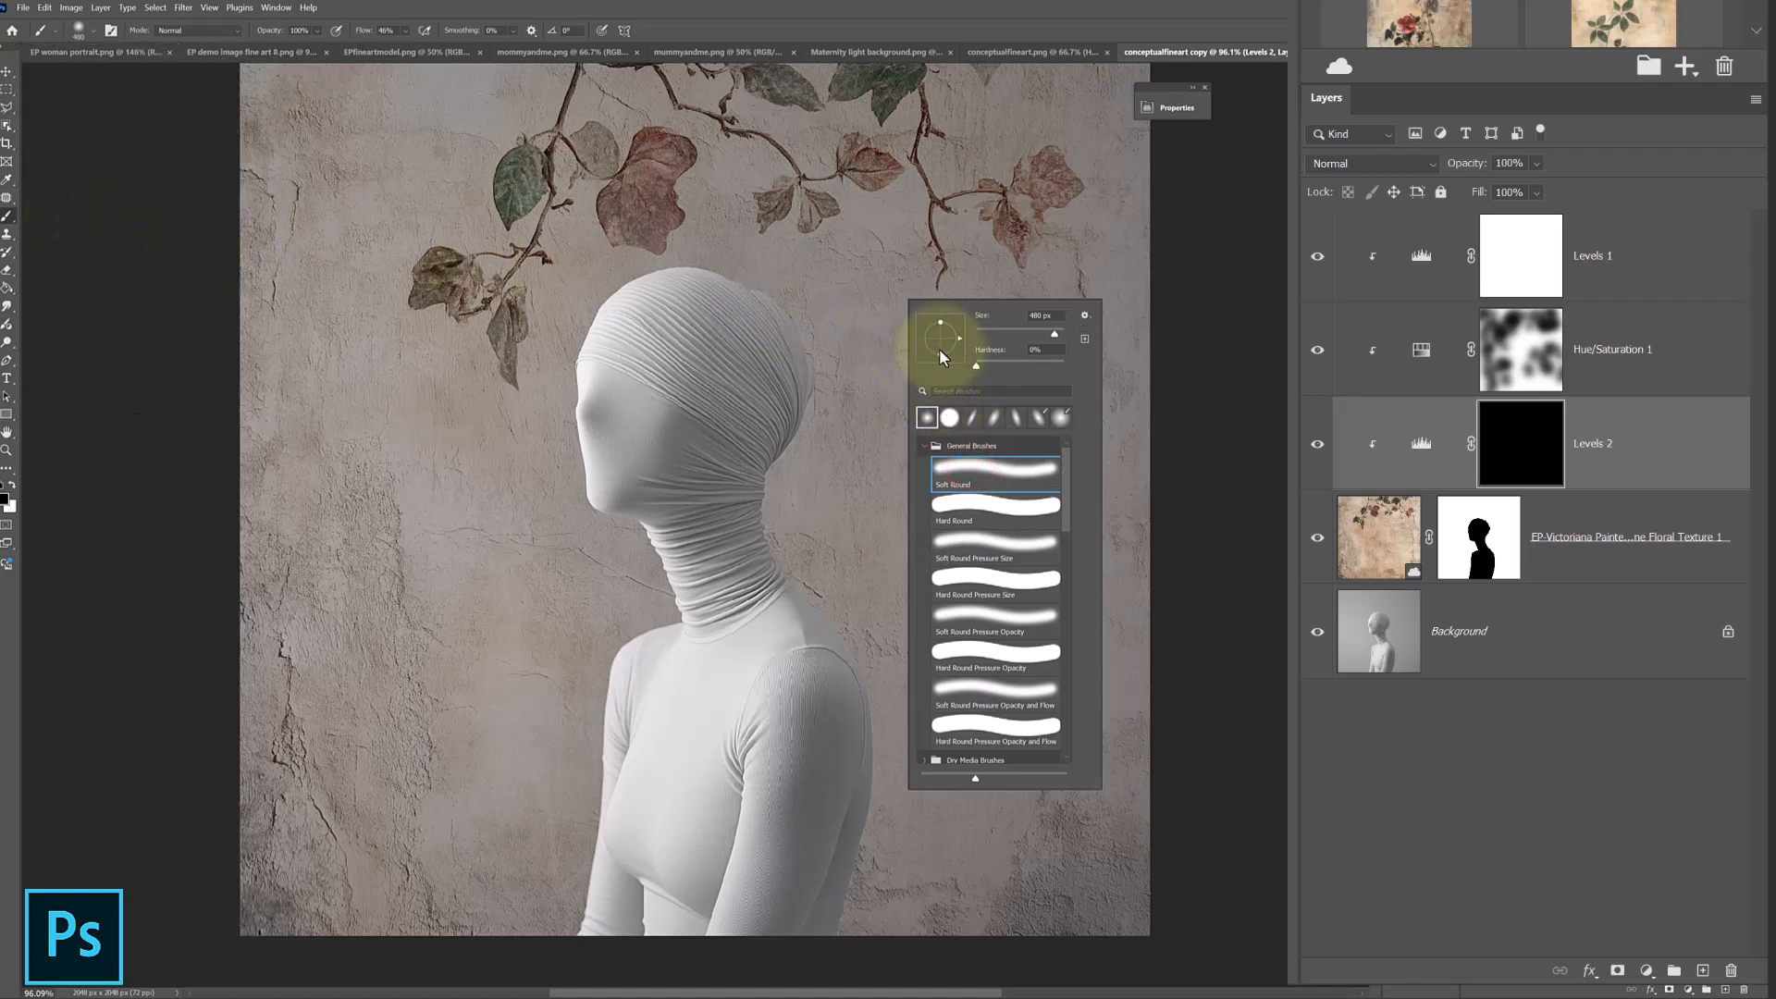
drag(939, 352, 938, 346)
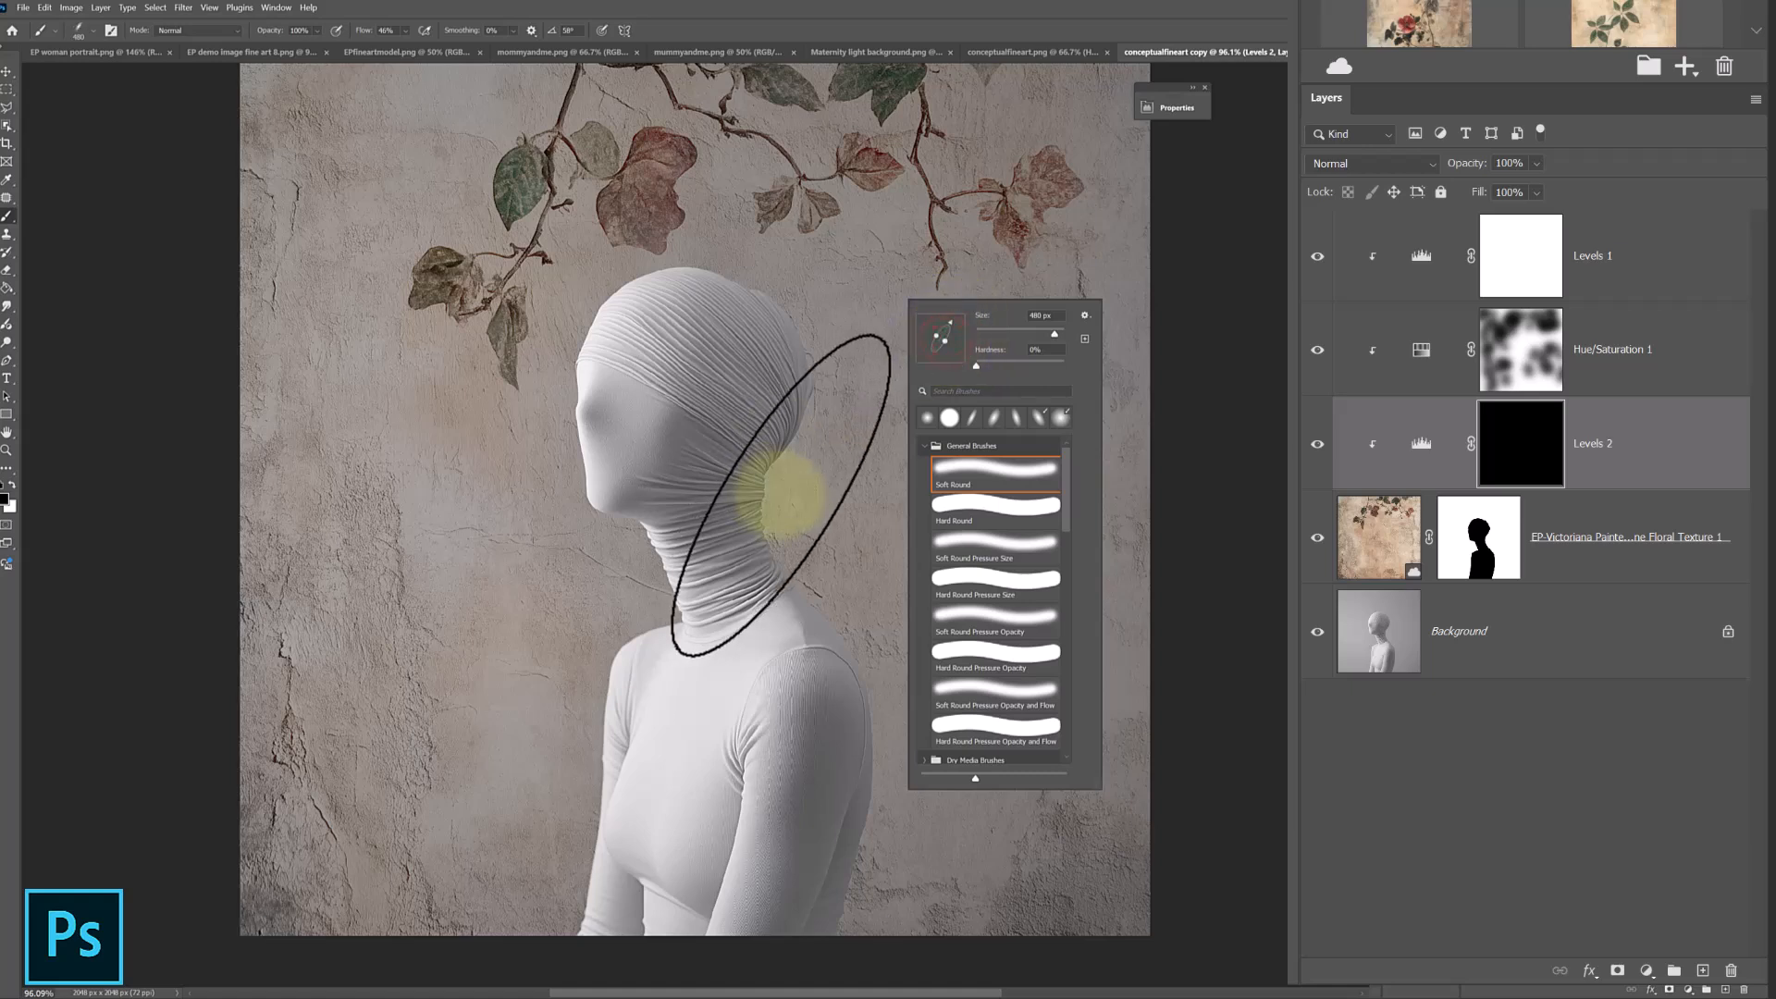
key(Return)
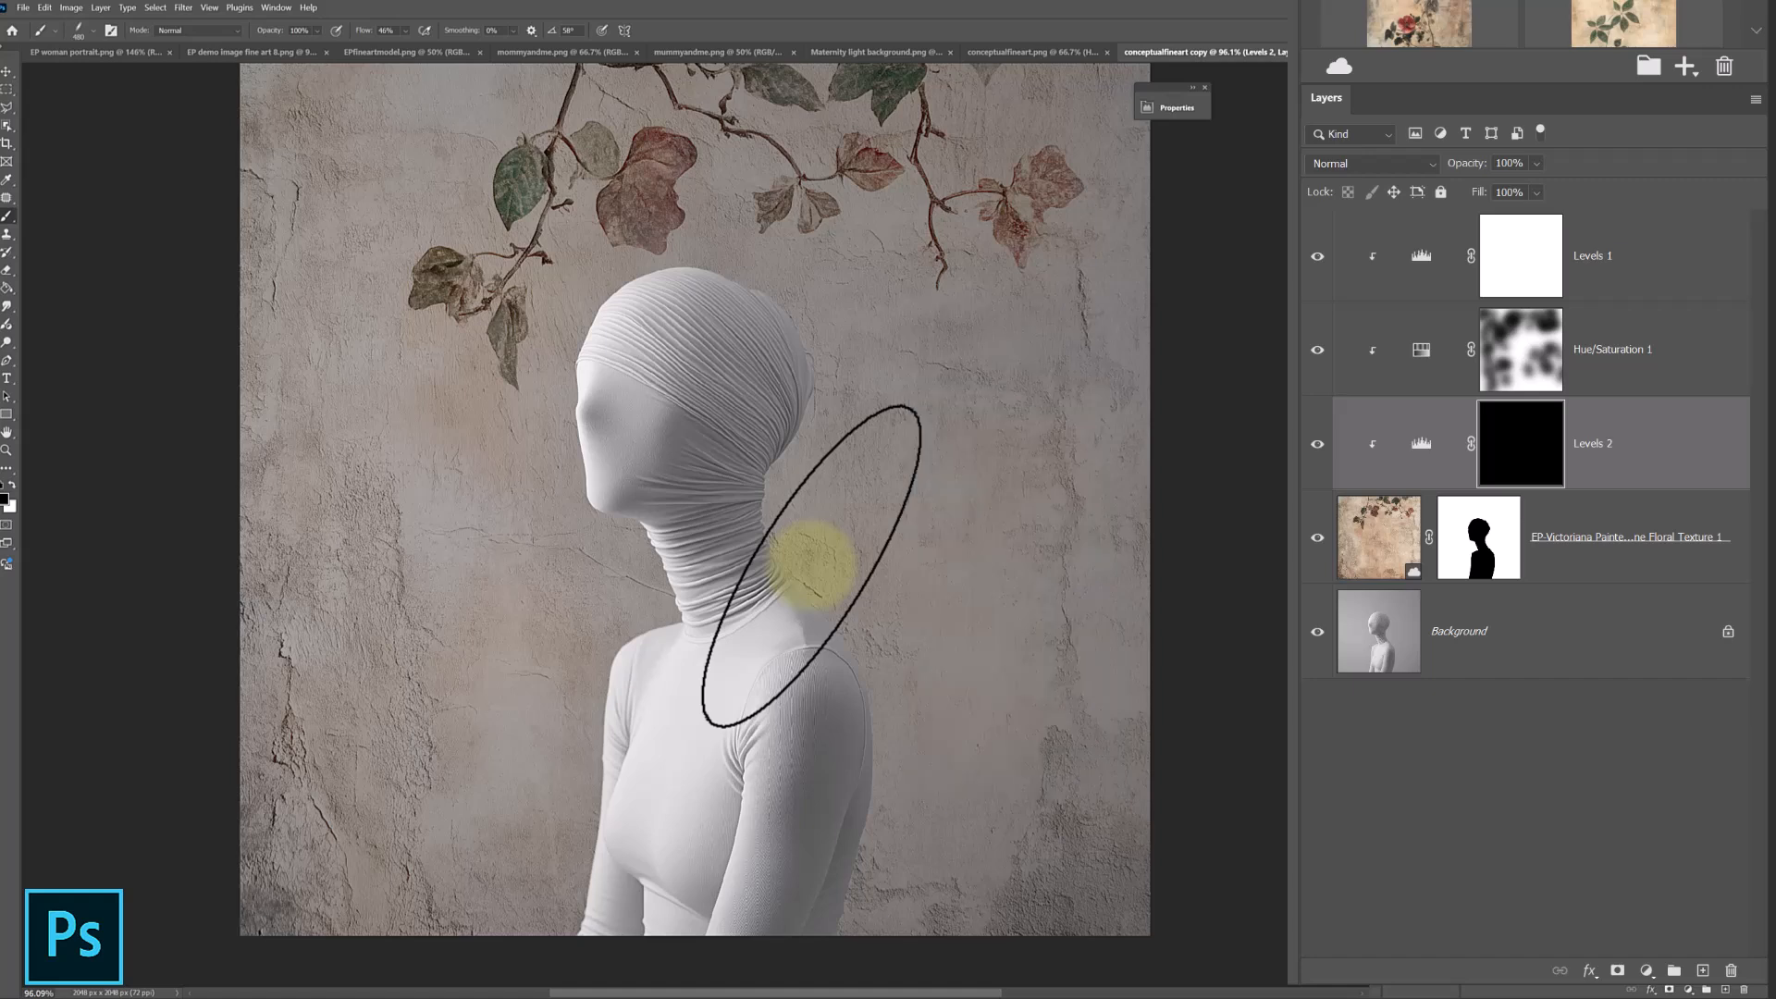
key(])
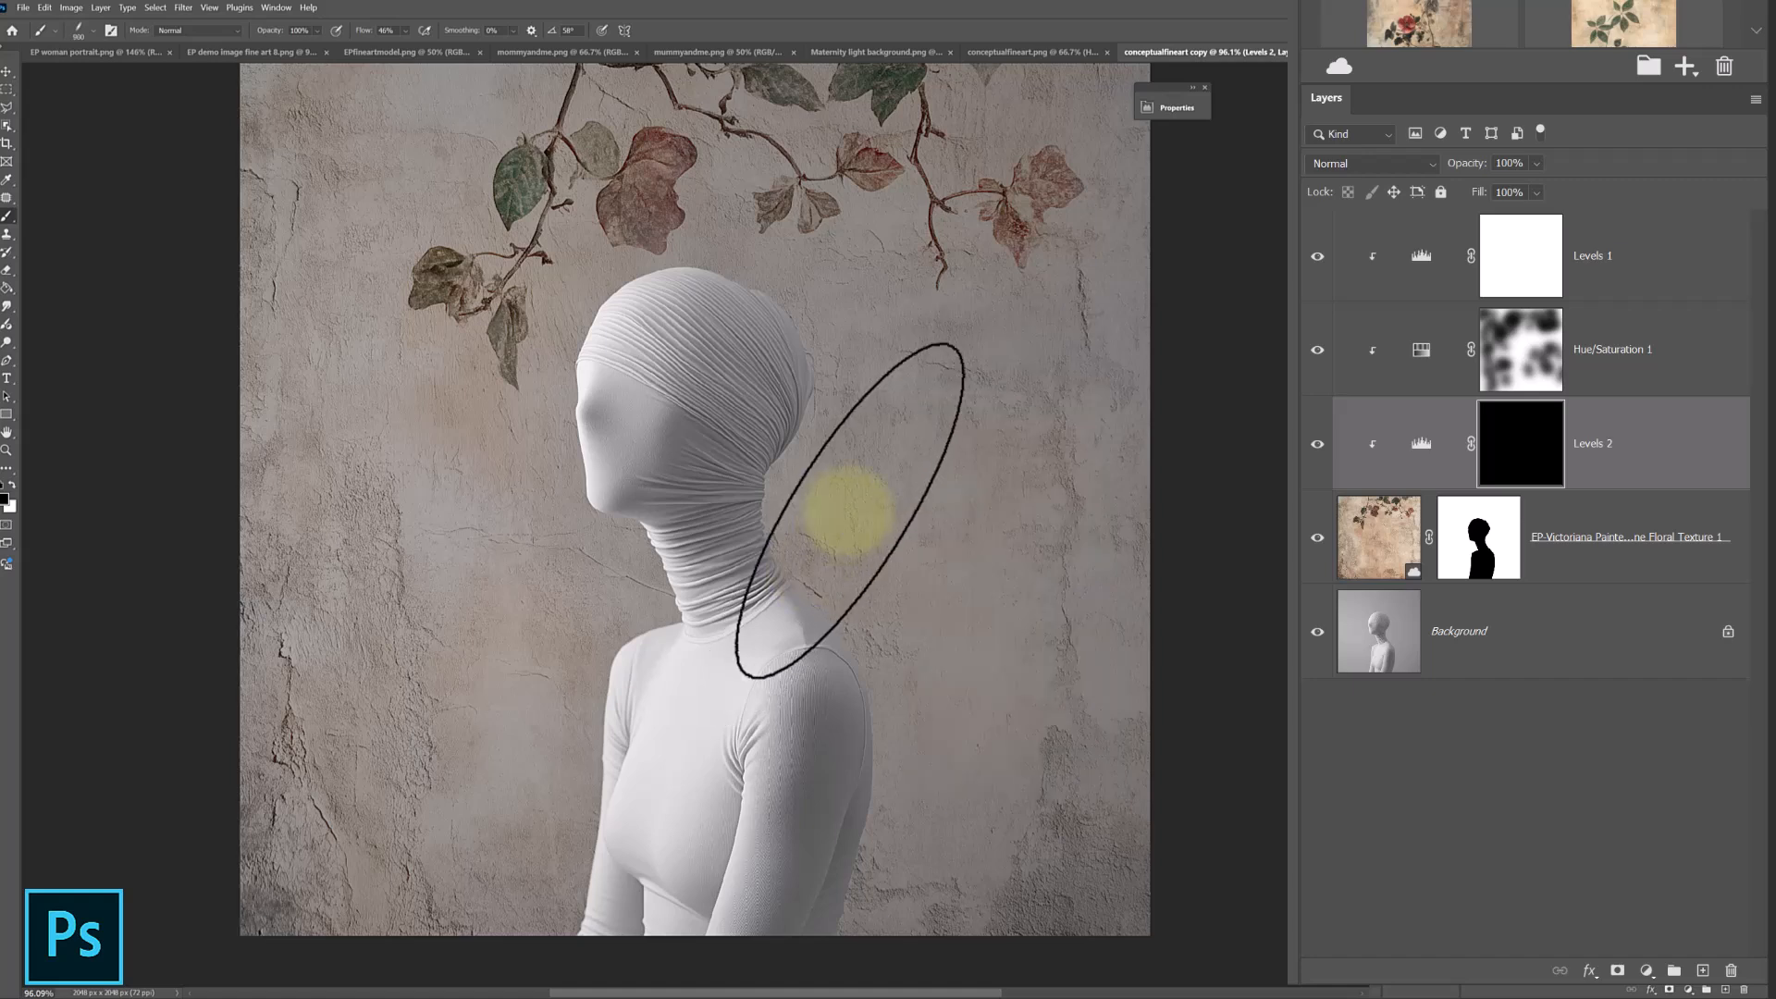
key(bracketright)
right_click(851, 511)
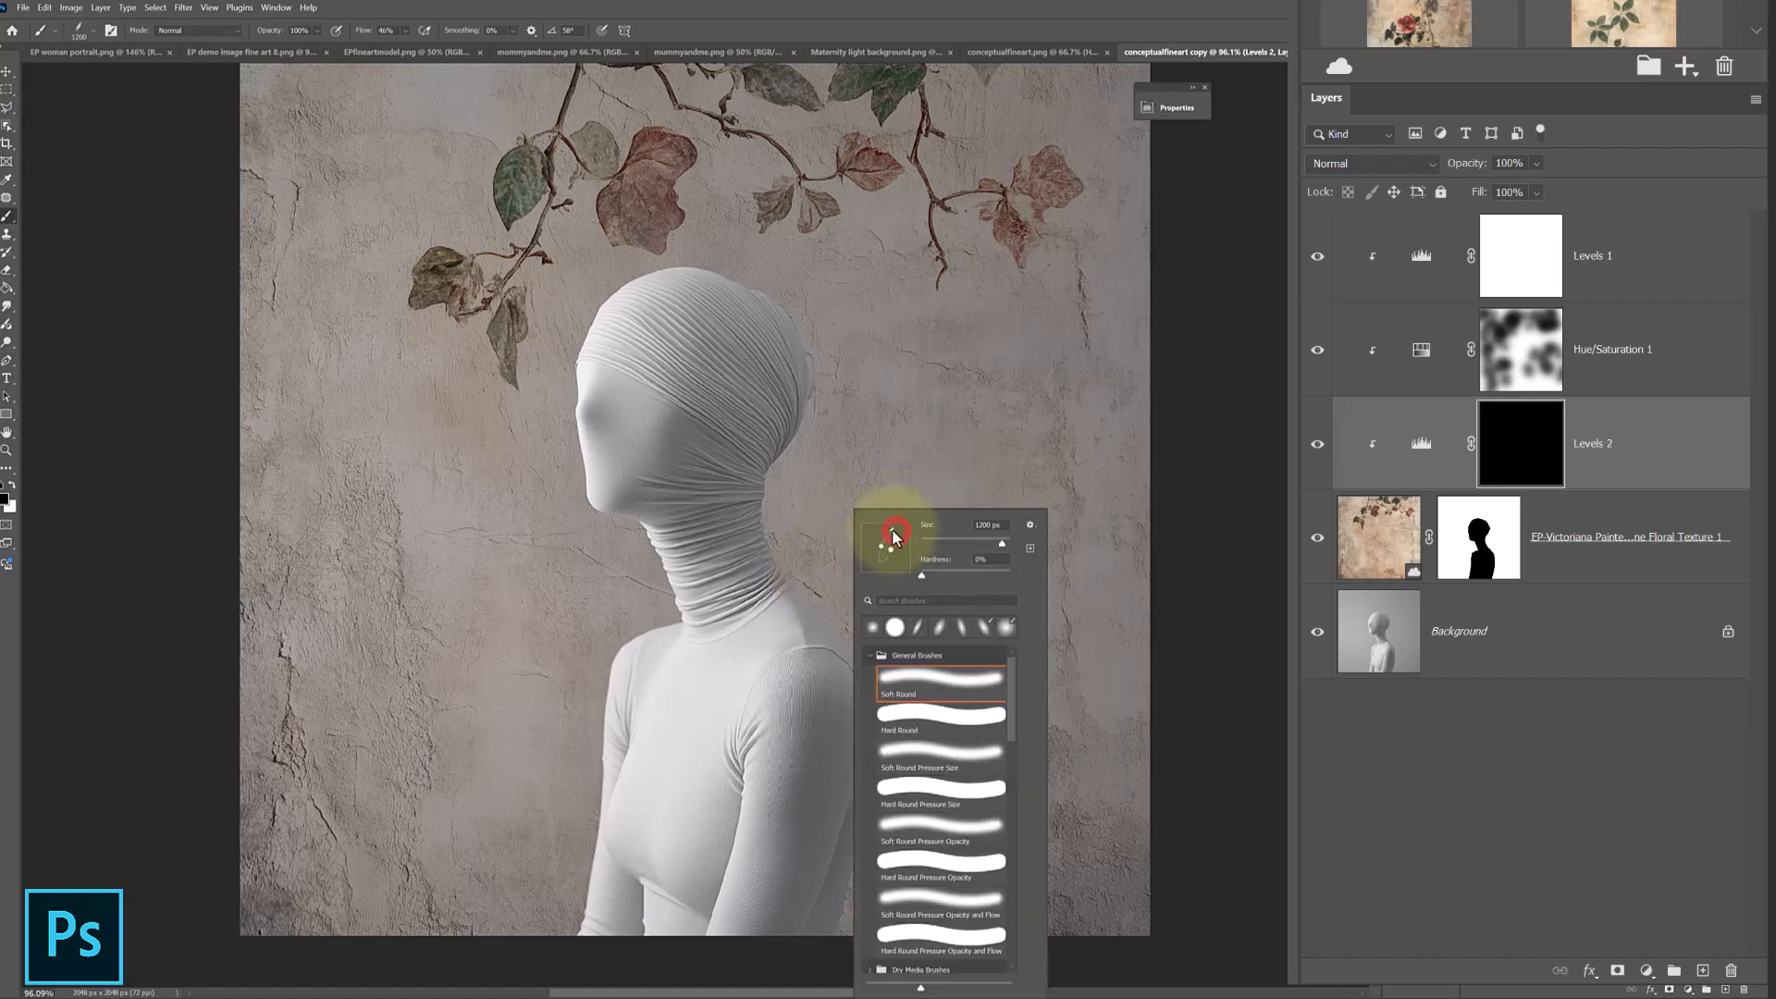
drag(893, 535, 891, 528)
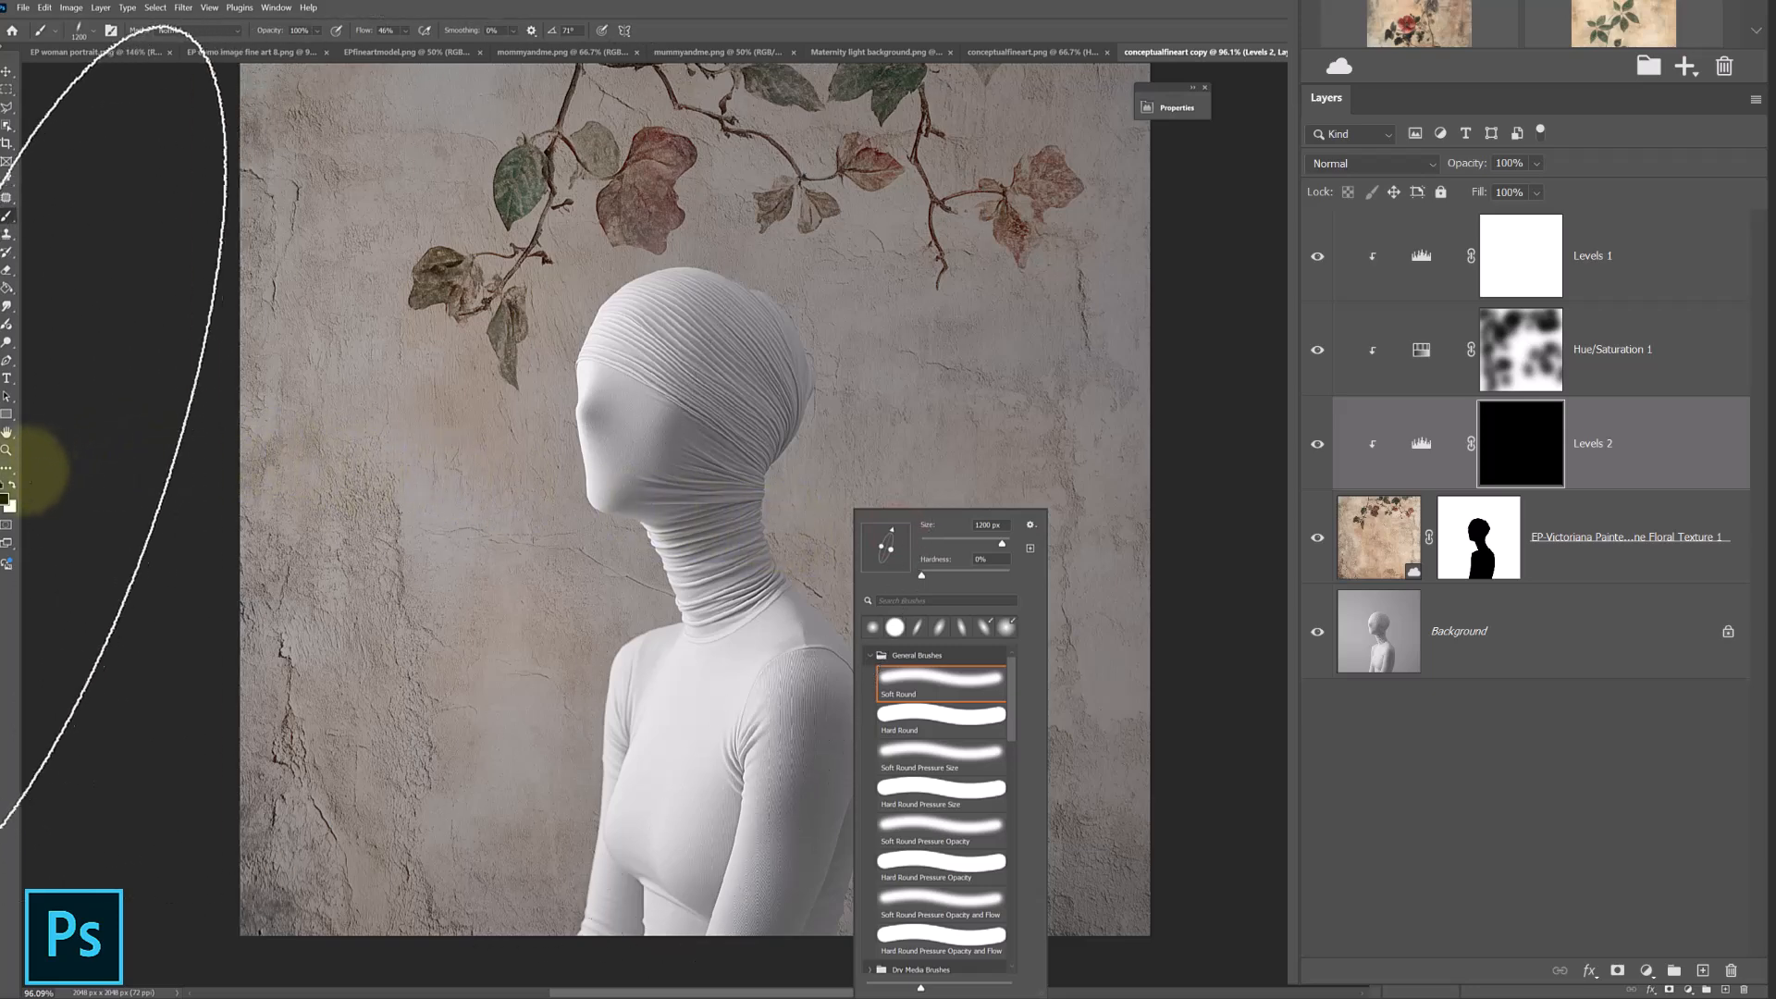
Paint white with the tilted elliptical brush on the Levels 2 mask to start a shadow behind the figure's back.
click(11, 483)
click(788, 661)
mouse_move(791, 726)
mouse_down()
mouse_move(813, 753)
mouse_move(864, 753)
mouse_move(837, 865)
mouse_move(936, 731)
mouse_move(864, 614)
mouse_move(963, 586)
mouse_move(844, 891)
mouse_move(819, 613)
mouse_move(852, 879)
mouse_move(891, 951)
mouse_move(832, 634)
mouse_up()
Set the brush angle to 80° and build up the wall shadow on the Levels 2 mask from the figure's neck down along the back.
right_click(888, 542)
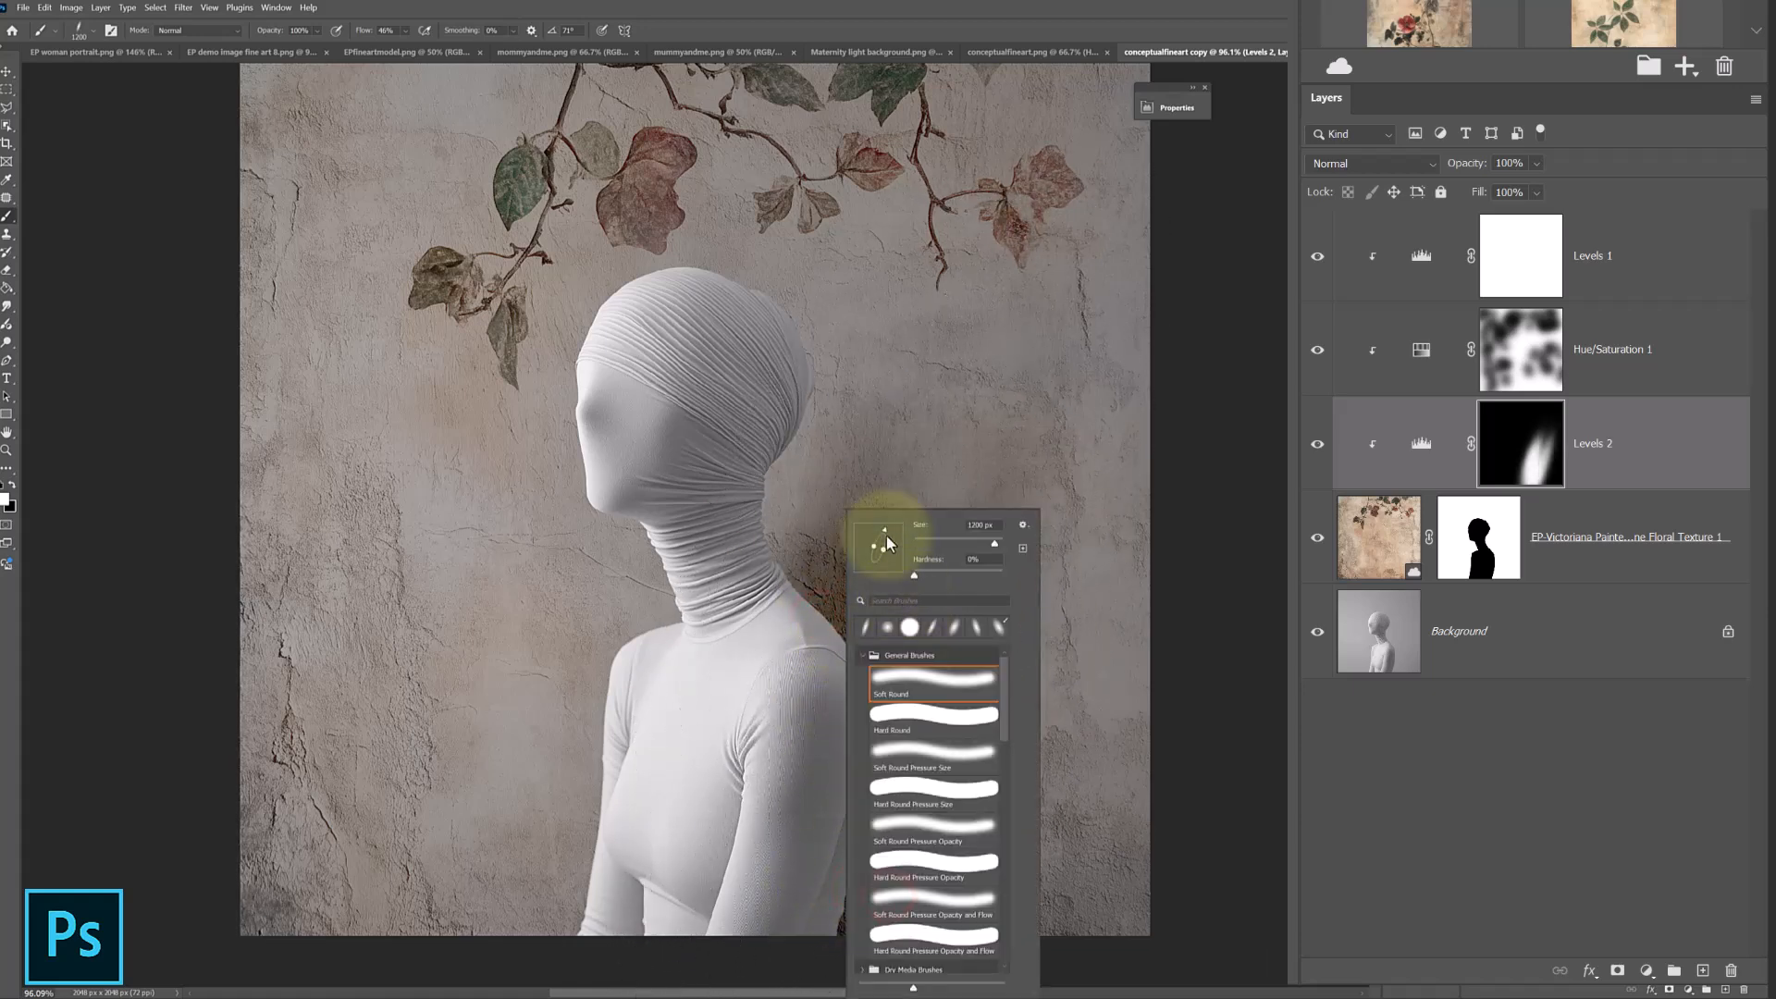
click(883, 529)
click(801, 713)
click(841, 574)
click(854, 880)
click(895, 905)
click(911, 925)
click(797, 584)
click(830, 498)
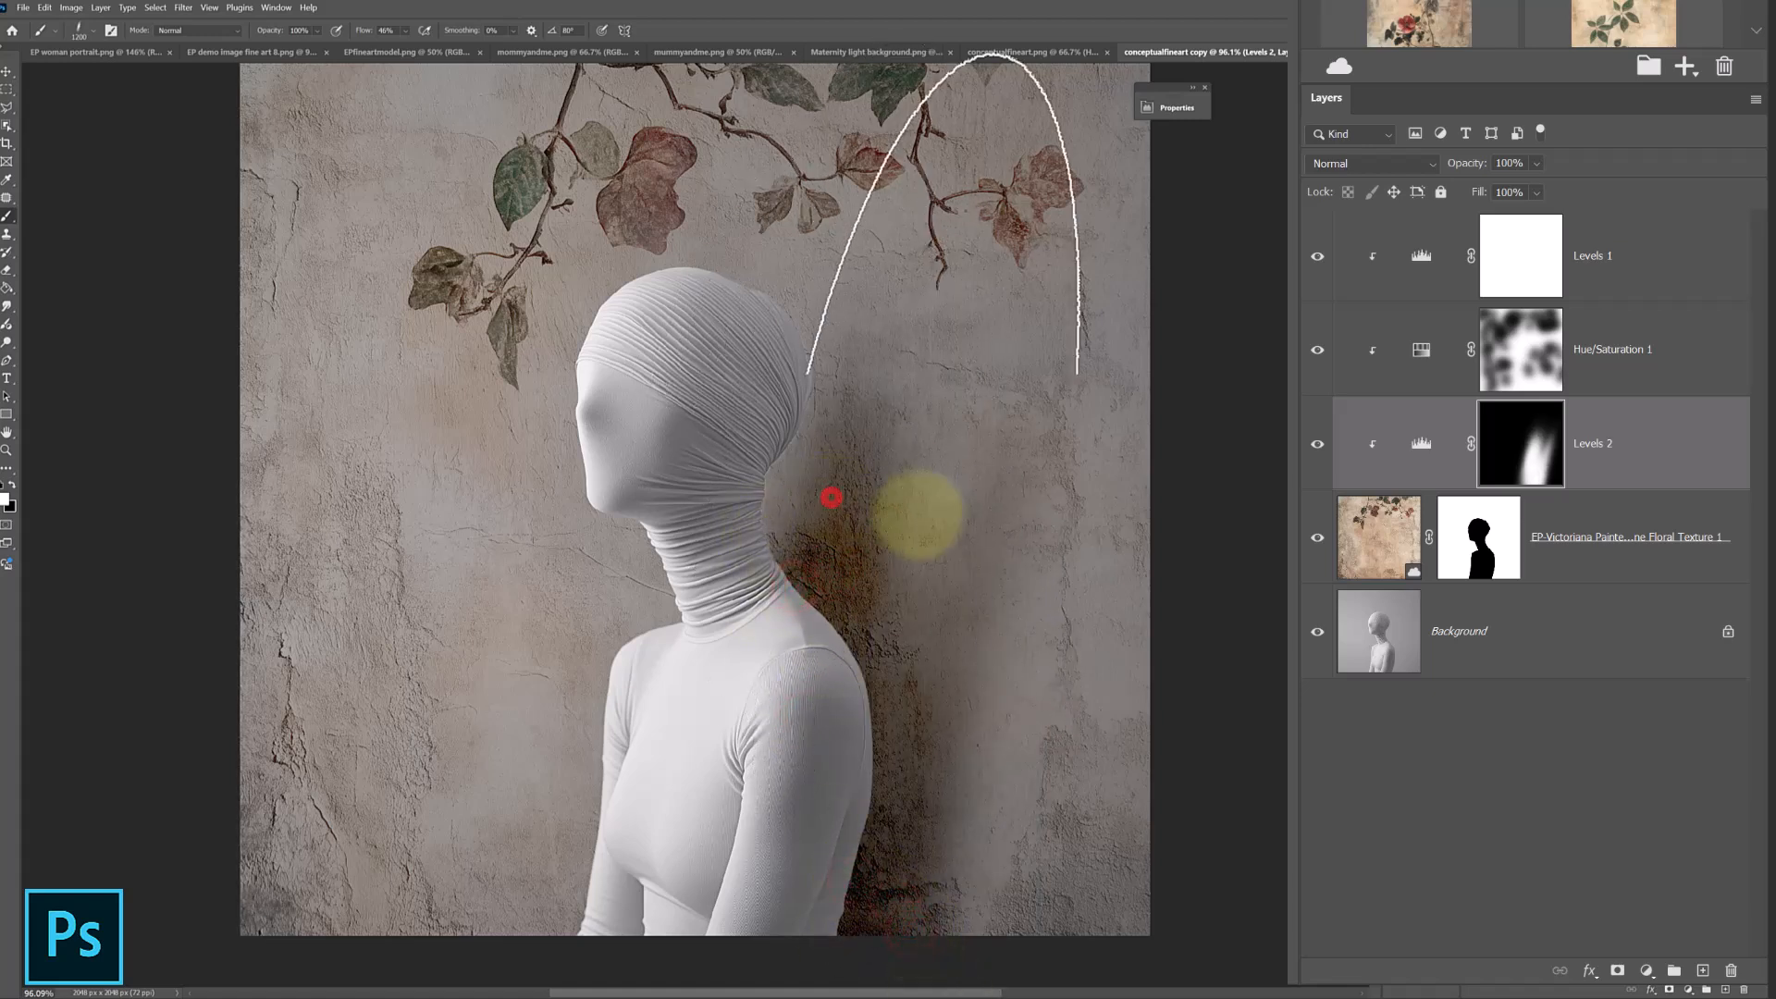
click(913, 519)
Paint white on the Hue/Saturation 1 mask over the wall shadow to desaturate its orange tones.
click(1520, 349)
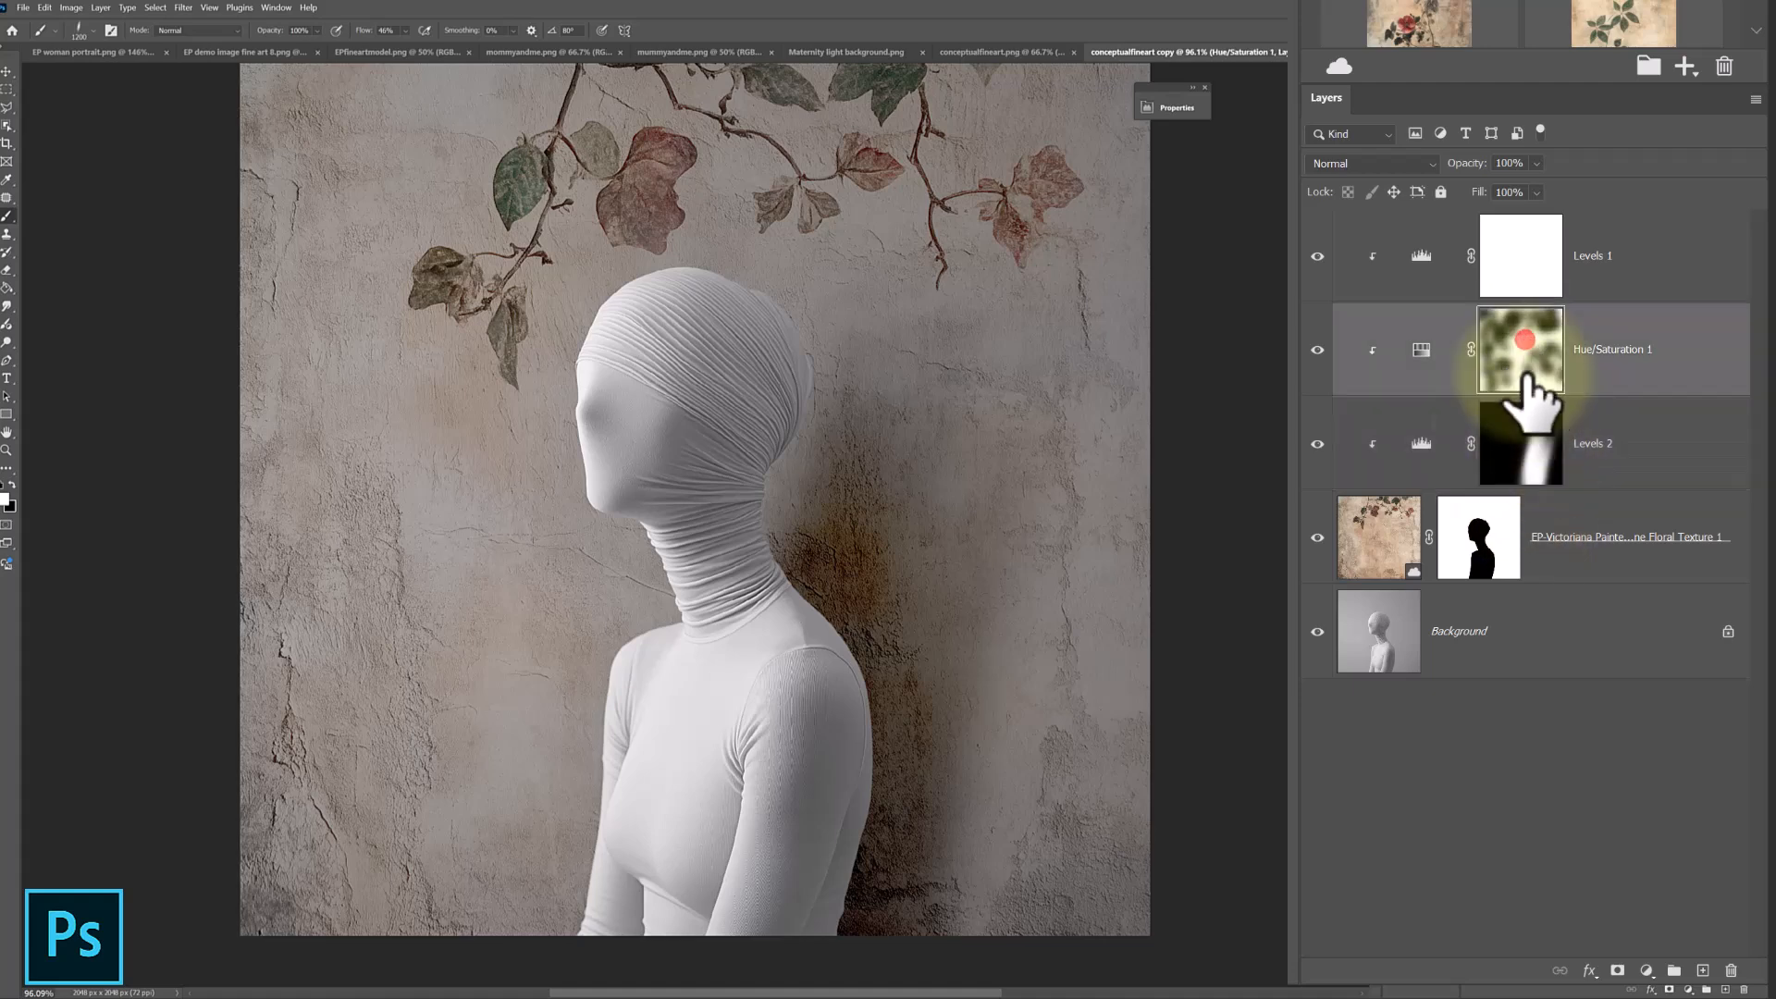
mouse_move(805, 553)
mouse_down()
mouse_move(913, 800)
mouse_move(1018, 950)
mouse_up()
drag(758, 611, 1040, 947)
drag(778, 578, 1006, 929)
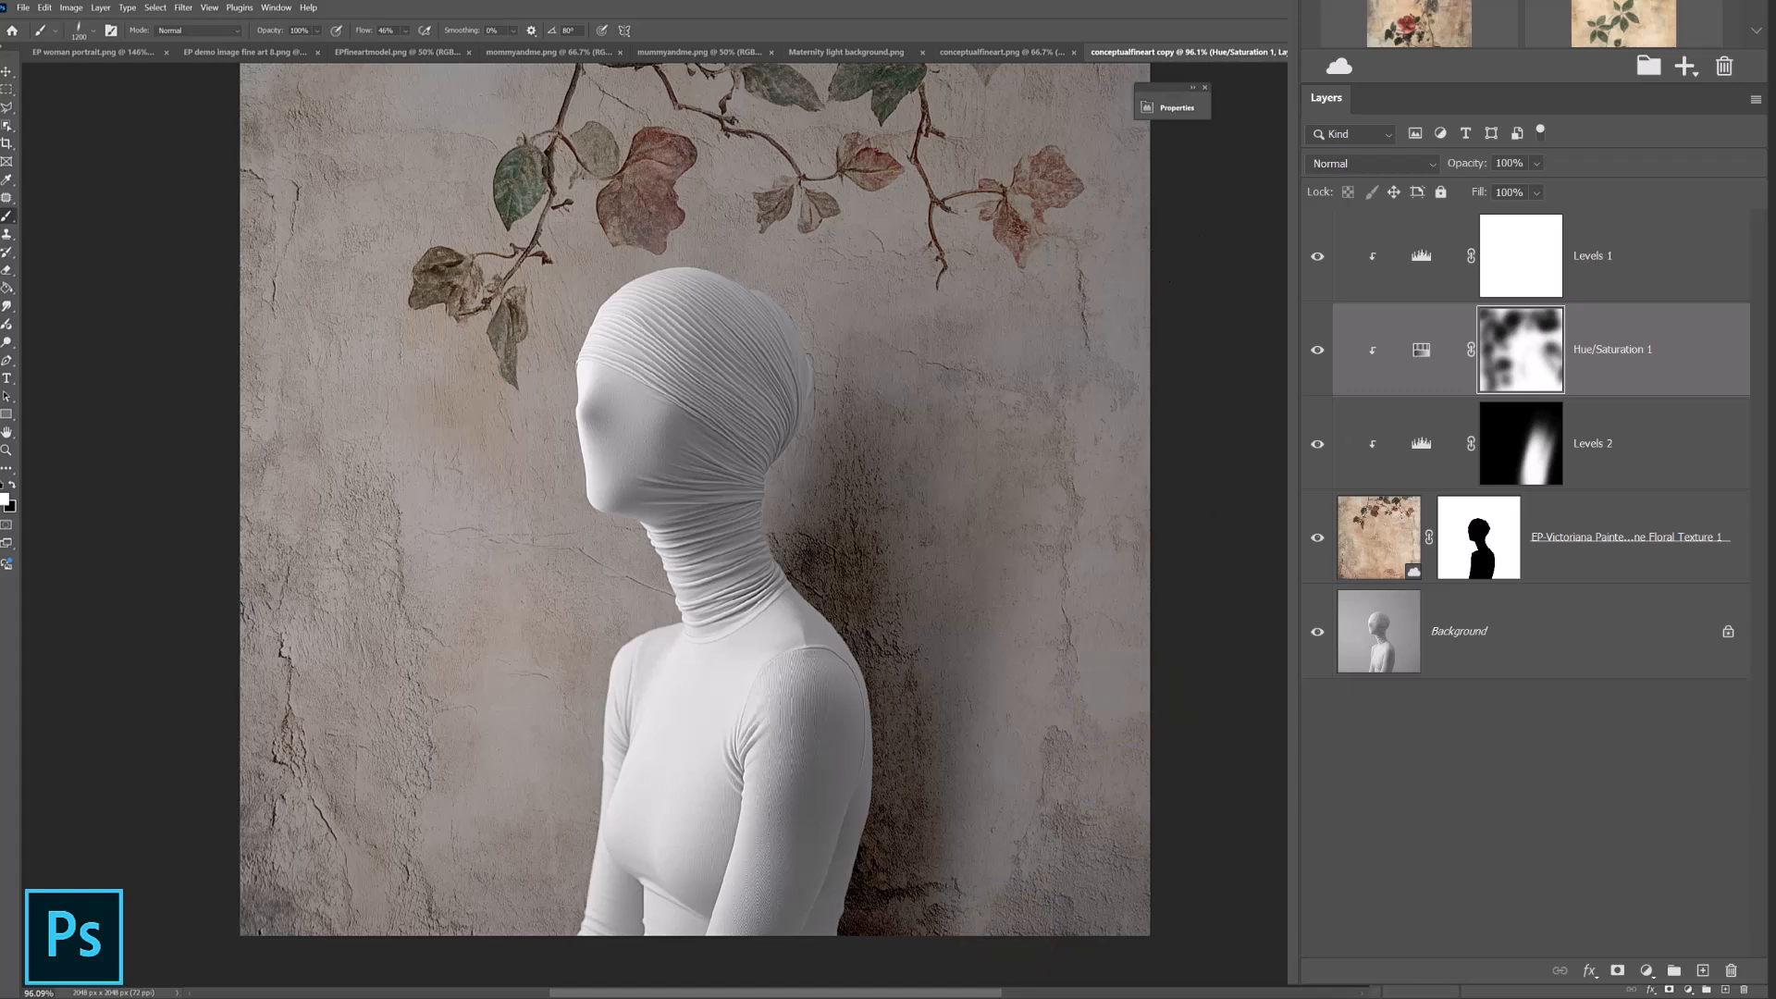
Reset to the 1200 px soft round brush and paint white on the Levels 2 mask along the wall's right and lower edges.
click(1489, 454)
alt+click(914, 545)
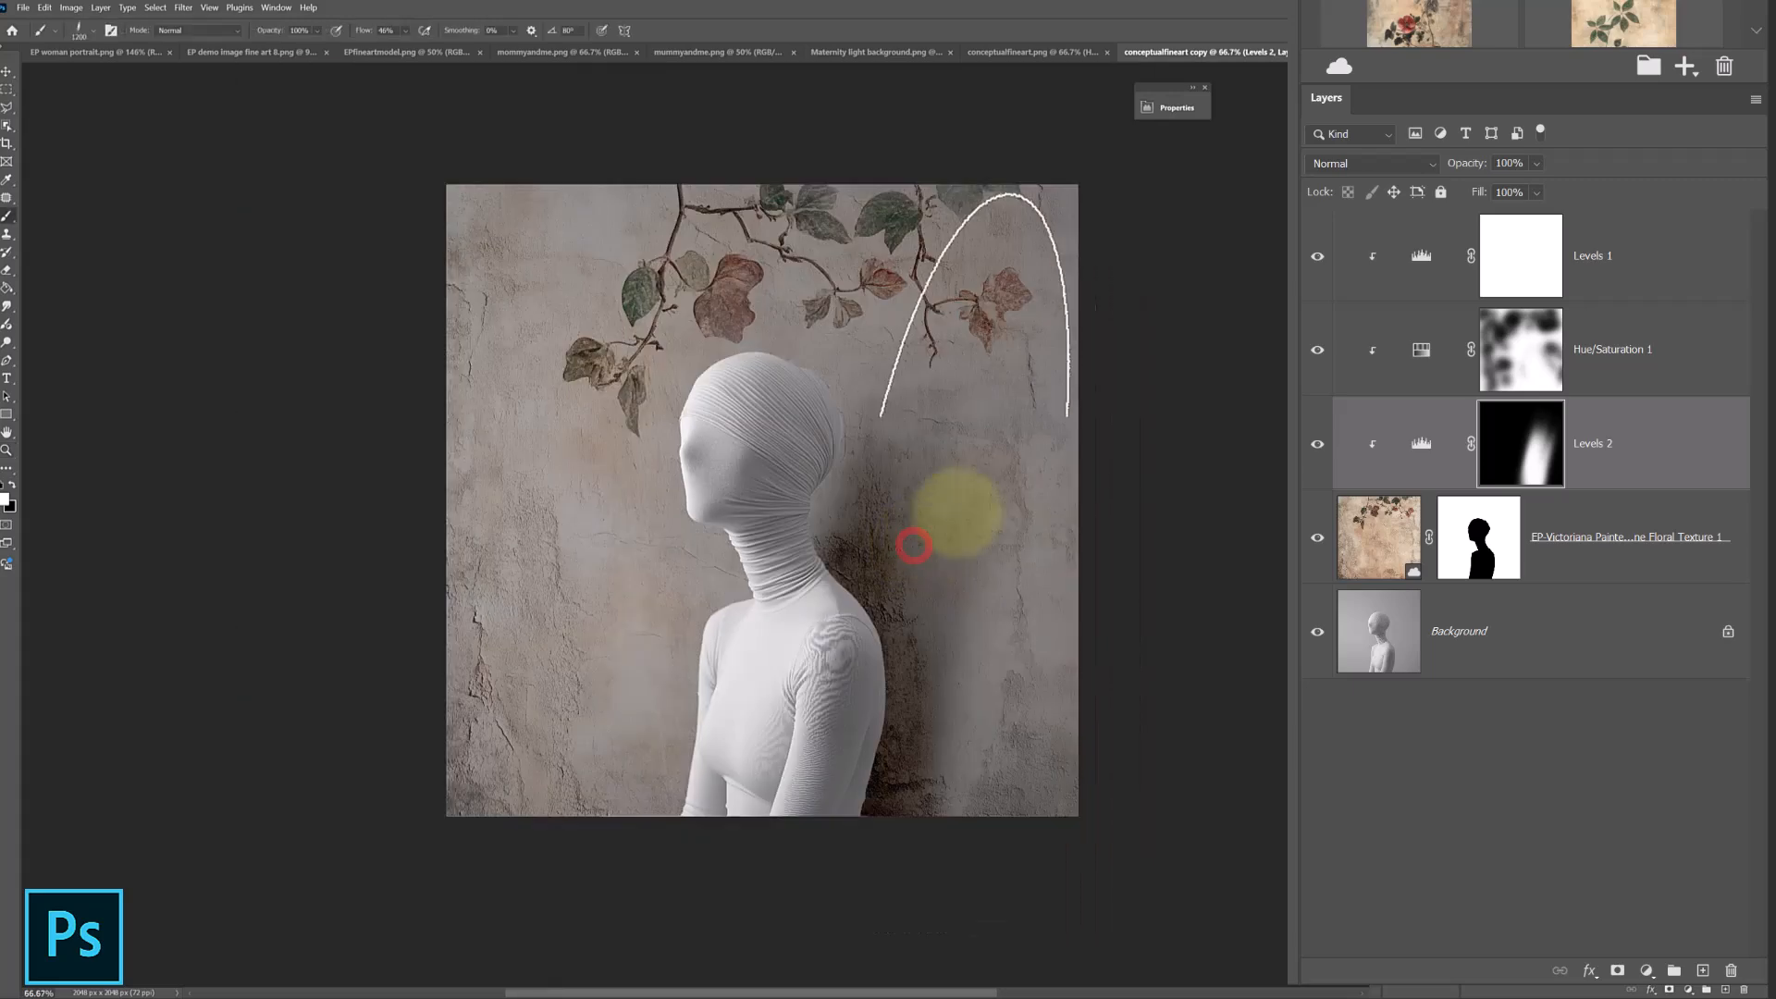
right_click(868, 477)
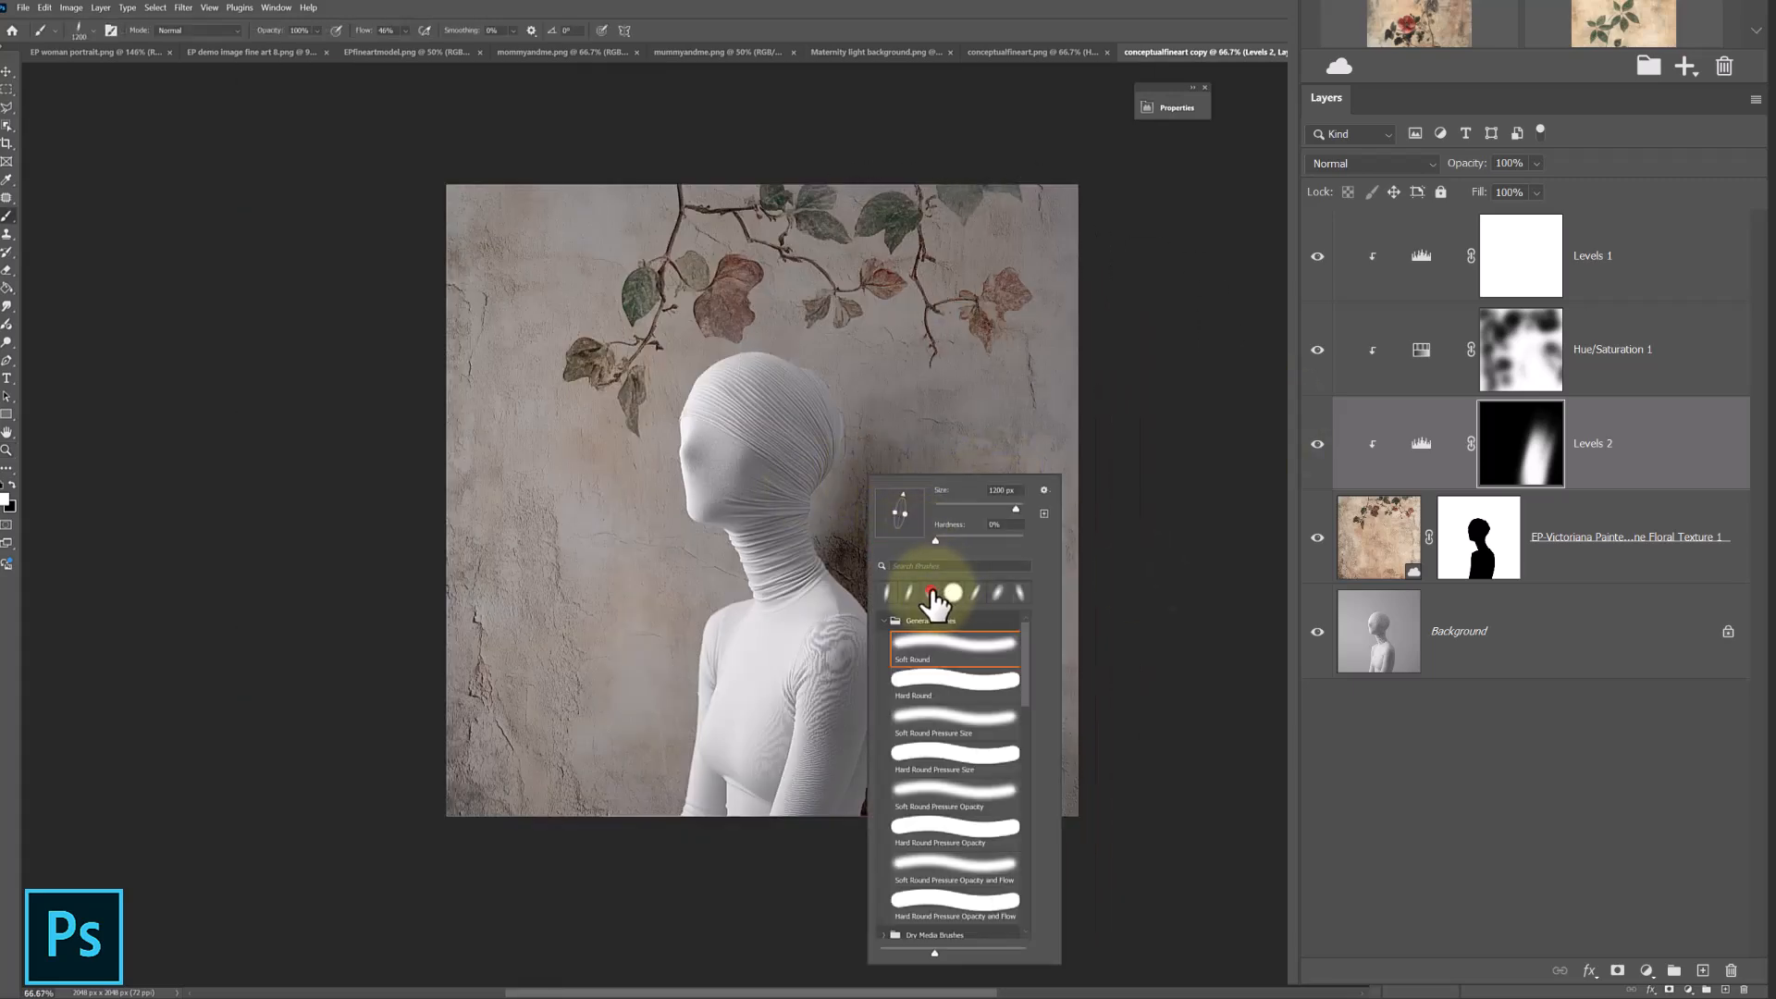
click(1518, 450)
click(1095, 221)
click(1169, 567)
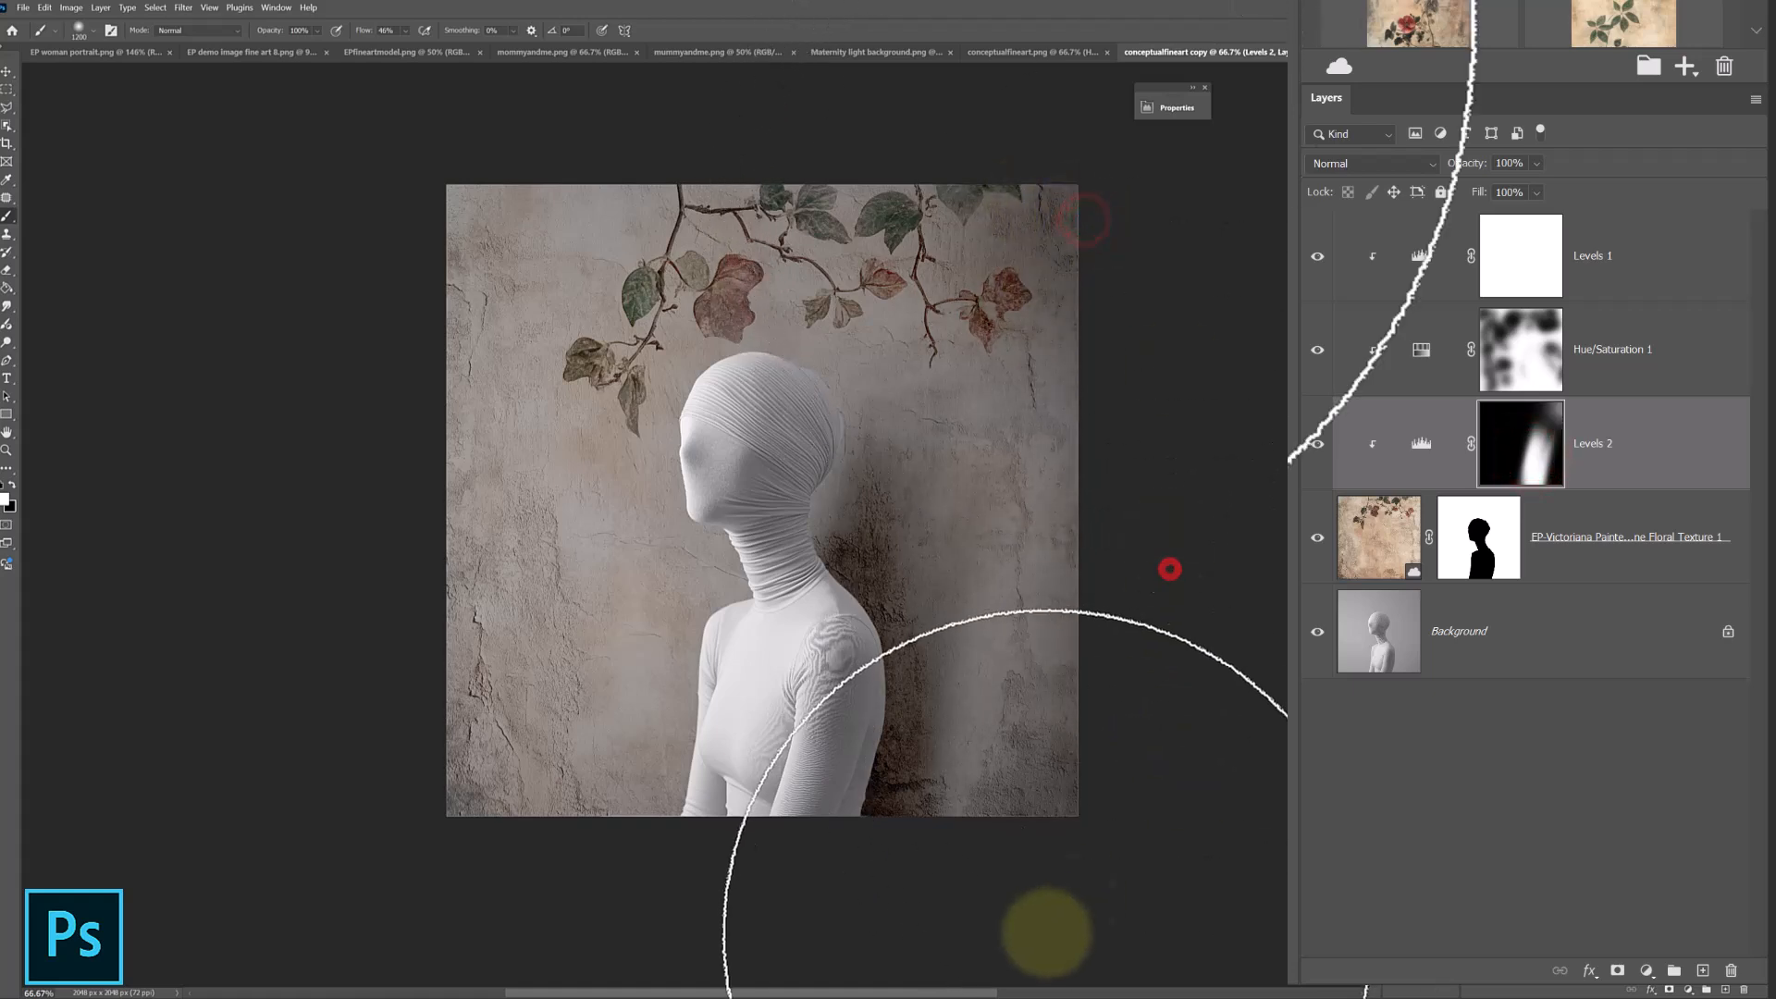
click(1142, 730)
click(852, 761)
click(630, 833)
click(459, 852)
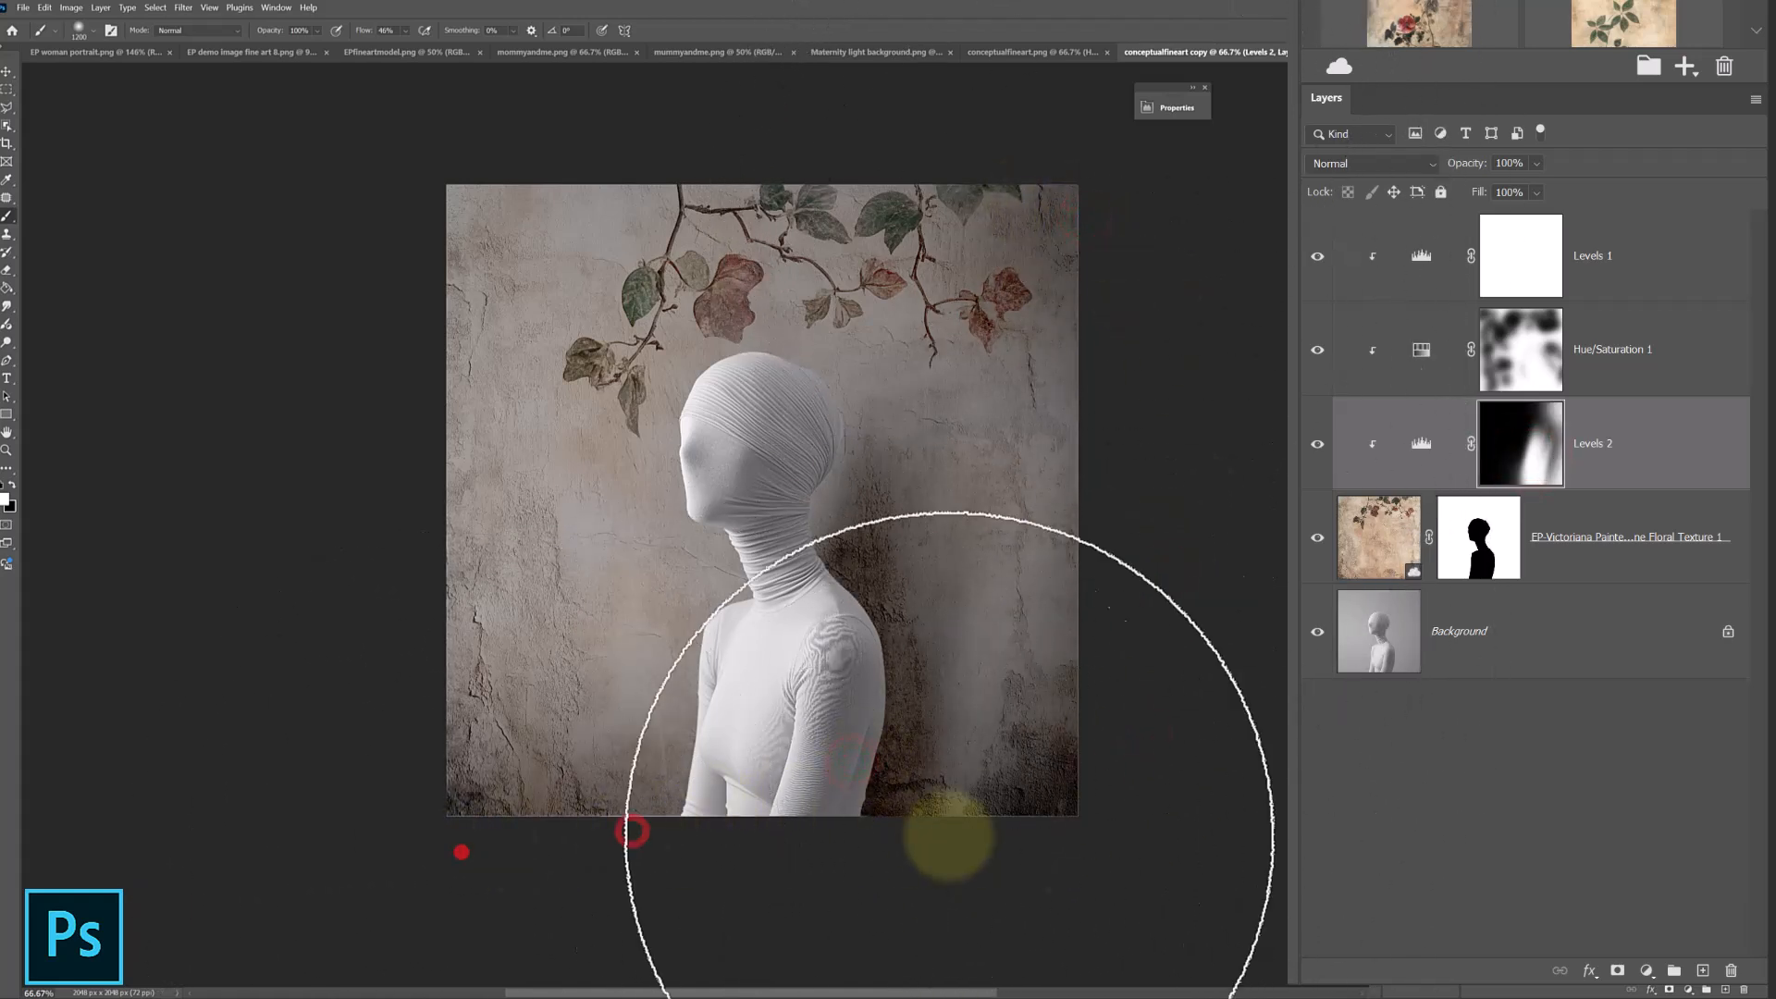
Extend the dark vignette by painting white on the Levels 2 mask across the wall's upper edge, upper-left corner and right side.
click(1013, 734)
click(986, 178)
click(852, 139)
click(466, 209)
click(1147, 463)
click(1104, 677)
key(z)
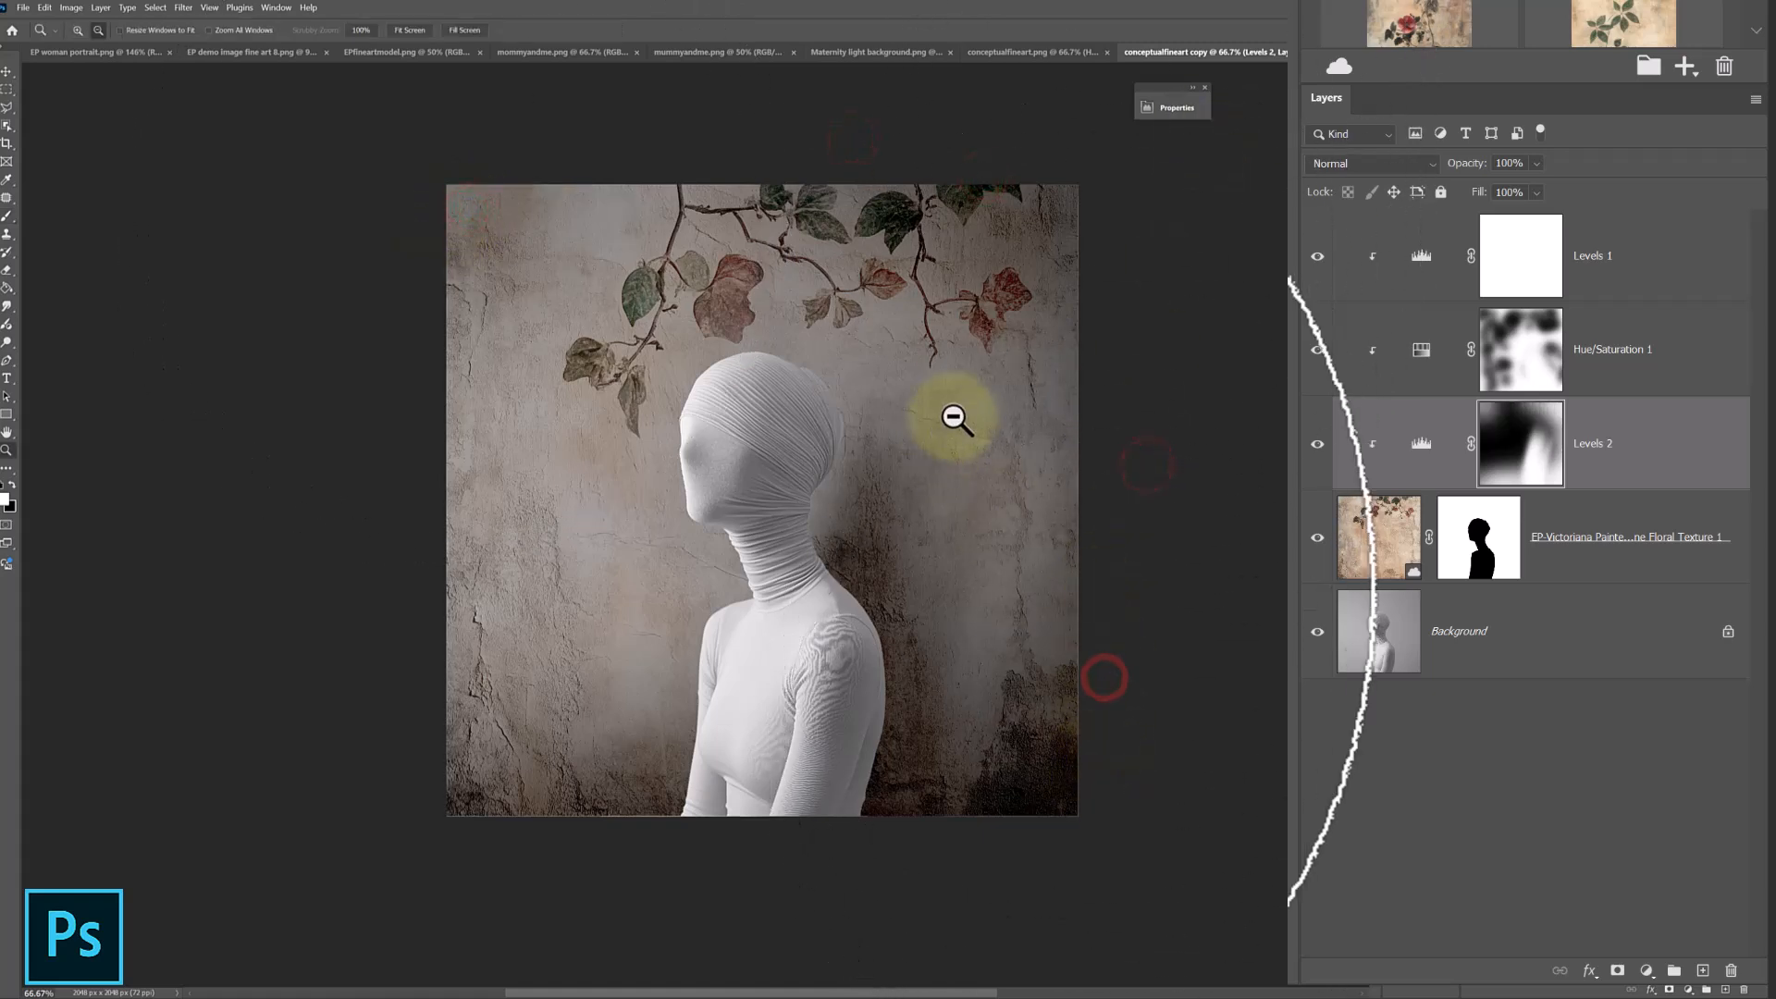
click(409, 29)
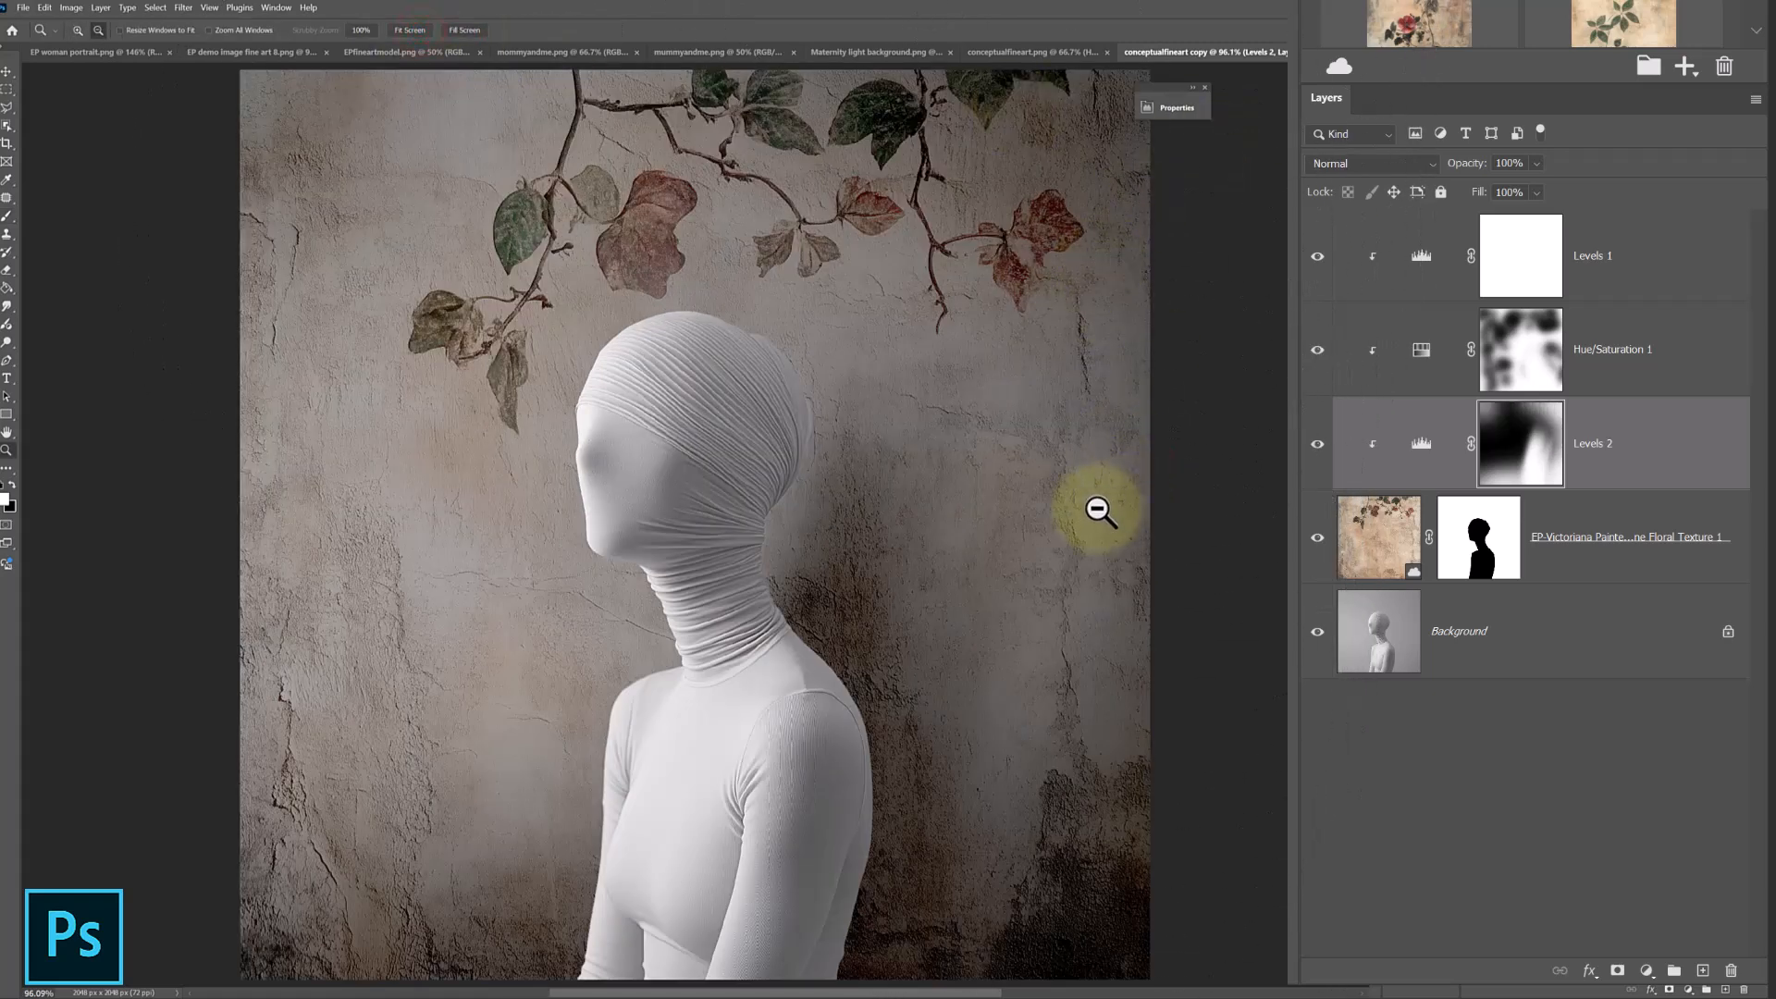
scroll(1099, 503, down, 1)
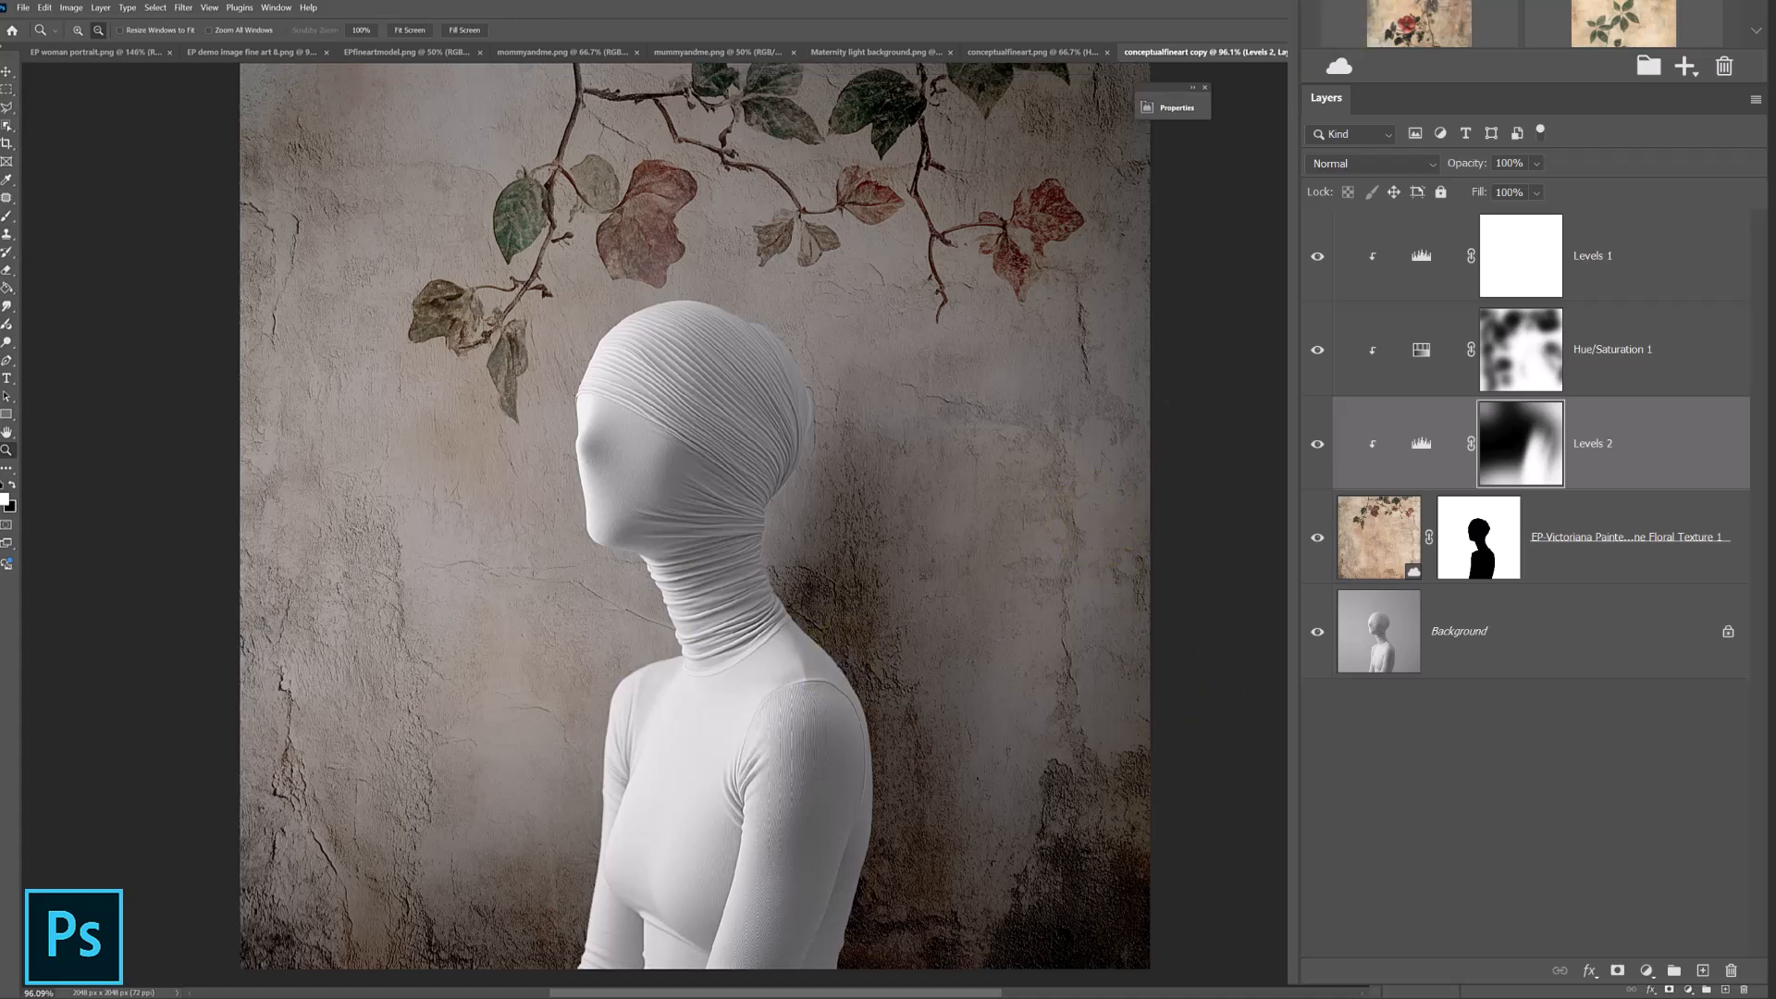
Hide the three adjustment layers, restore them one by one, and toggle the texture layer to compare each contribution.
click(1390, 538)
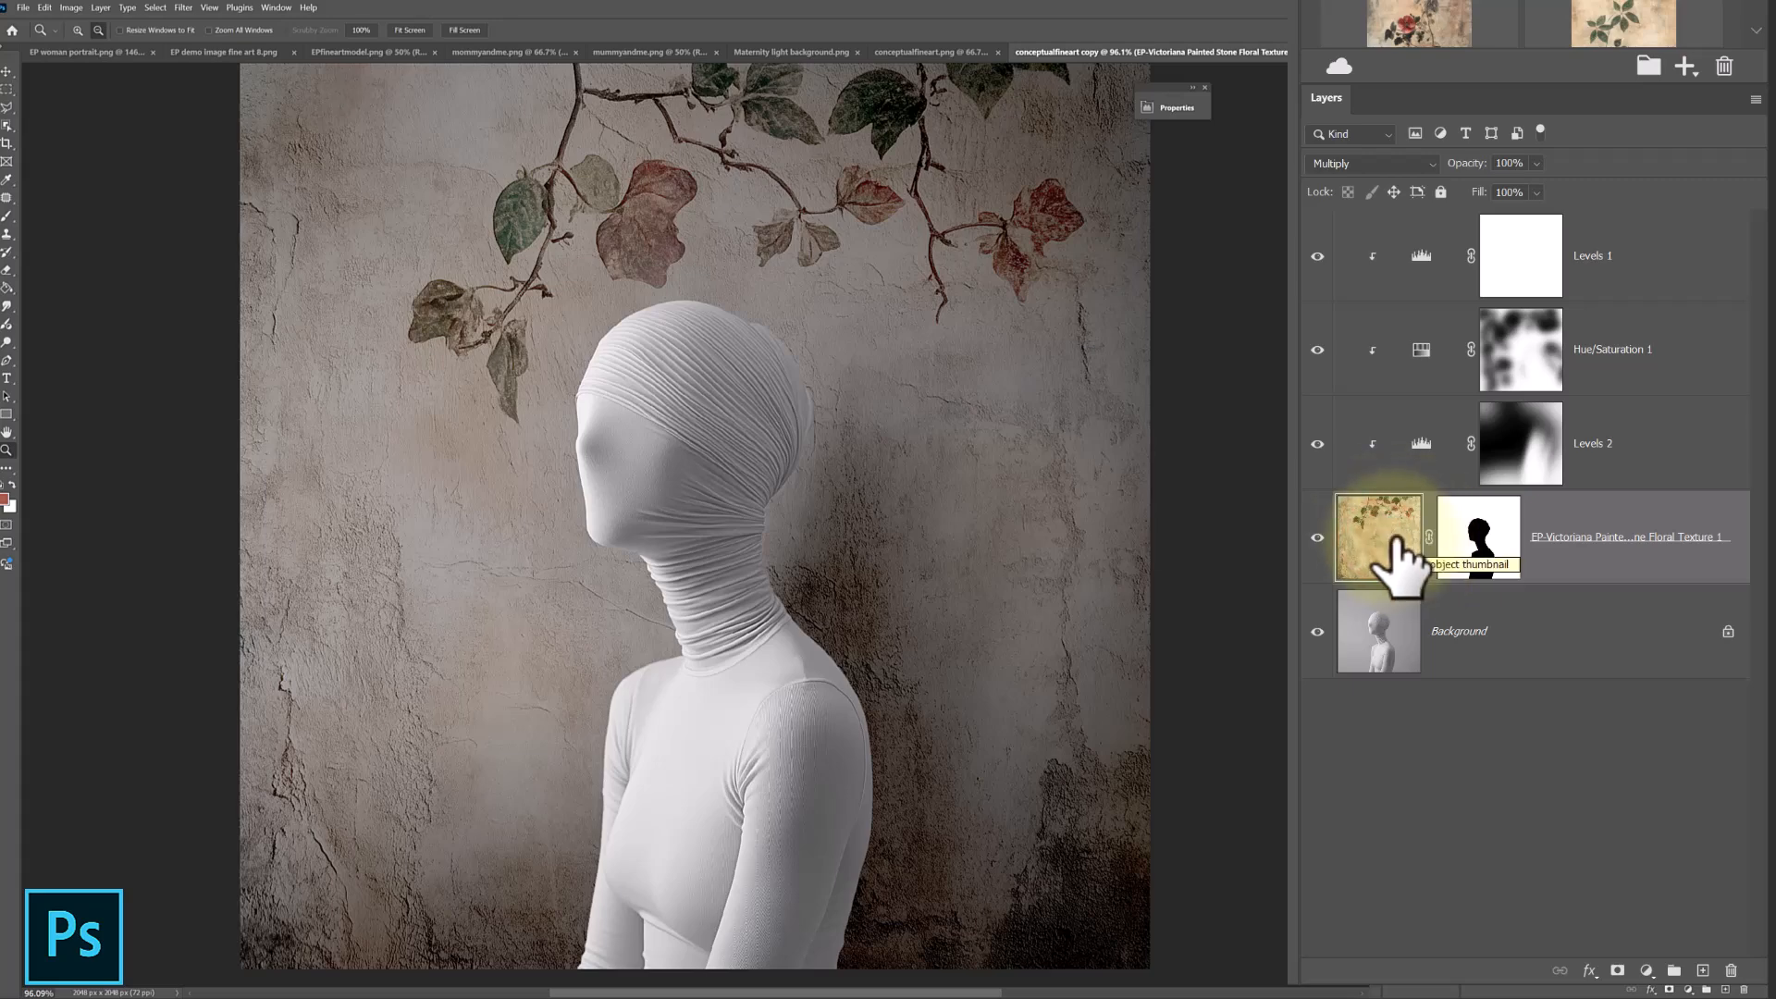
click(1662, 469)
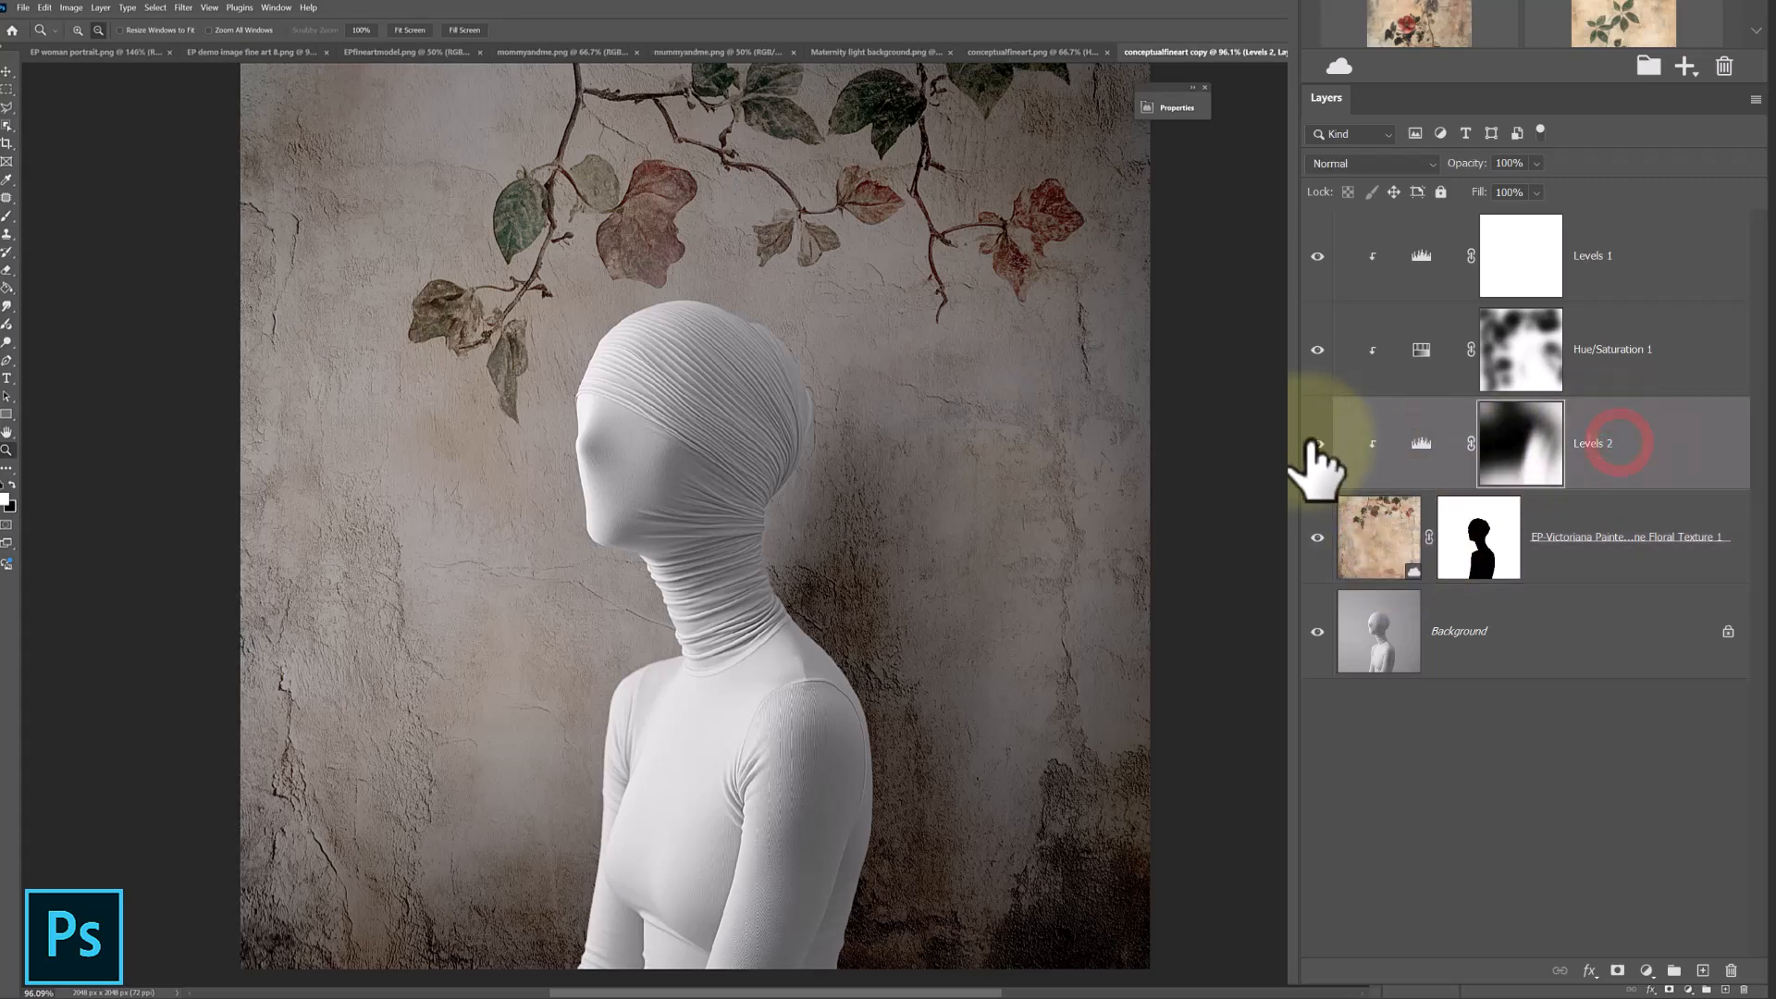
drag(1312, 423, 1309, 291)
click(1581, 270)
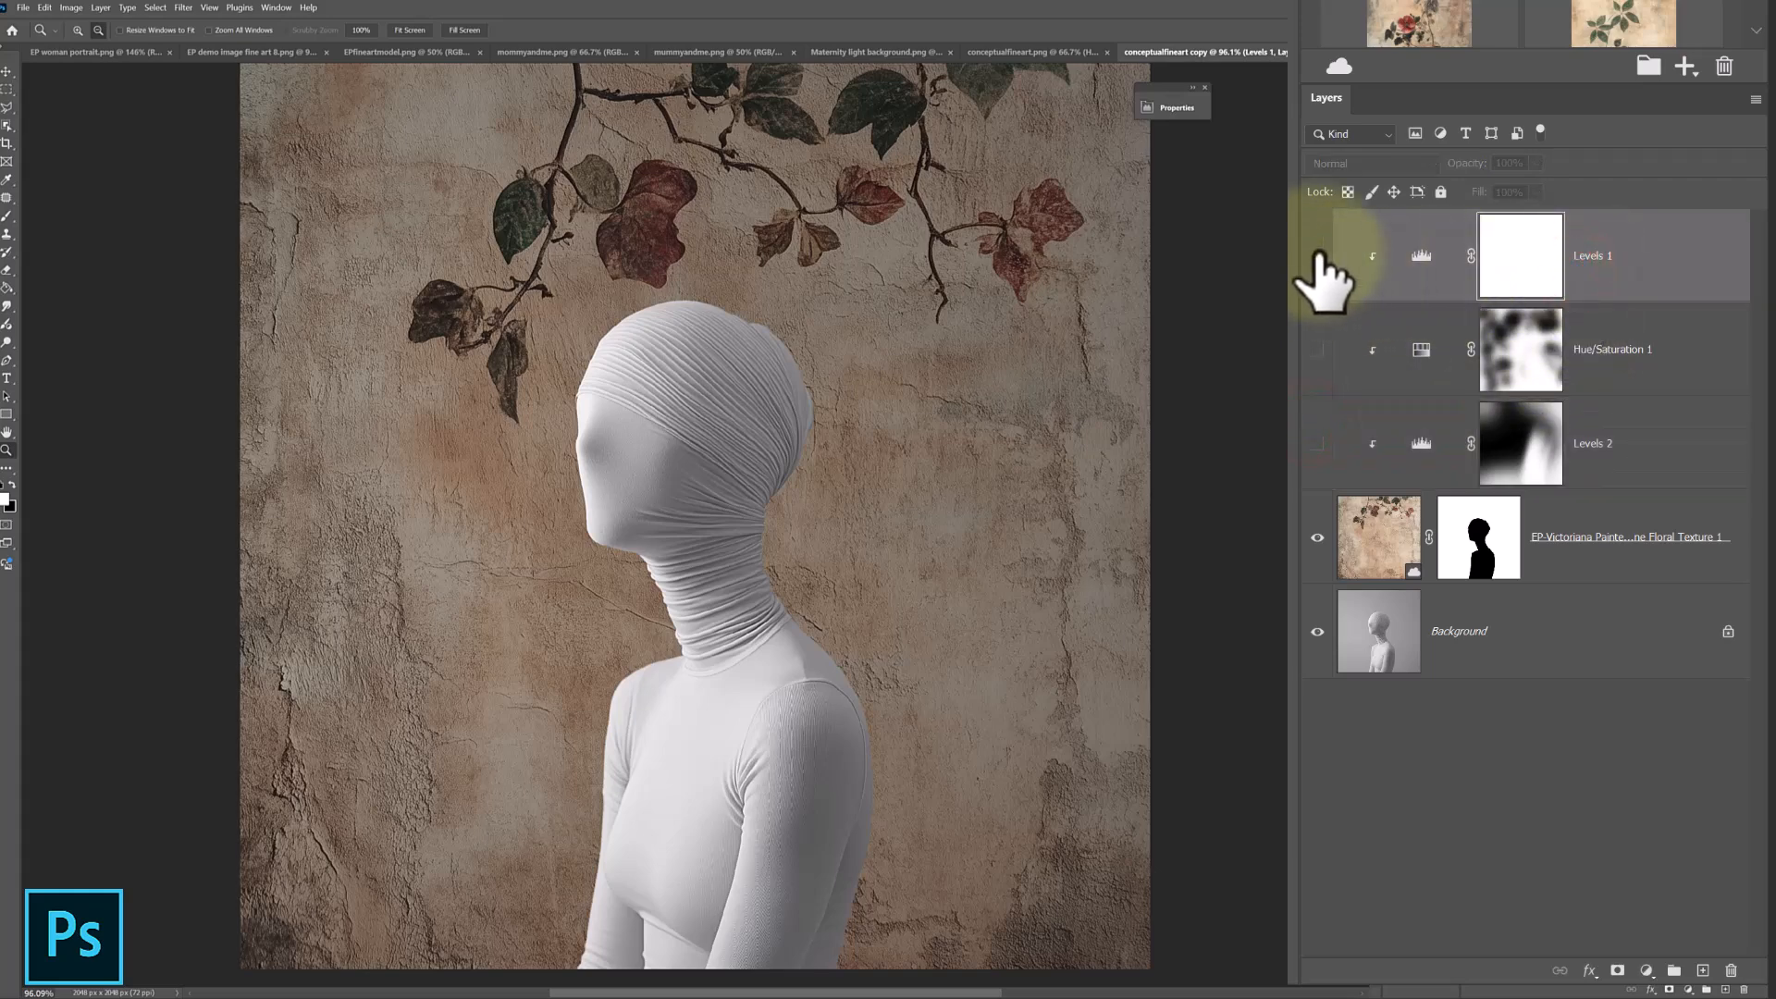
click(1317, 256)
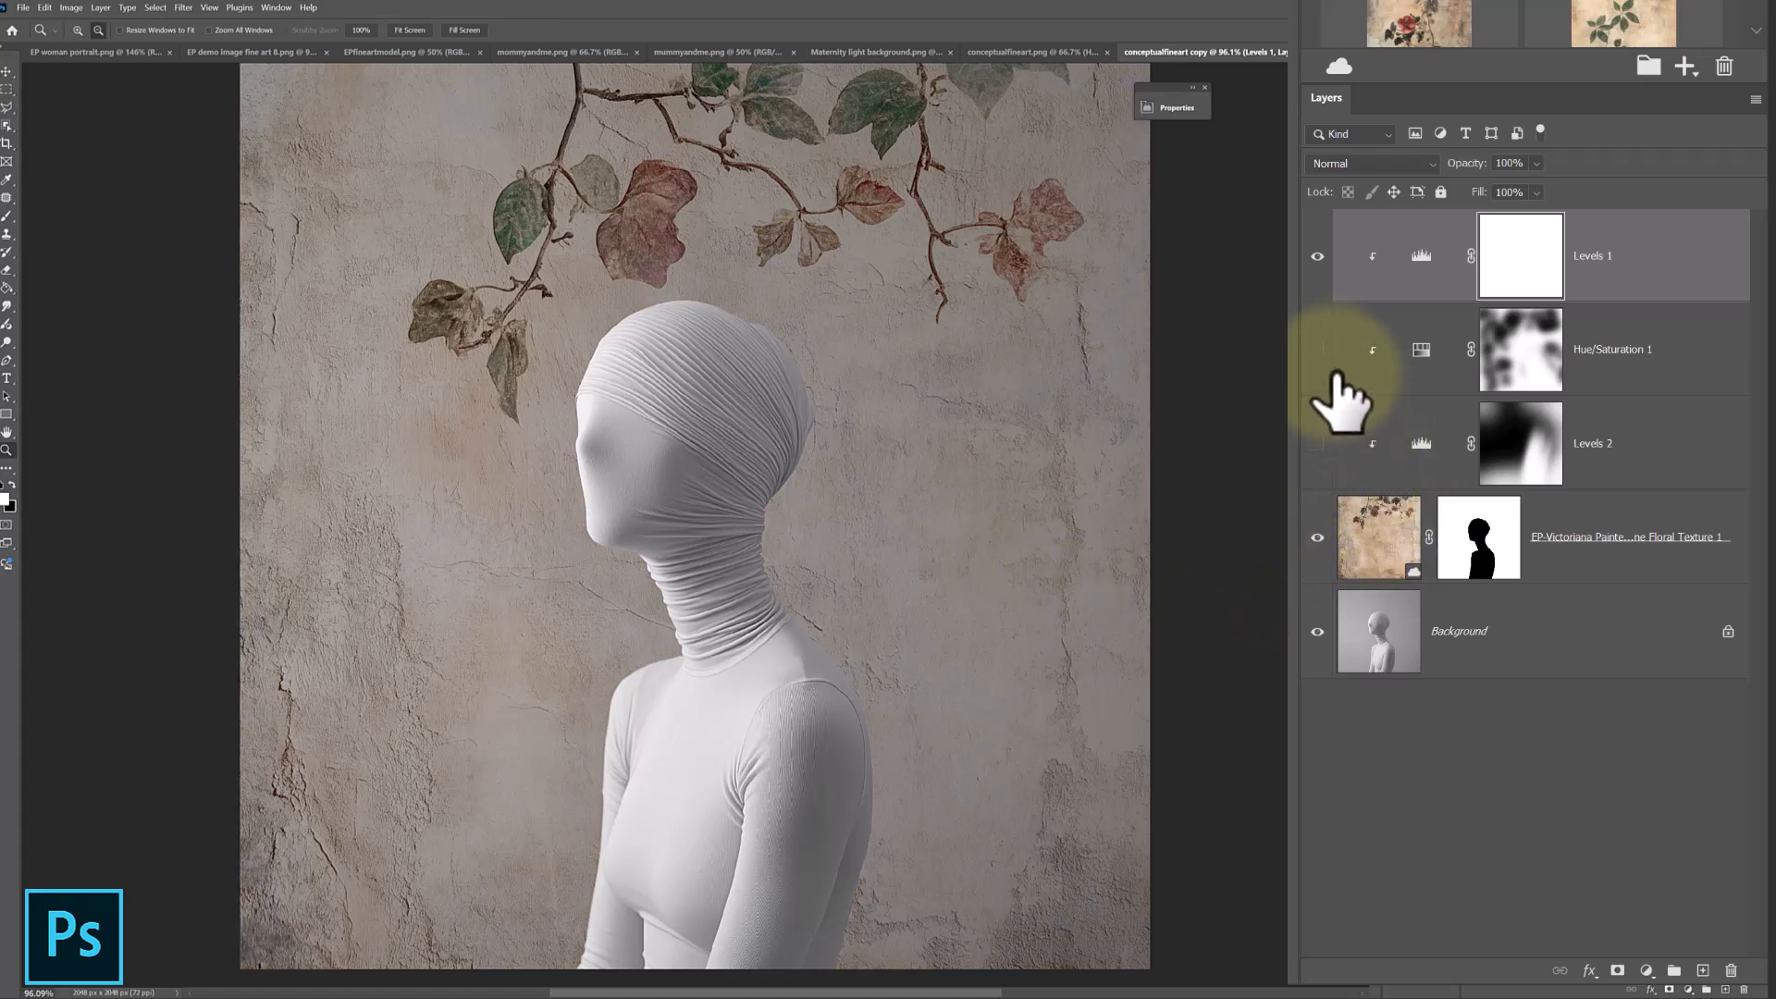
click(1317, 350)
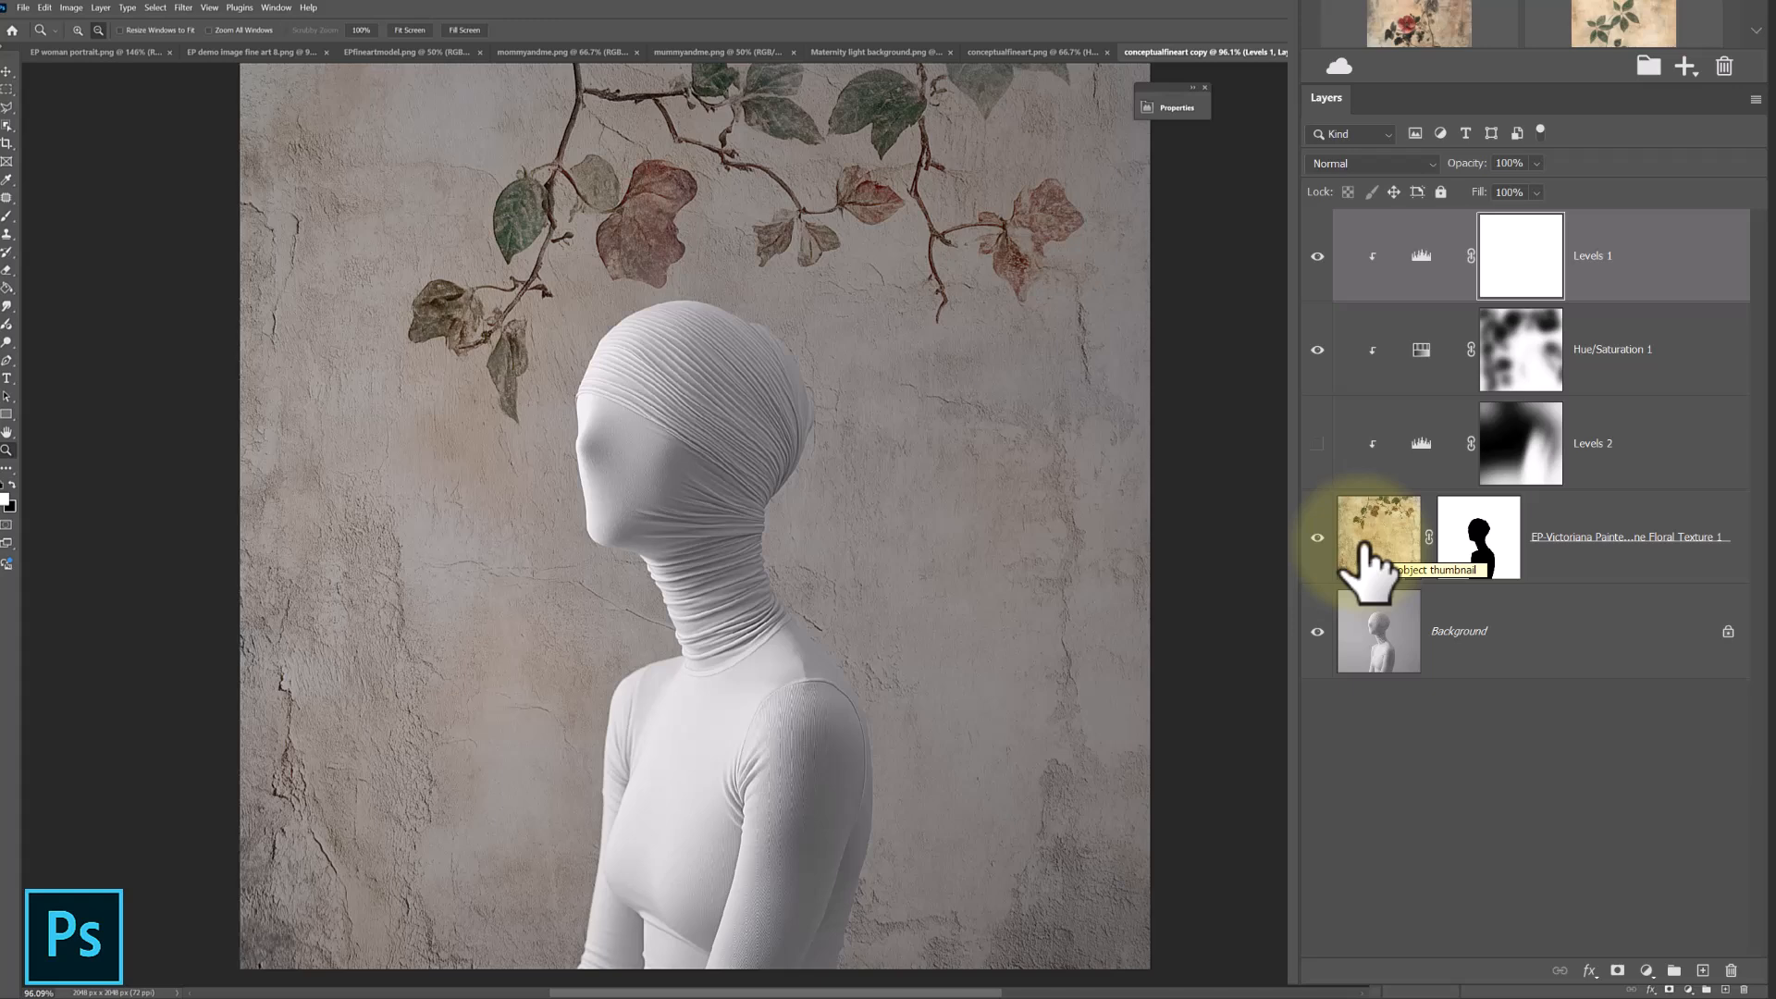
click(1317, 443)
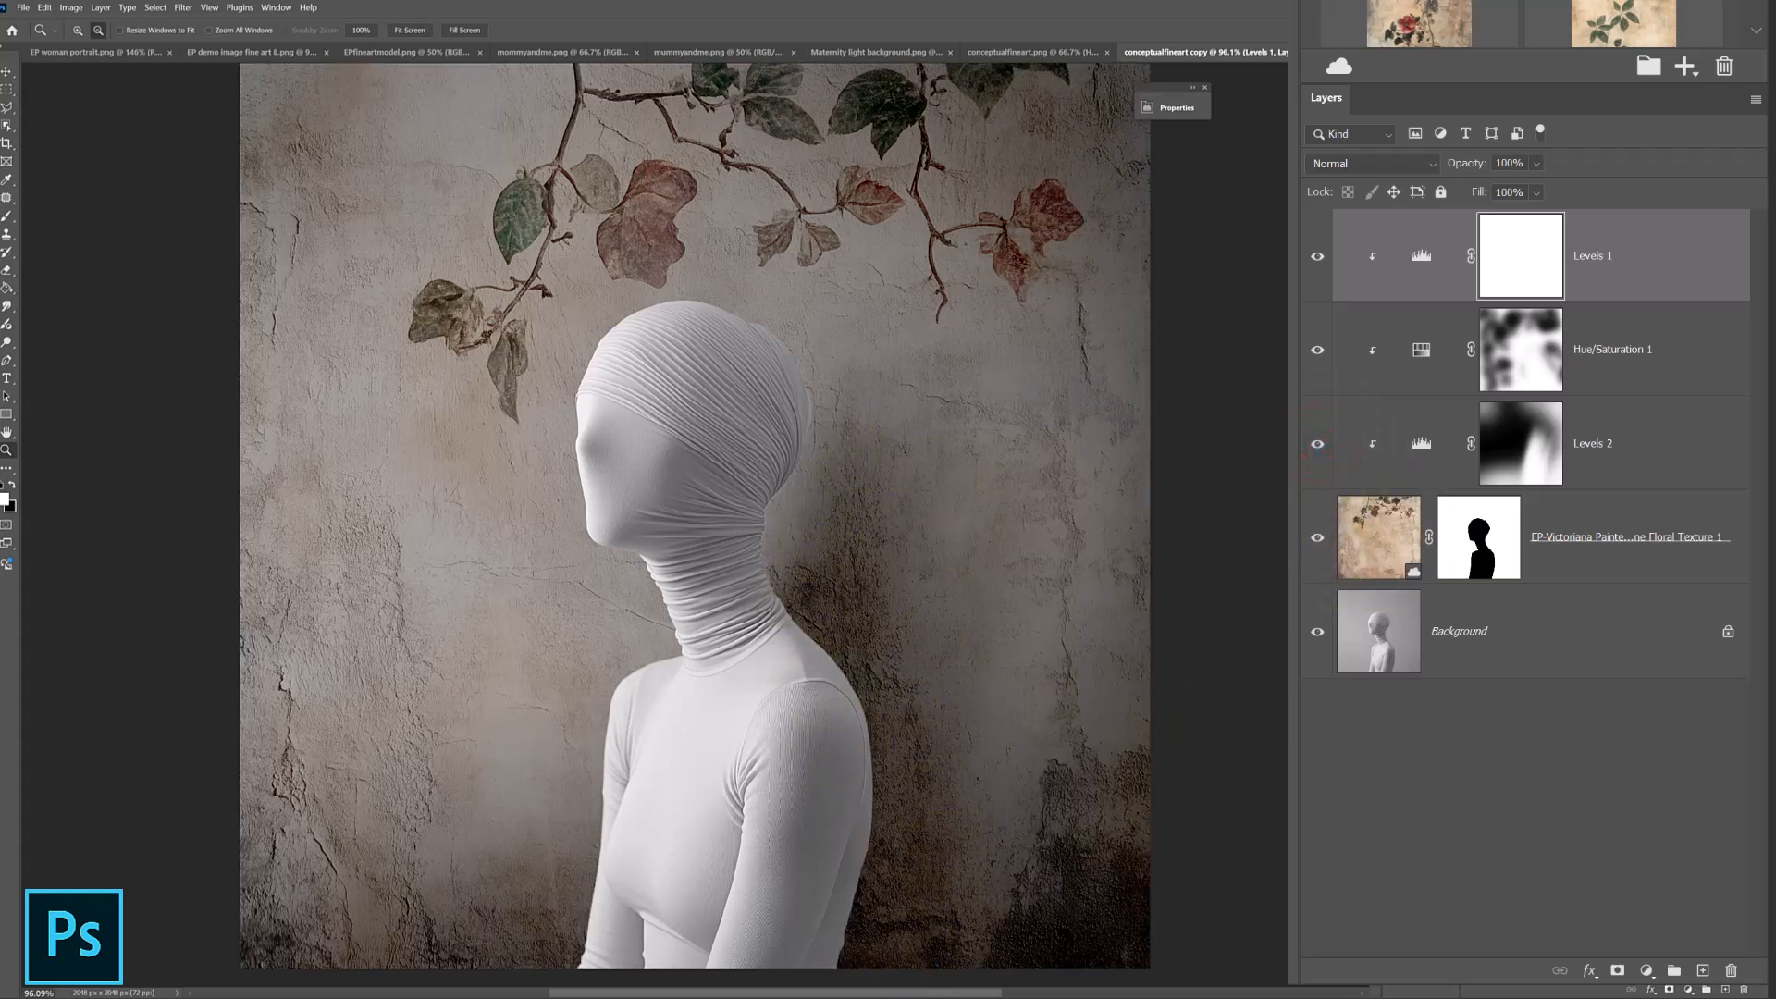
click(1317, 536)
click(1317, 536)
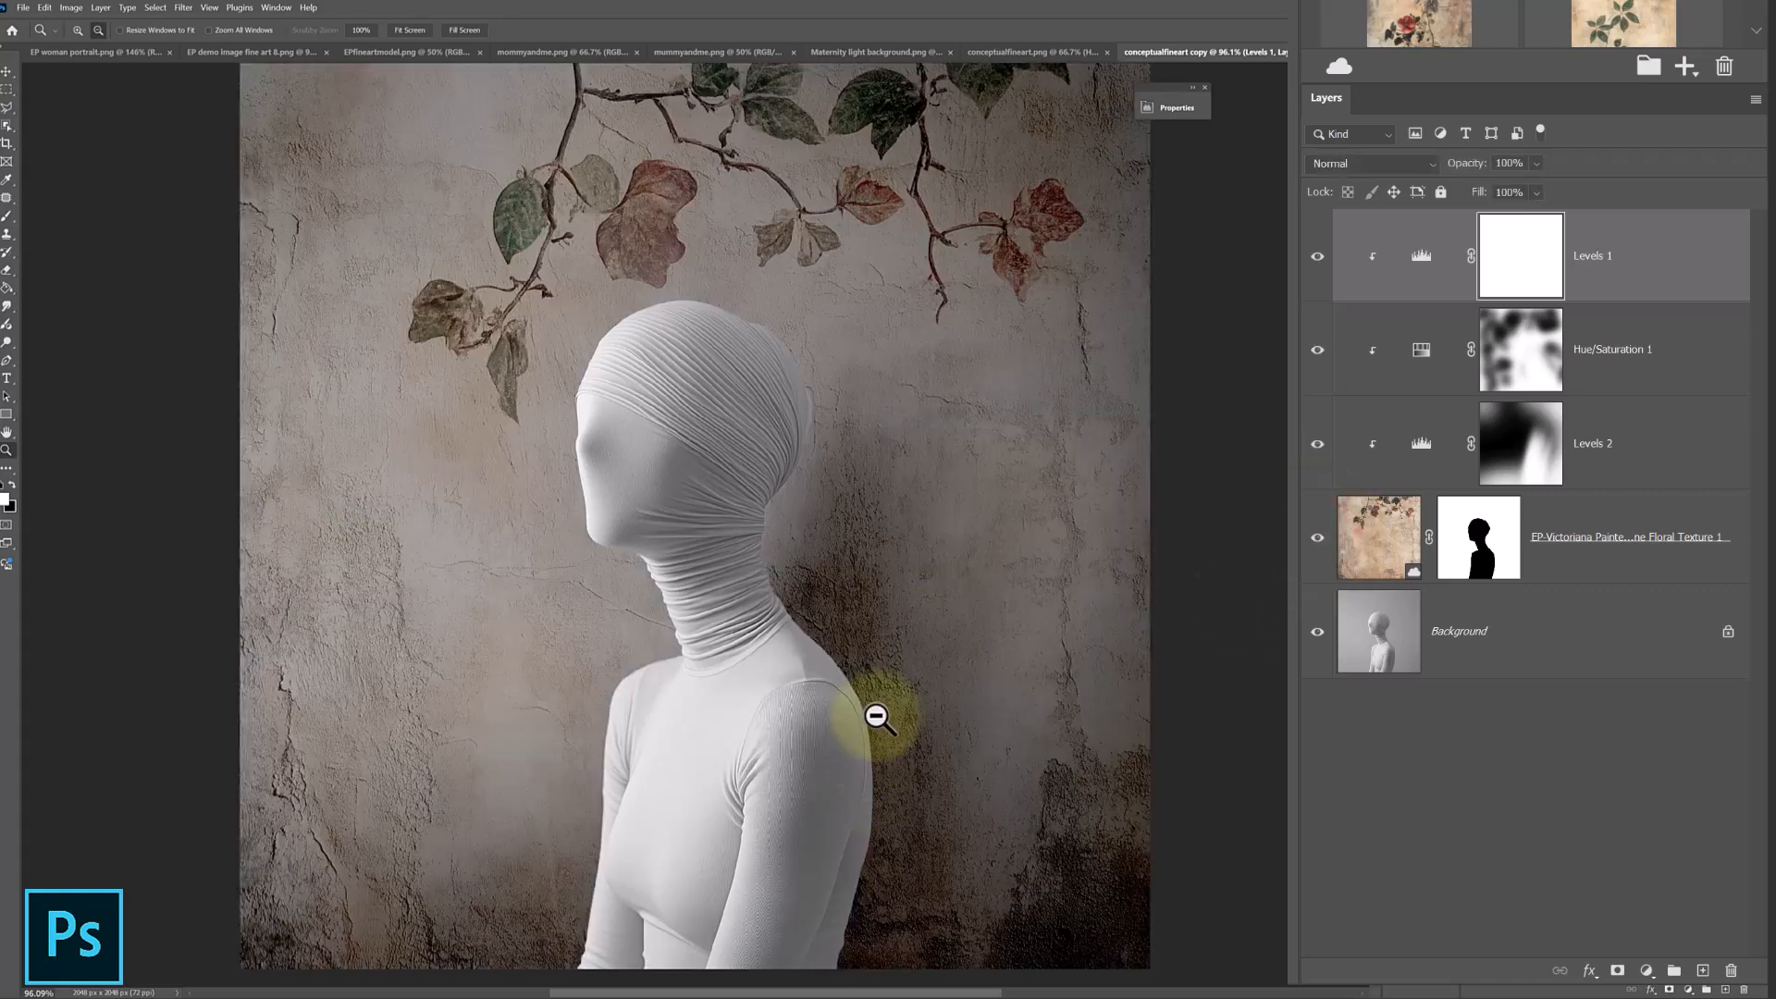
Target the floral texture layer's mask and prepare a white soft round brush at 500 px with 25% flow.
click(1482, 553)
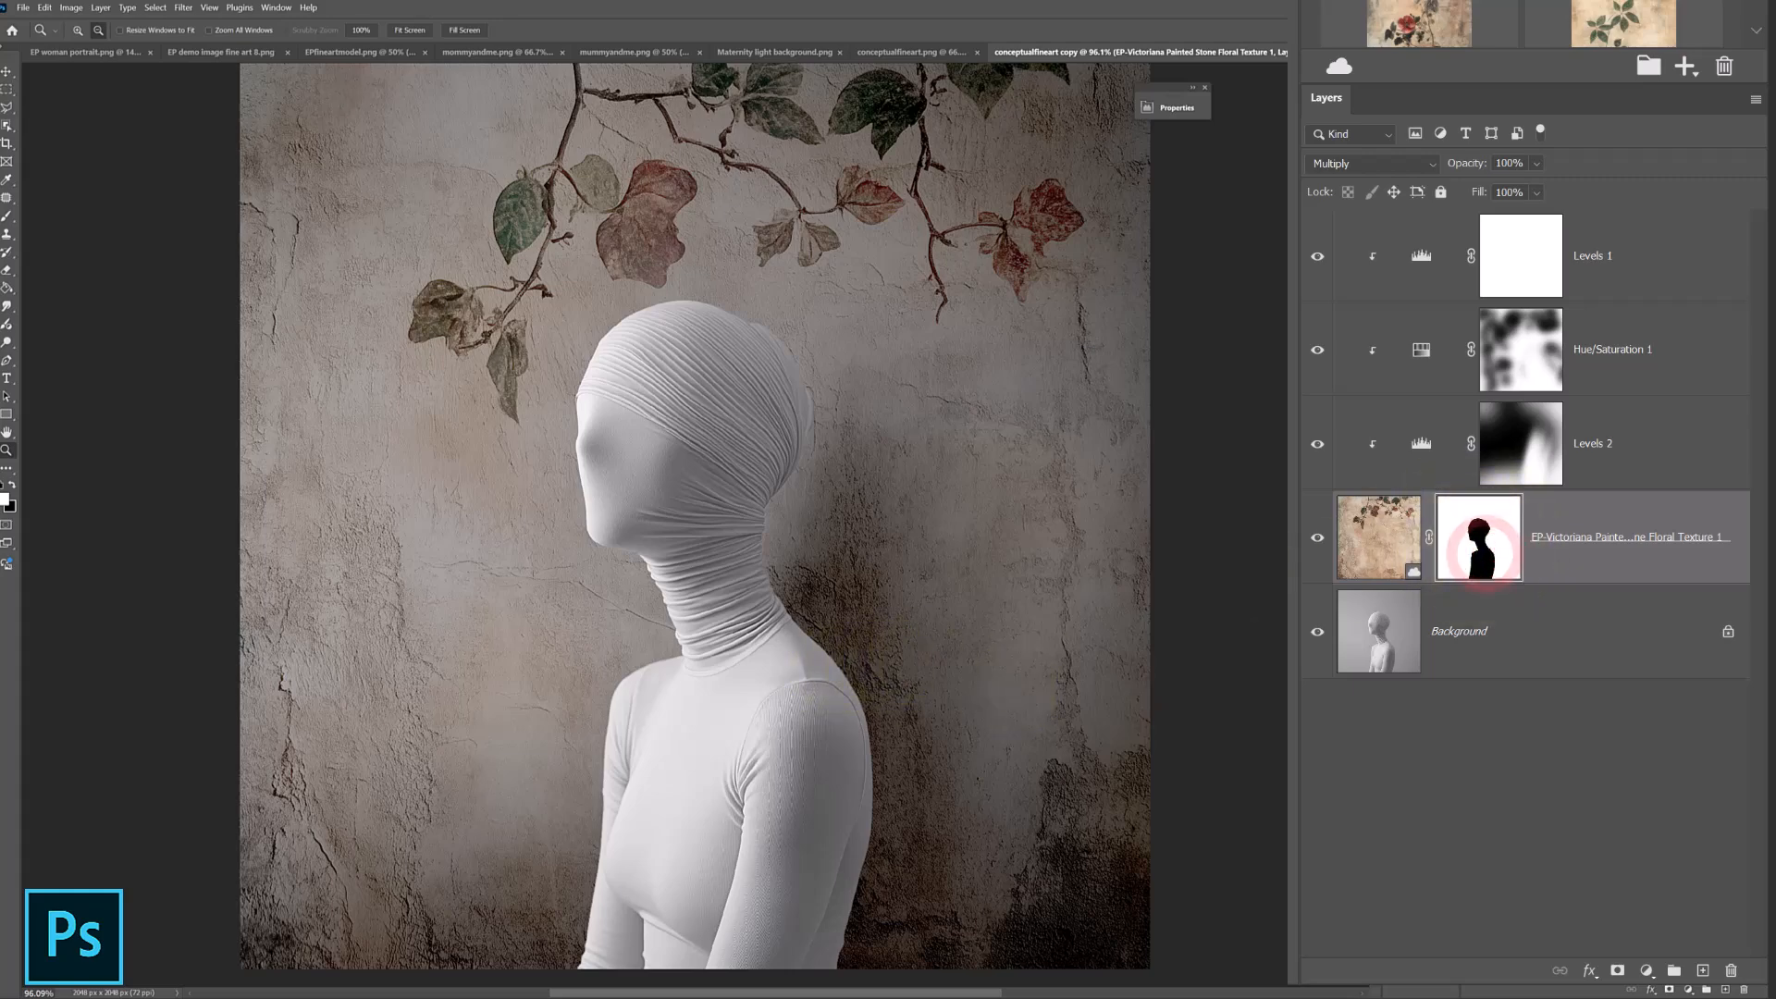
key(b)
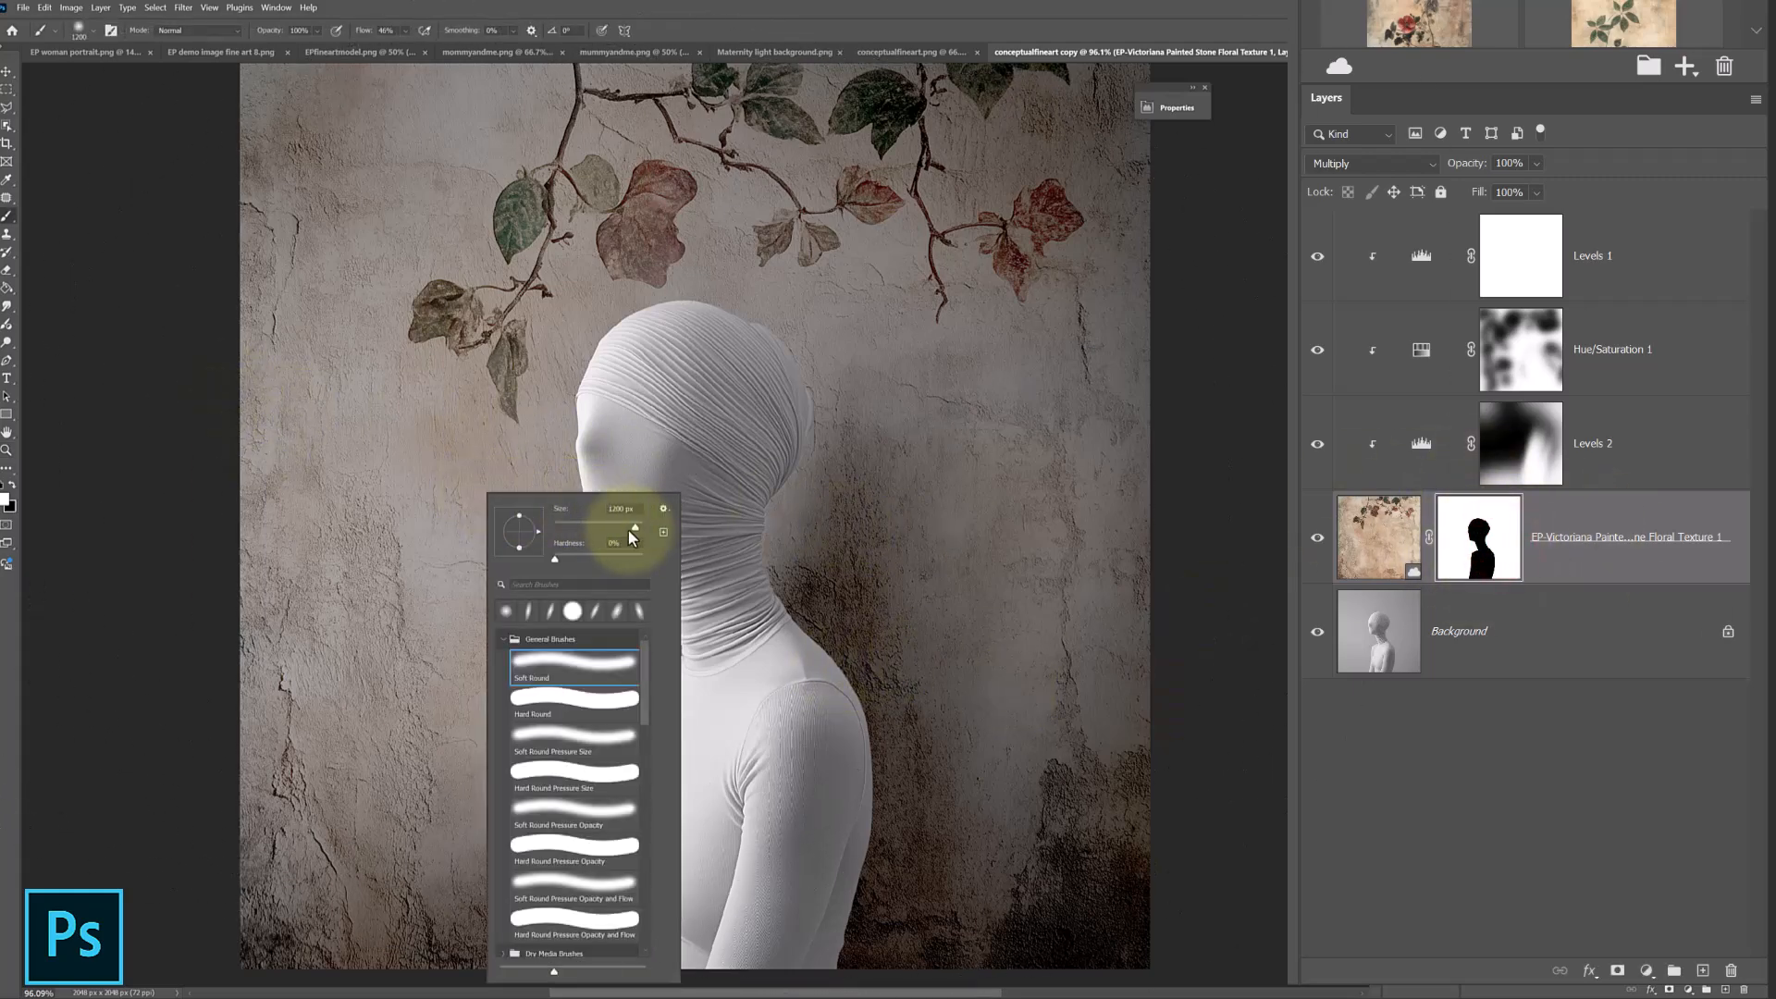
click(14, 485)
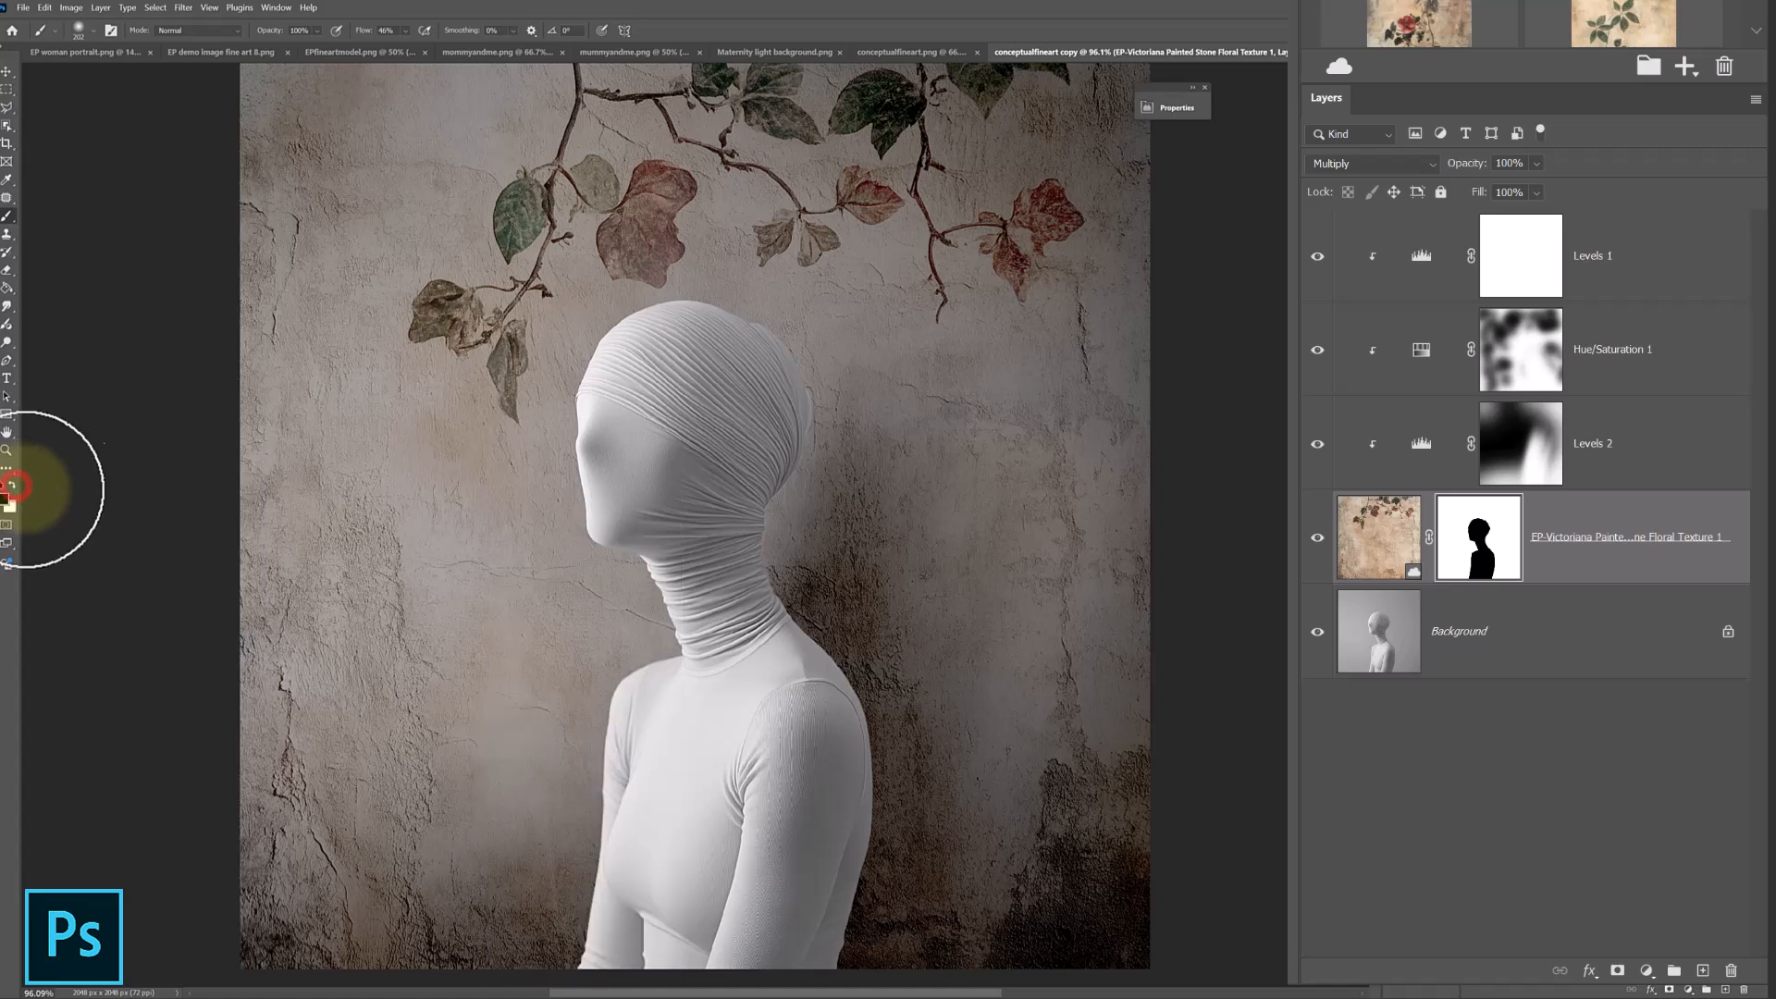
key(bracketright)
key(bracketright)
key(bracketright)
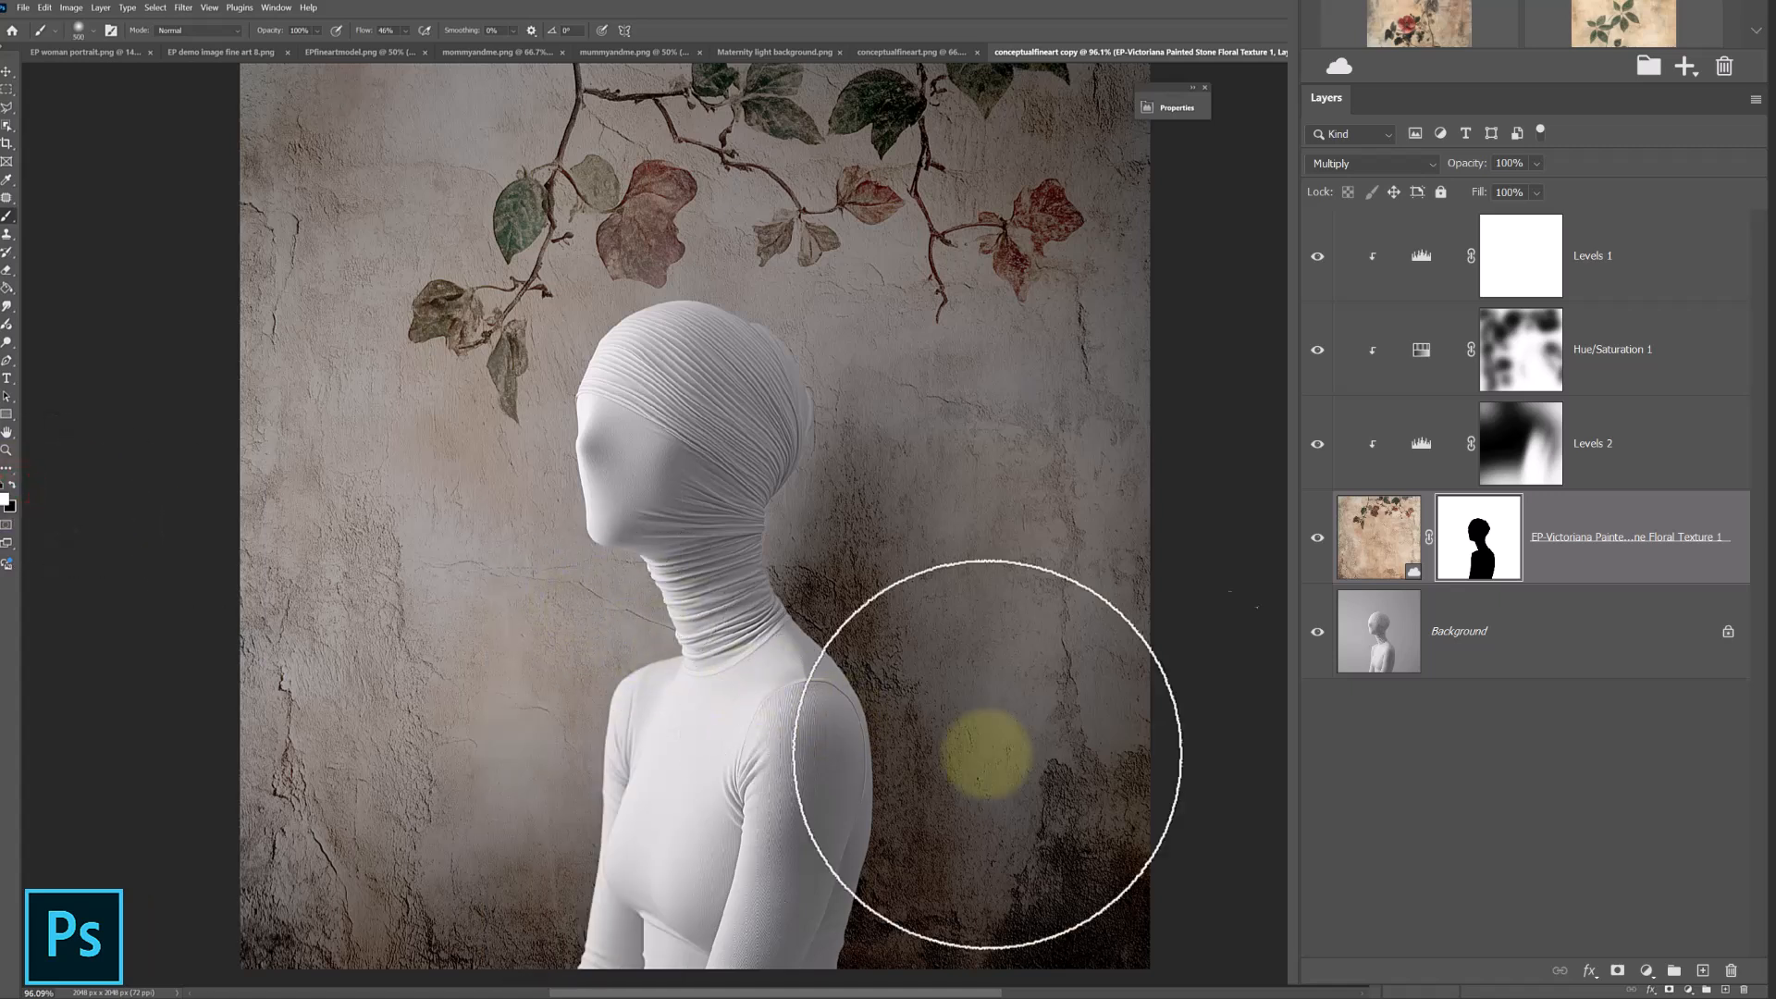
click(922, 835)
mouse_move(922, 835)
mouse_down()
mouse_move(892, 919)
mouse_move(852, 844)
mouse_up()
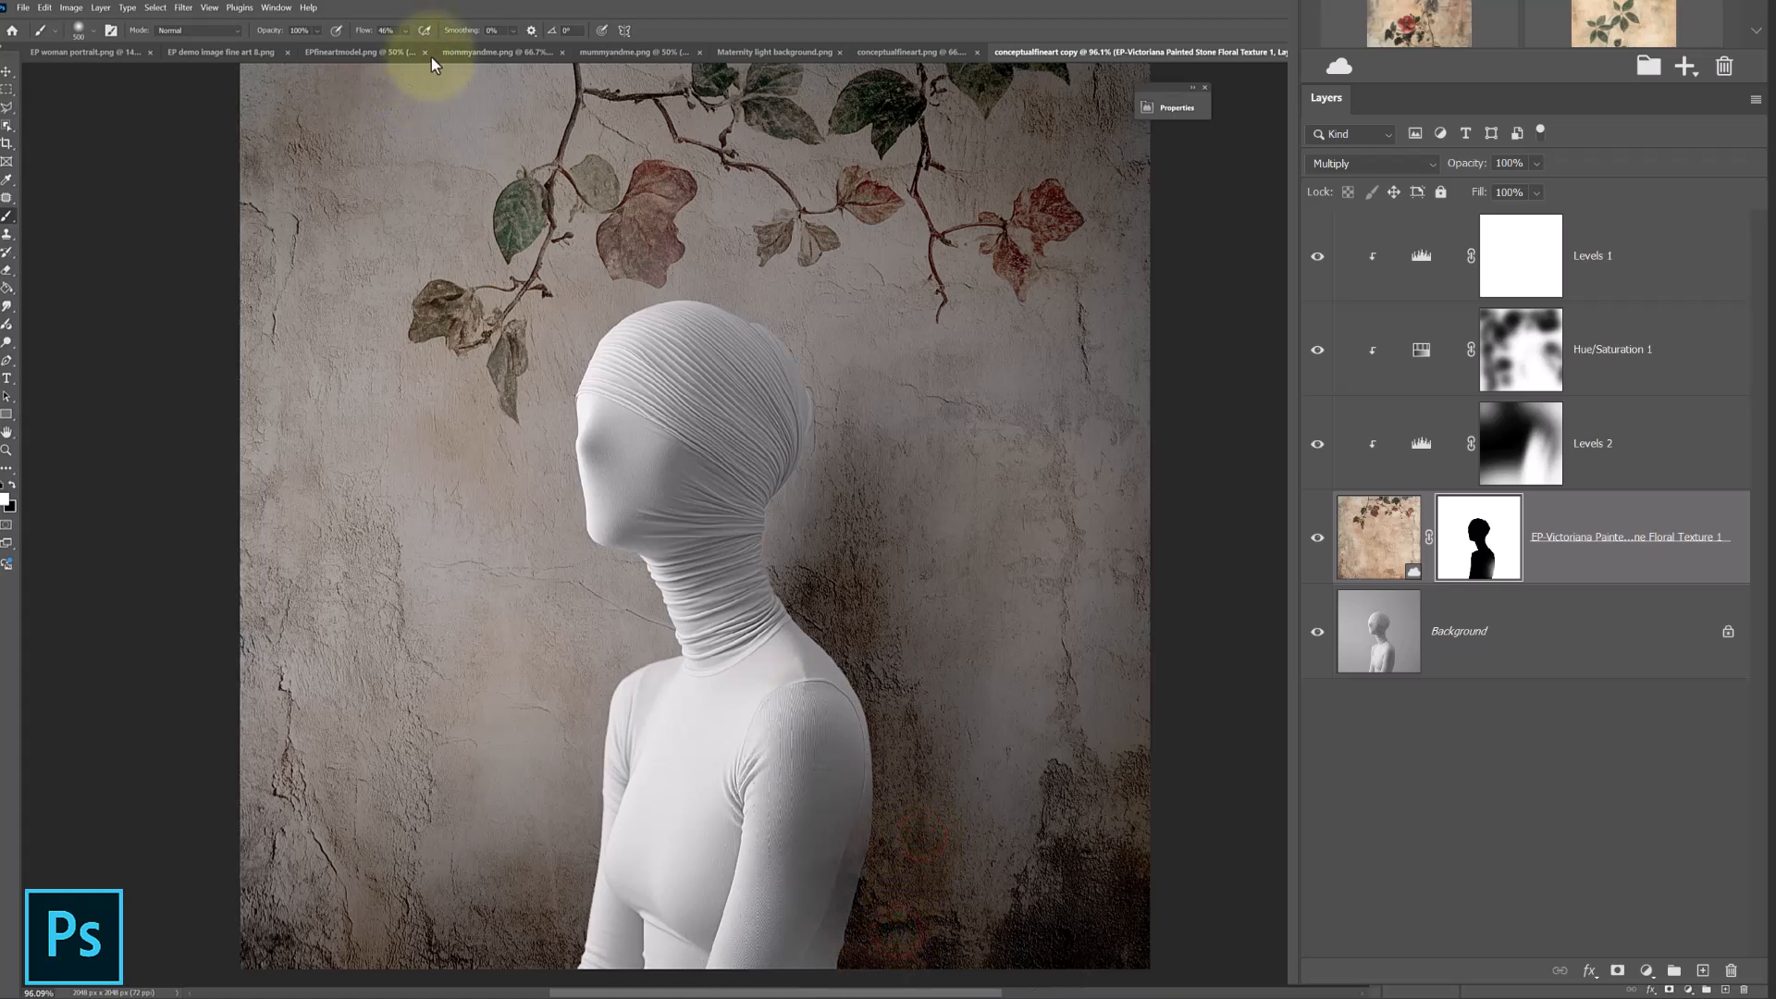
click(402, 30)
drag(397, 33, 369, 34)
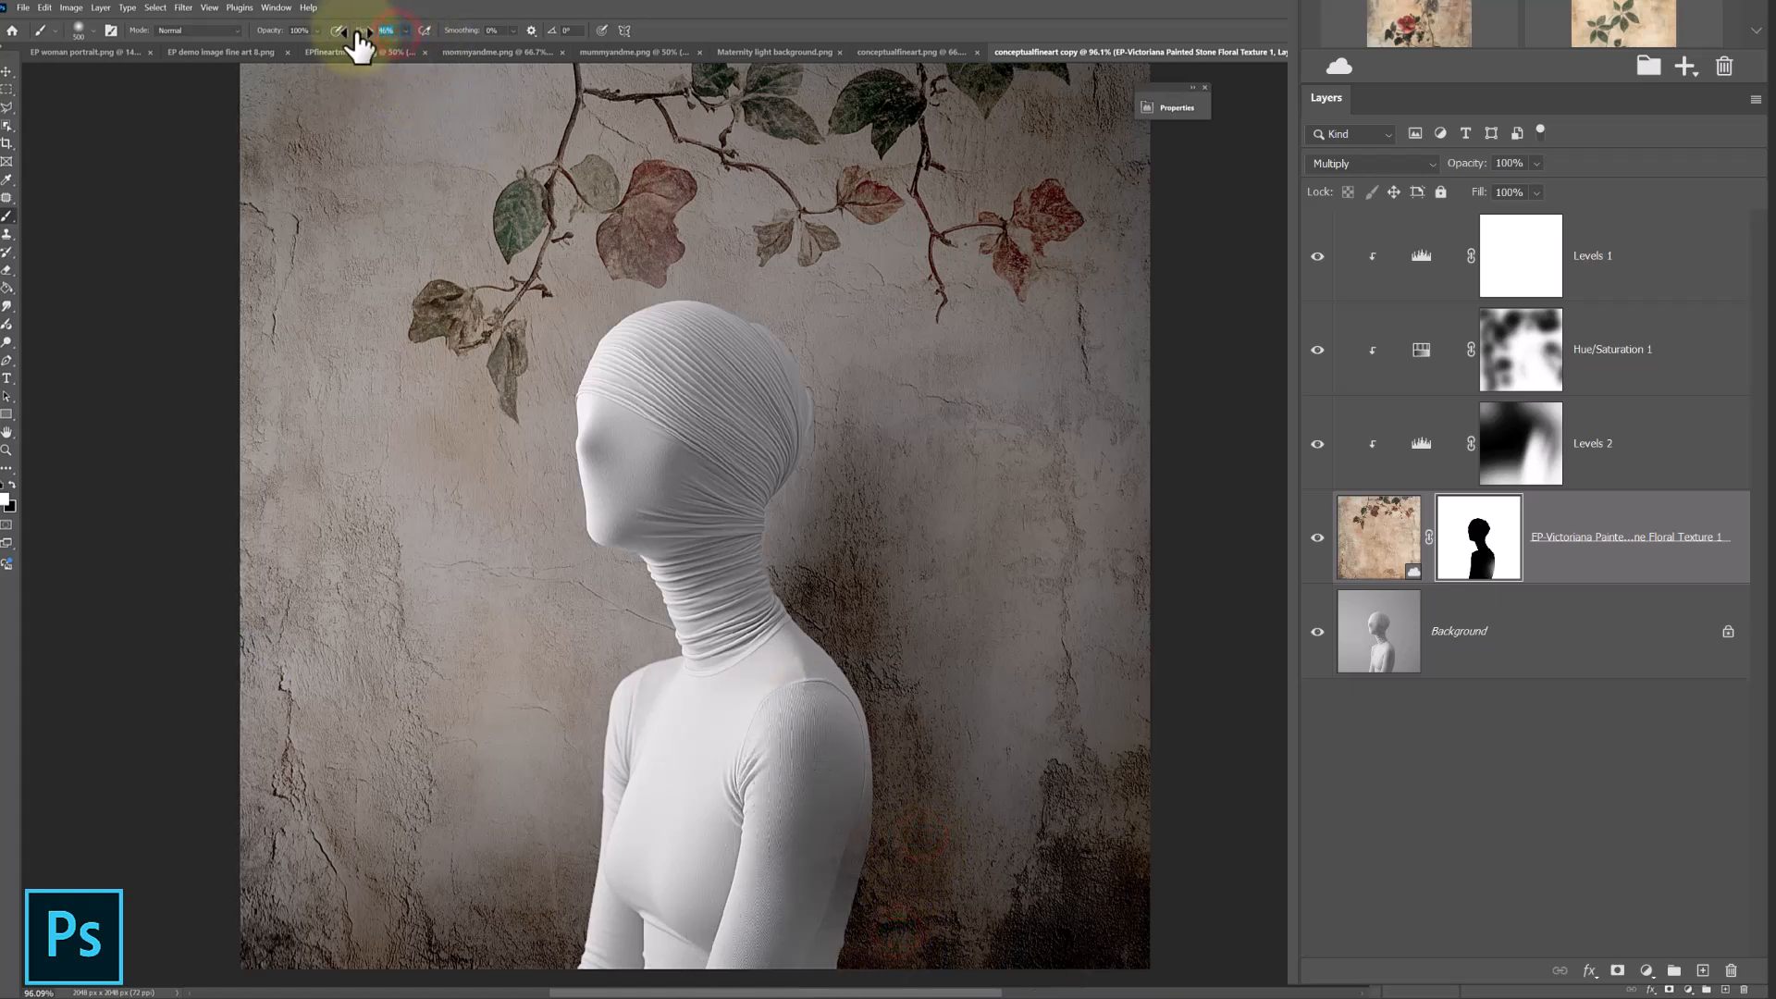
Paint white on the texture mask around the figure's head, neck, back and lower body so the texture tints the edges.
mouse_move(894, 910)
mouse_down()
mouse_move(895, 860)
mouse_move(859, 969)
mouse_move(574, 958)
mouse_move(618, 620)
mouse_move(806, 555)
mouse_up()
click(804, 553)
click(816, 413)
click(804, 353)
click(691, 293)
click(808, 446)
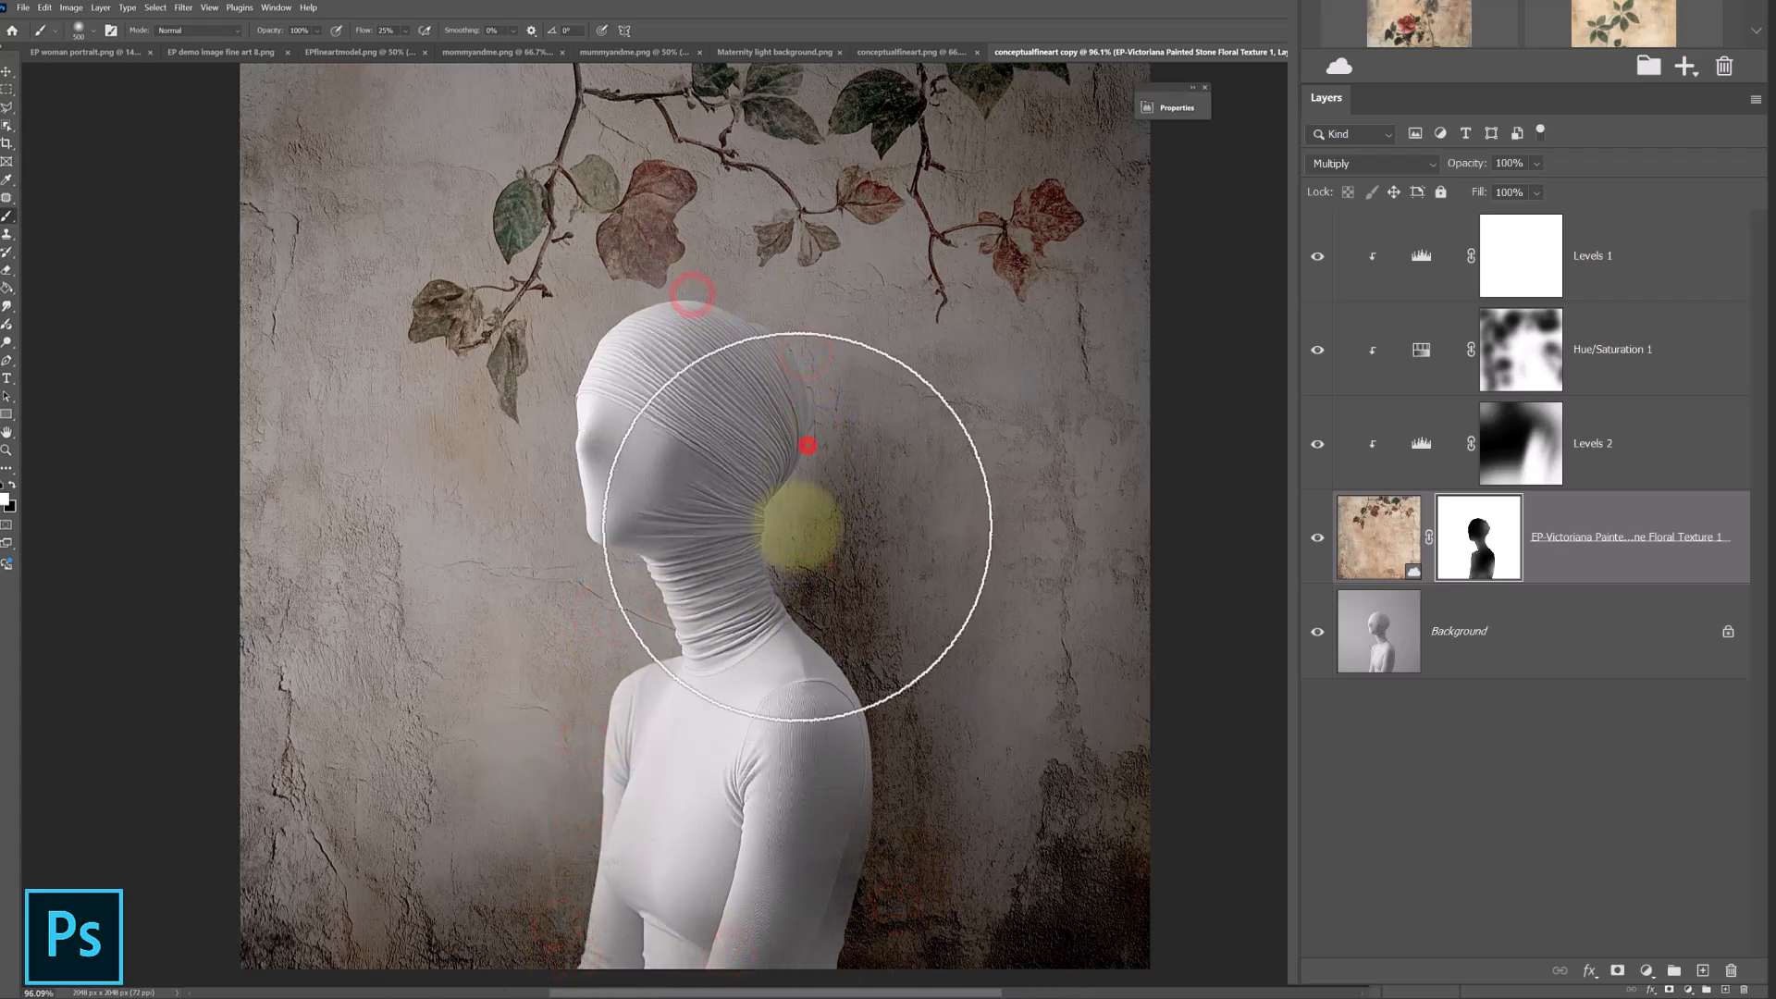
click(792, 533)
click(825, 652)
click(878, 769)
click(876, 906)
click(654, 940)
click(710, 938)
Switch to black and paint over the chest and lower torso on the texture mask to clear excess texture.
key(x)
click(737, 653)
mouse_move(749, 732)
mouse_down()
mouse_move(758, 910)
mouse_move(670, 930)
mouse_move(778, 880)
mouse_move(705, 985)
mouse_up()
click(748, 904)
click(706, 917)
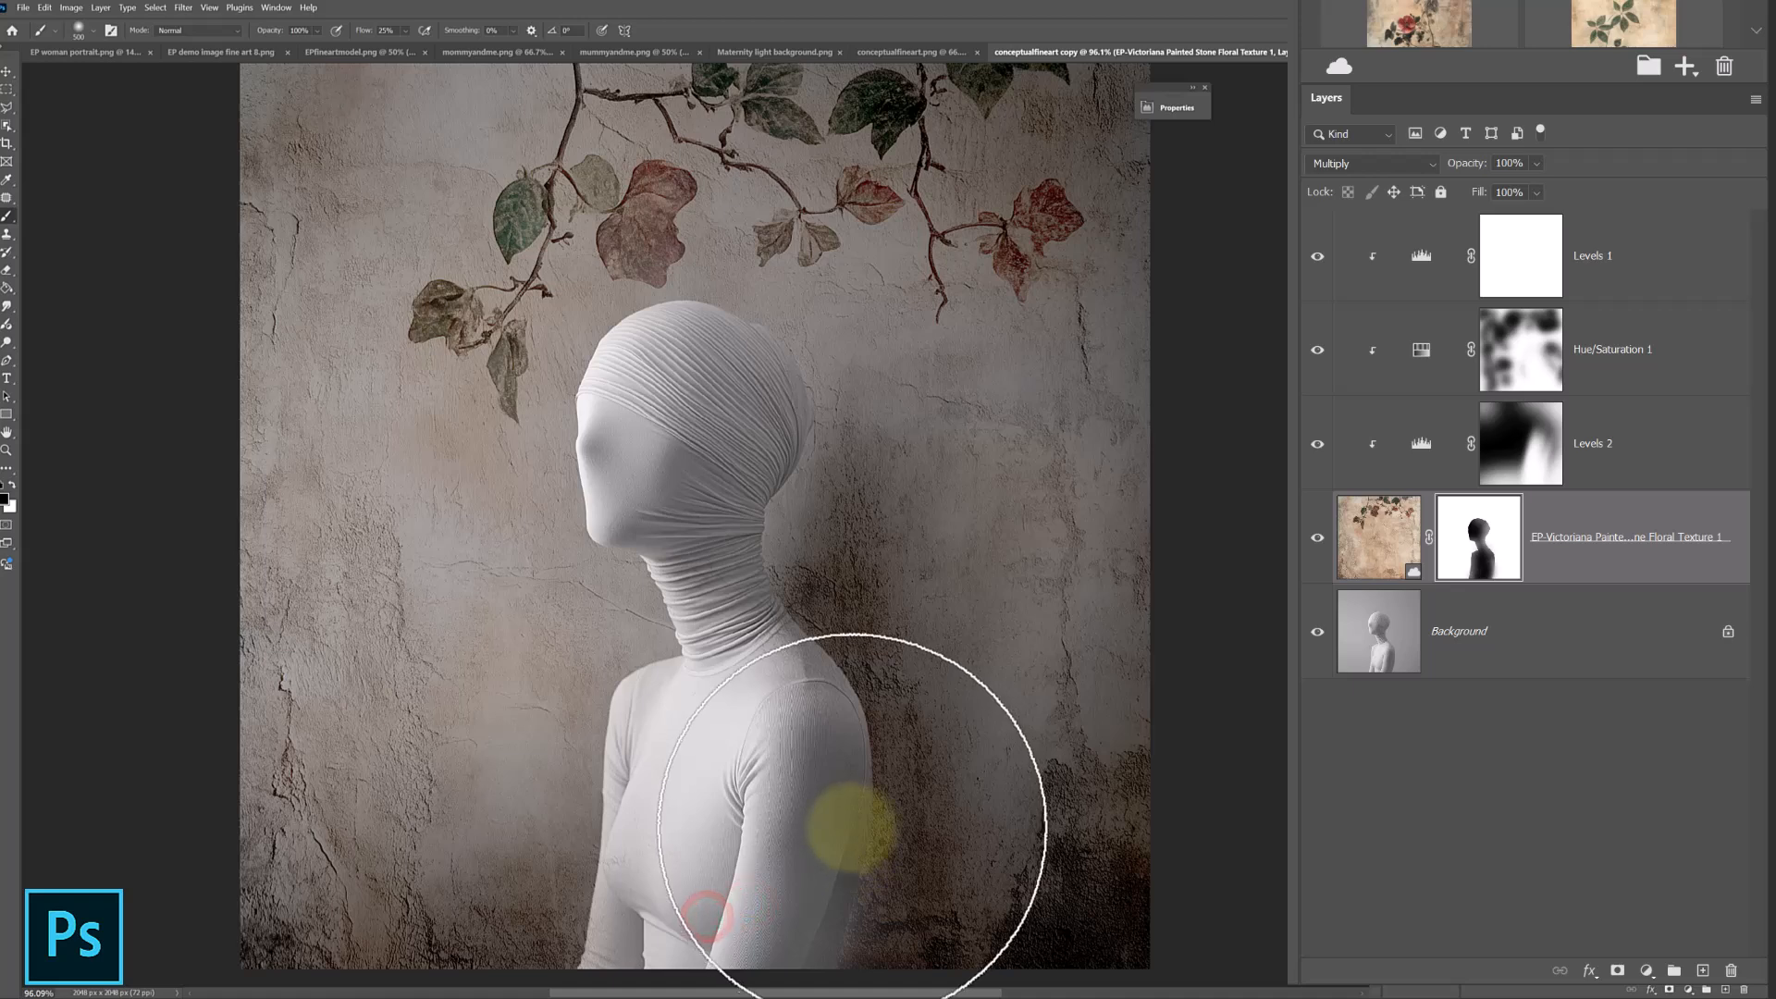
Raise the brush hardness and paint black on the texture mask over the figure's arm and torso.
right_click(849, 830)
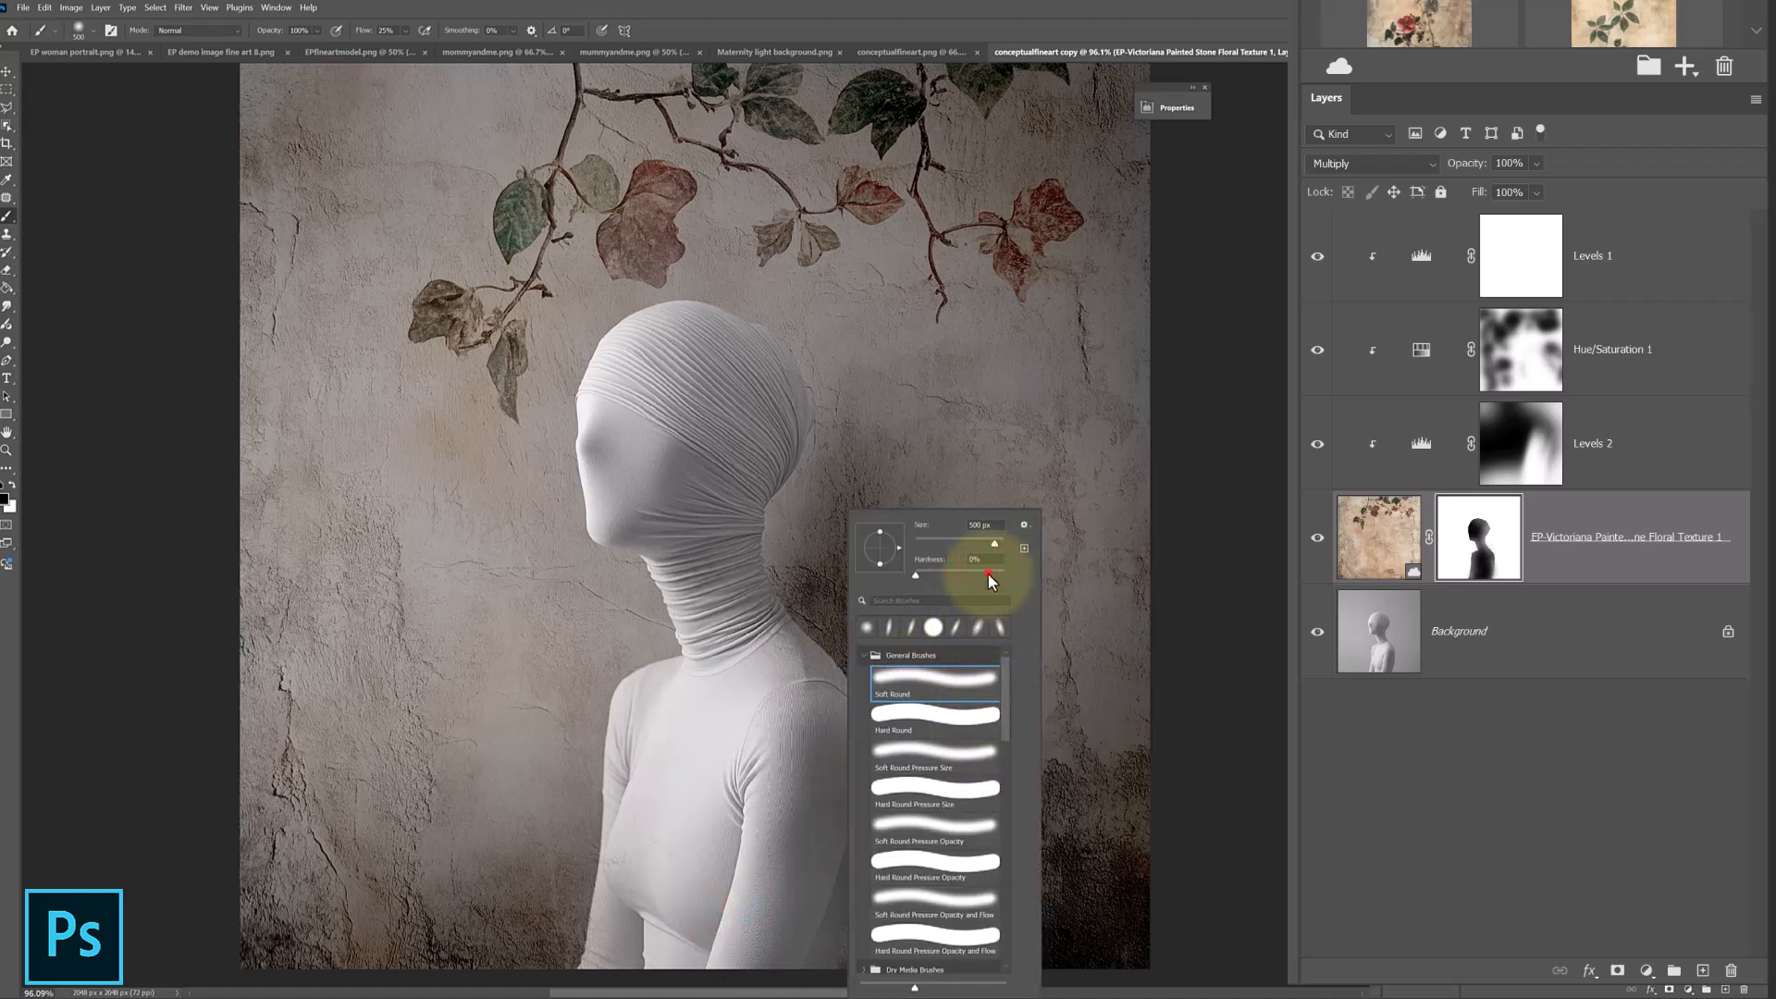
click(758, 801)
click(730, 931)
click(735, 896)
click(741, 878)
click(751, 846)
click(742, 873)
Restore the wall beside the arm with white on the texture mask, and clean the arm and torso with black.
key(x)
click(958, 928)
key(x)
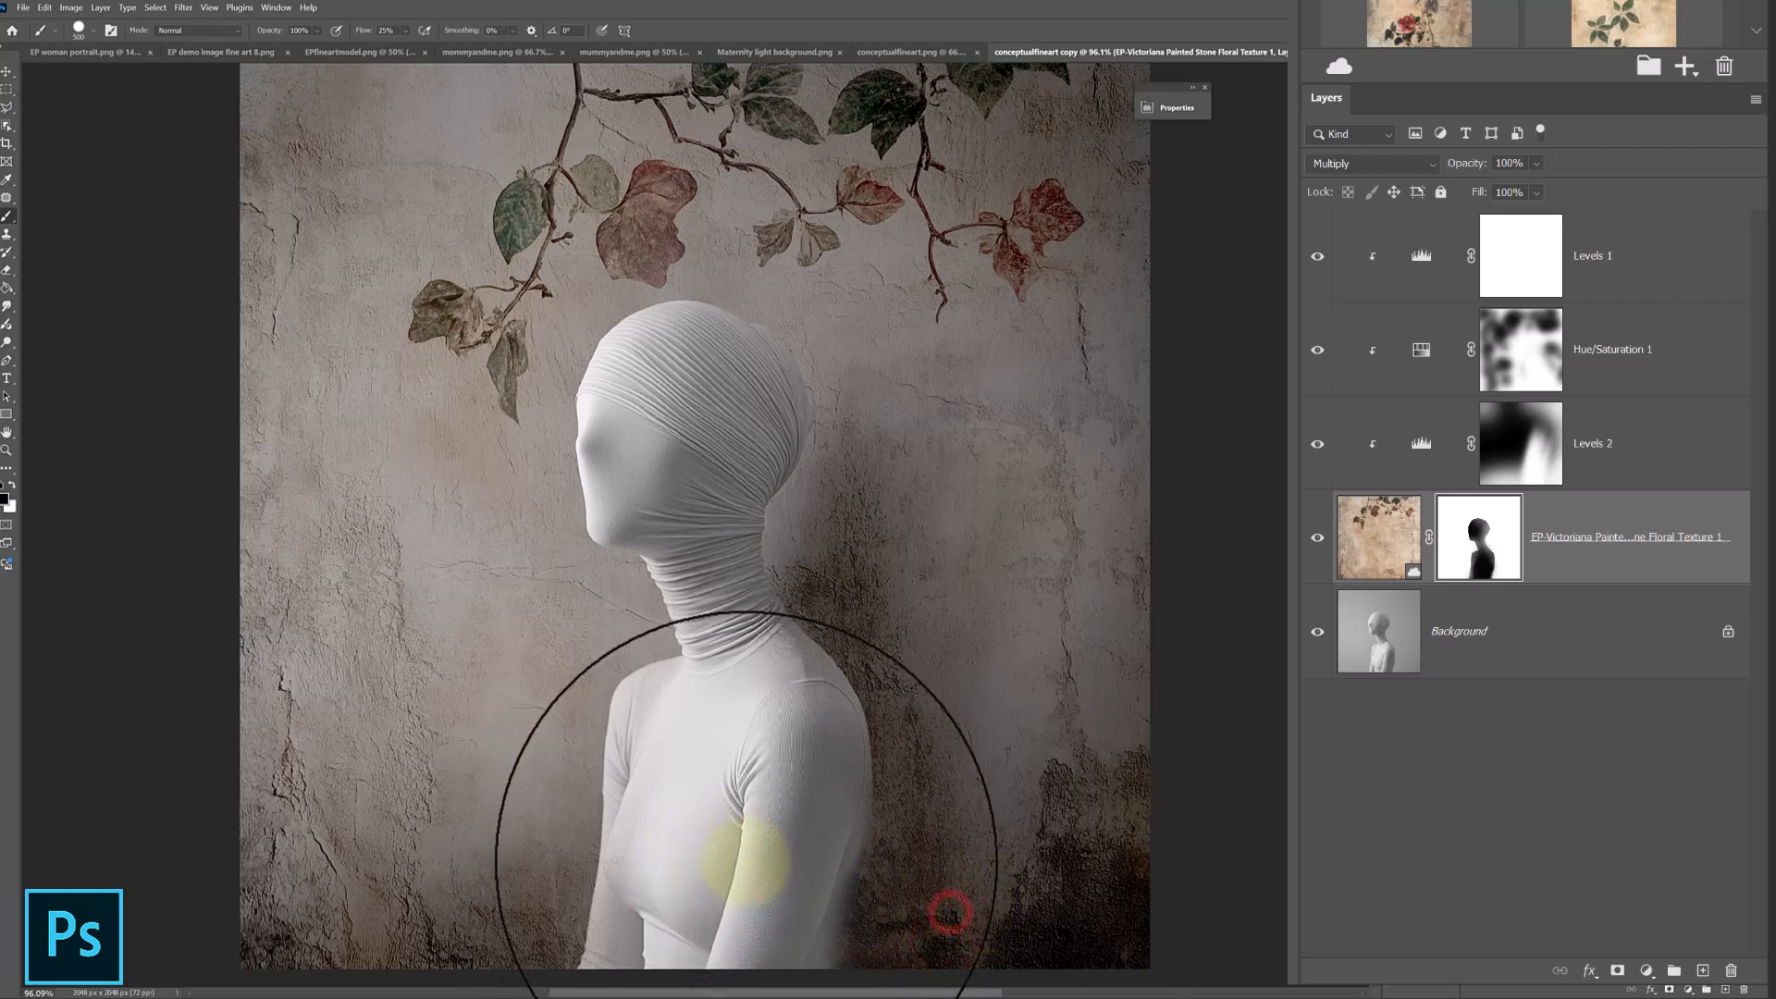
click(736, 883)
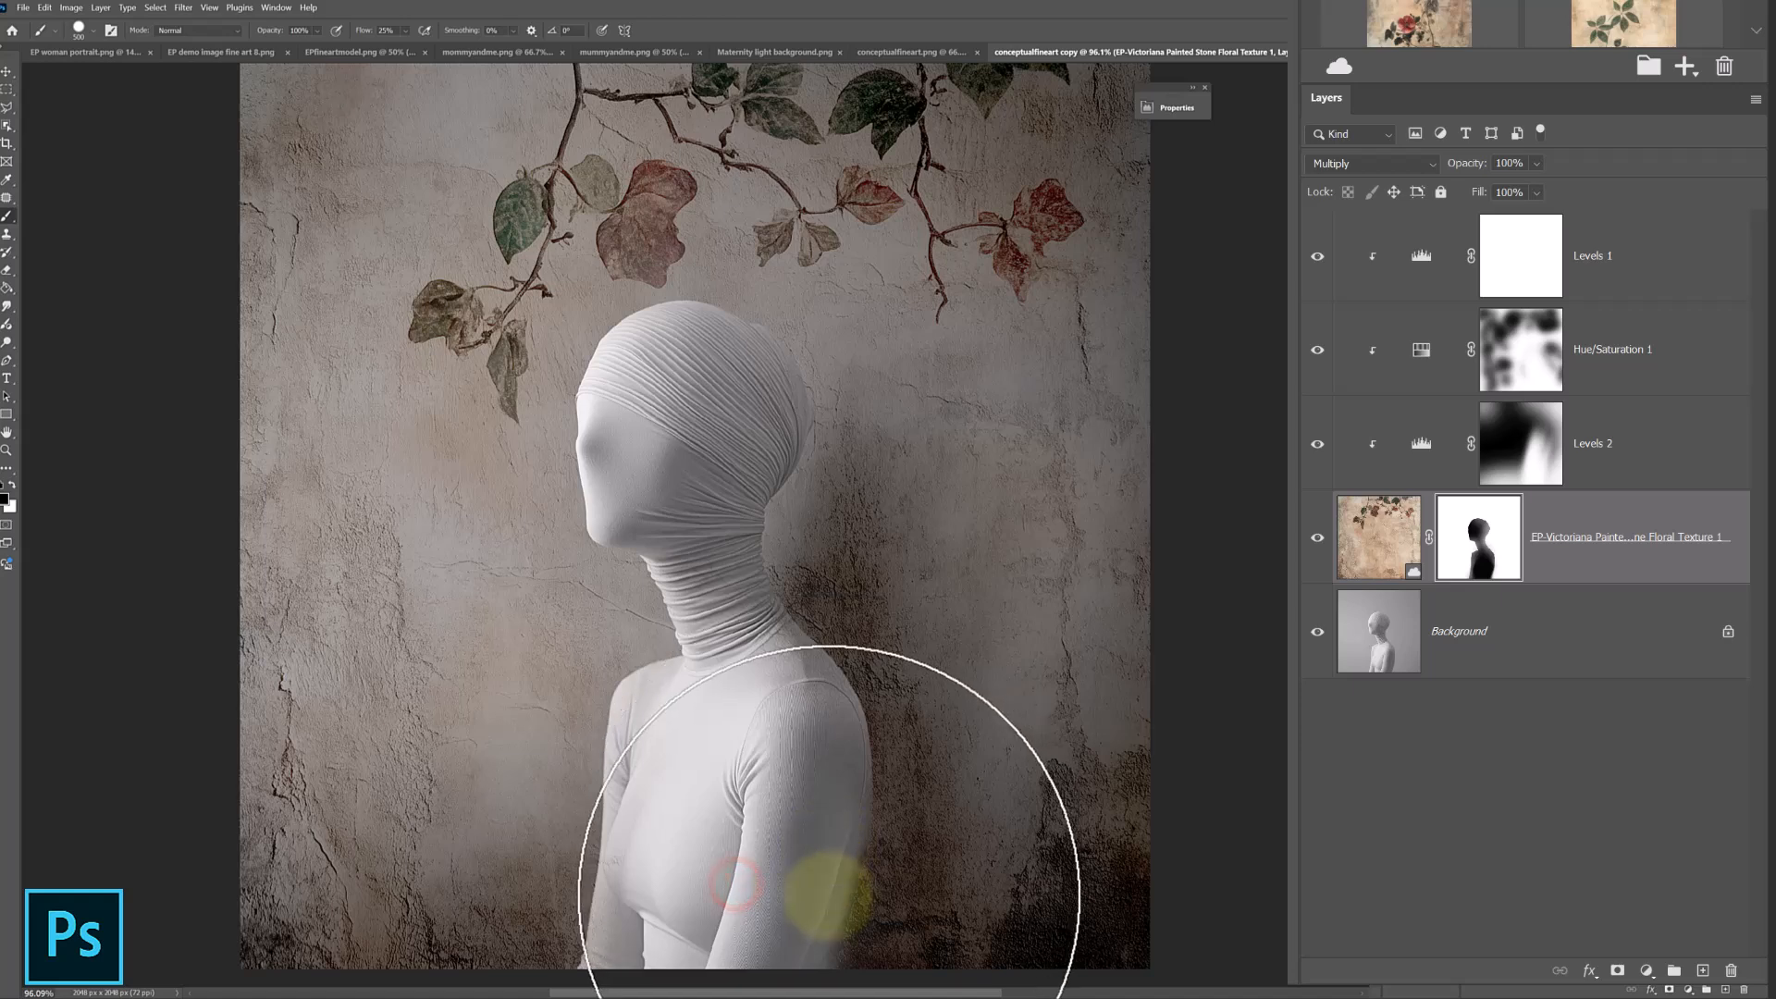
click(864, 856)
click(848, 912)
click(836, 931)
click(779, 832)
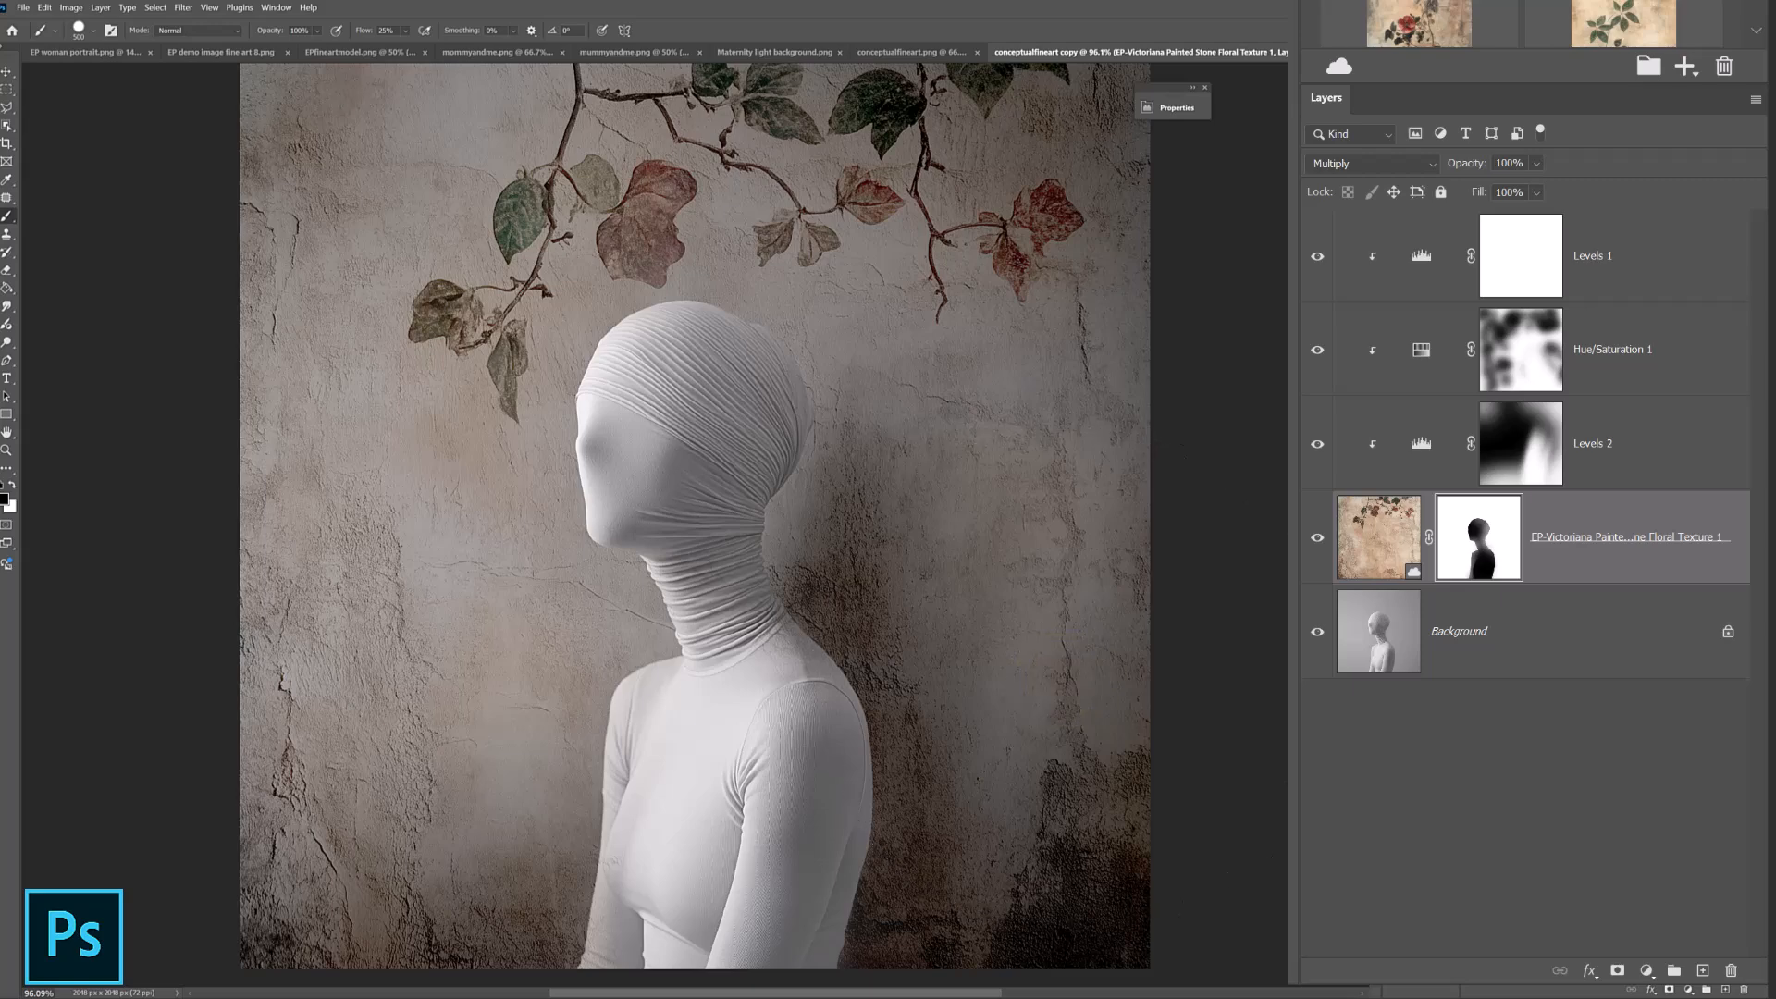
Set the brush hardness to 0% and paint white on the texture mask over the figure's face and chest.
right_click(852, 532)
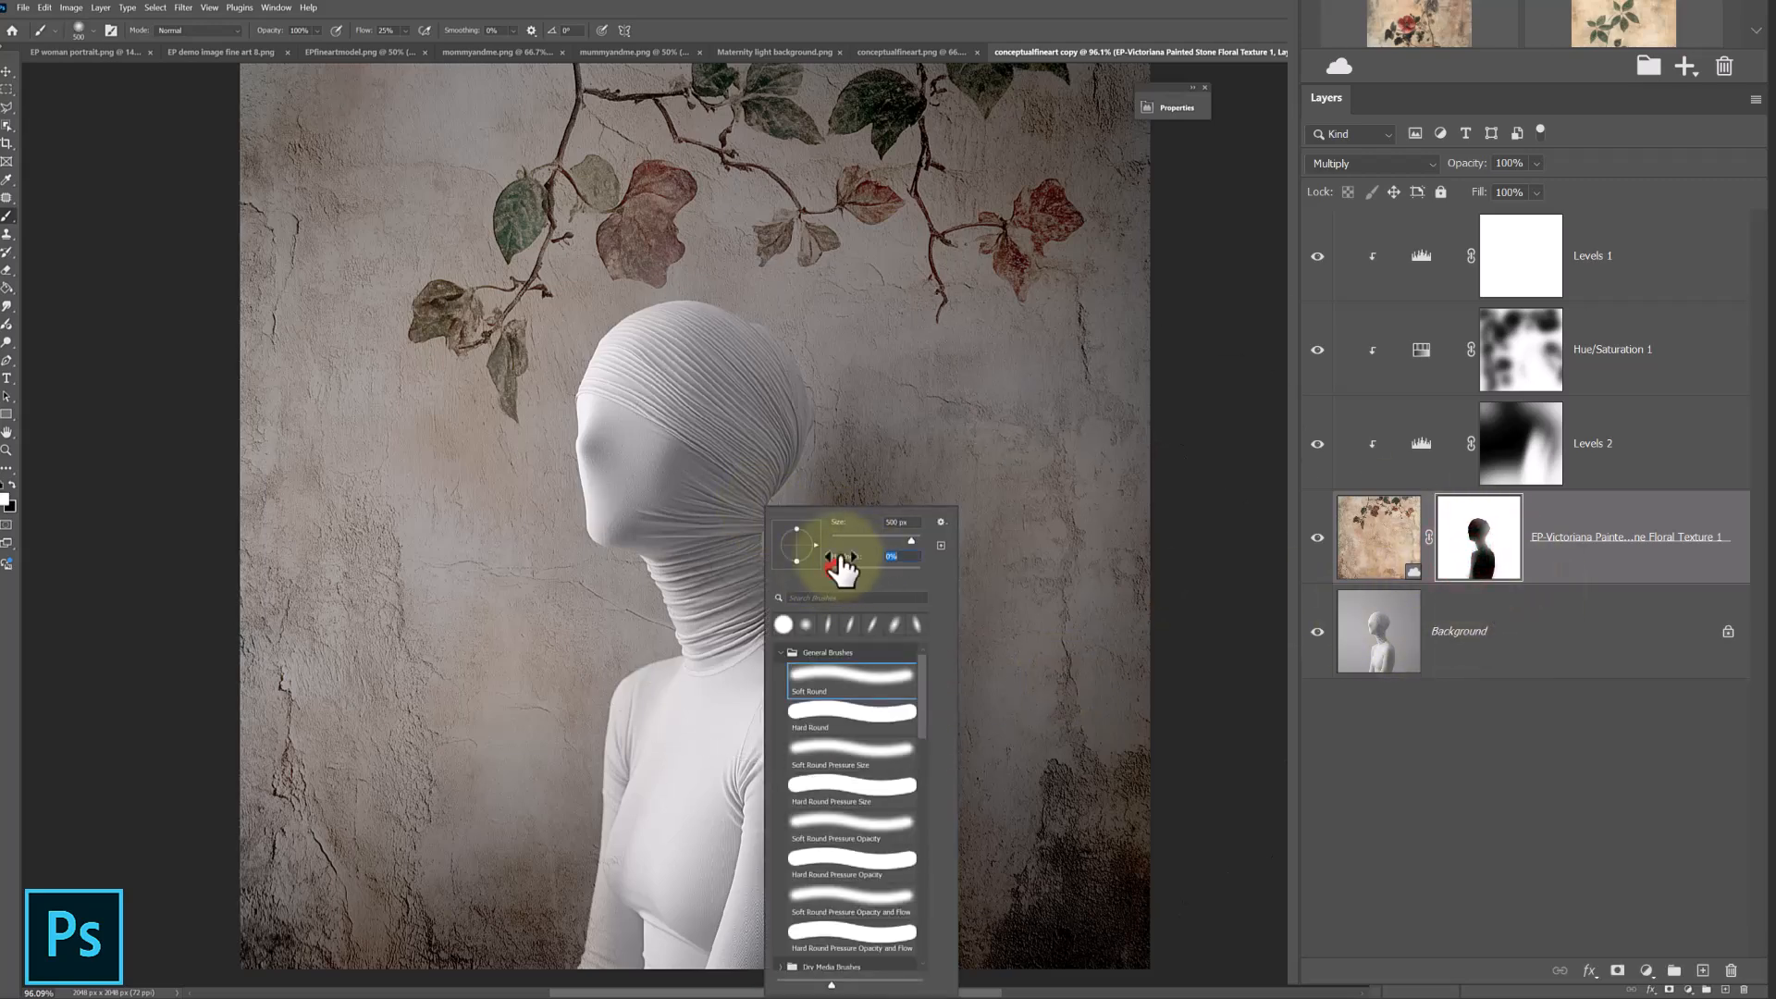
click(633, 445)
click(666, 395)
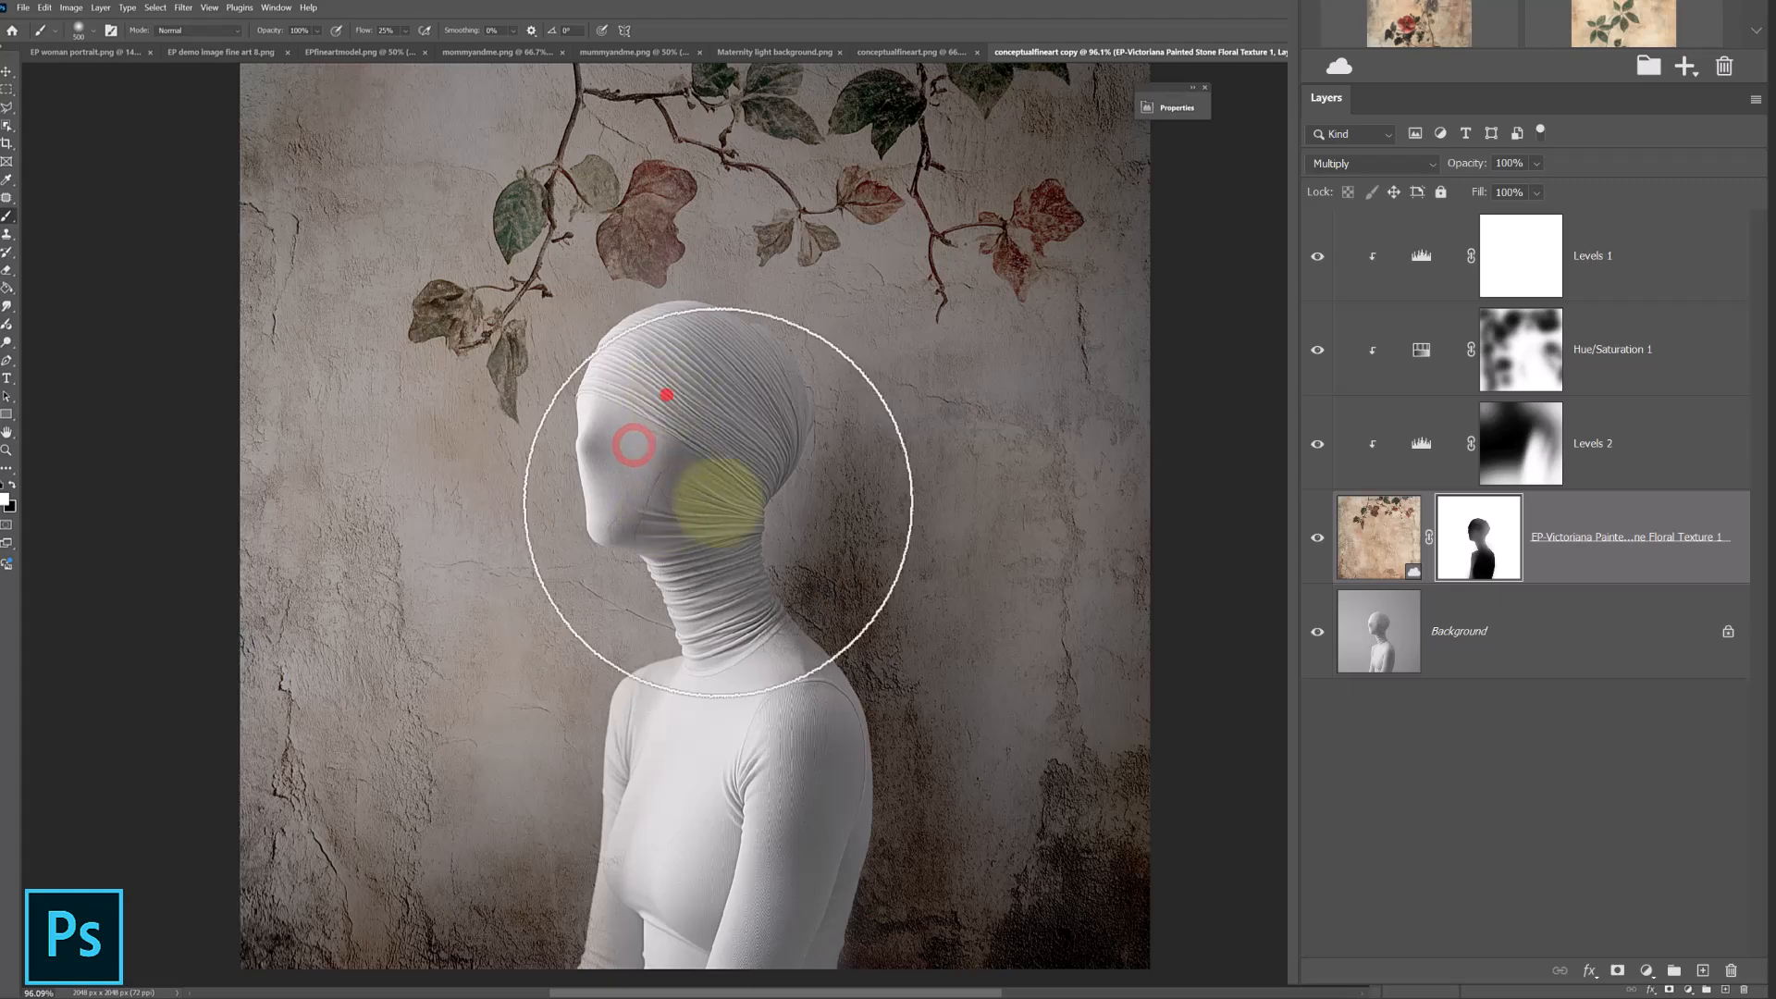
click(705, 749)
click(697, 704)
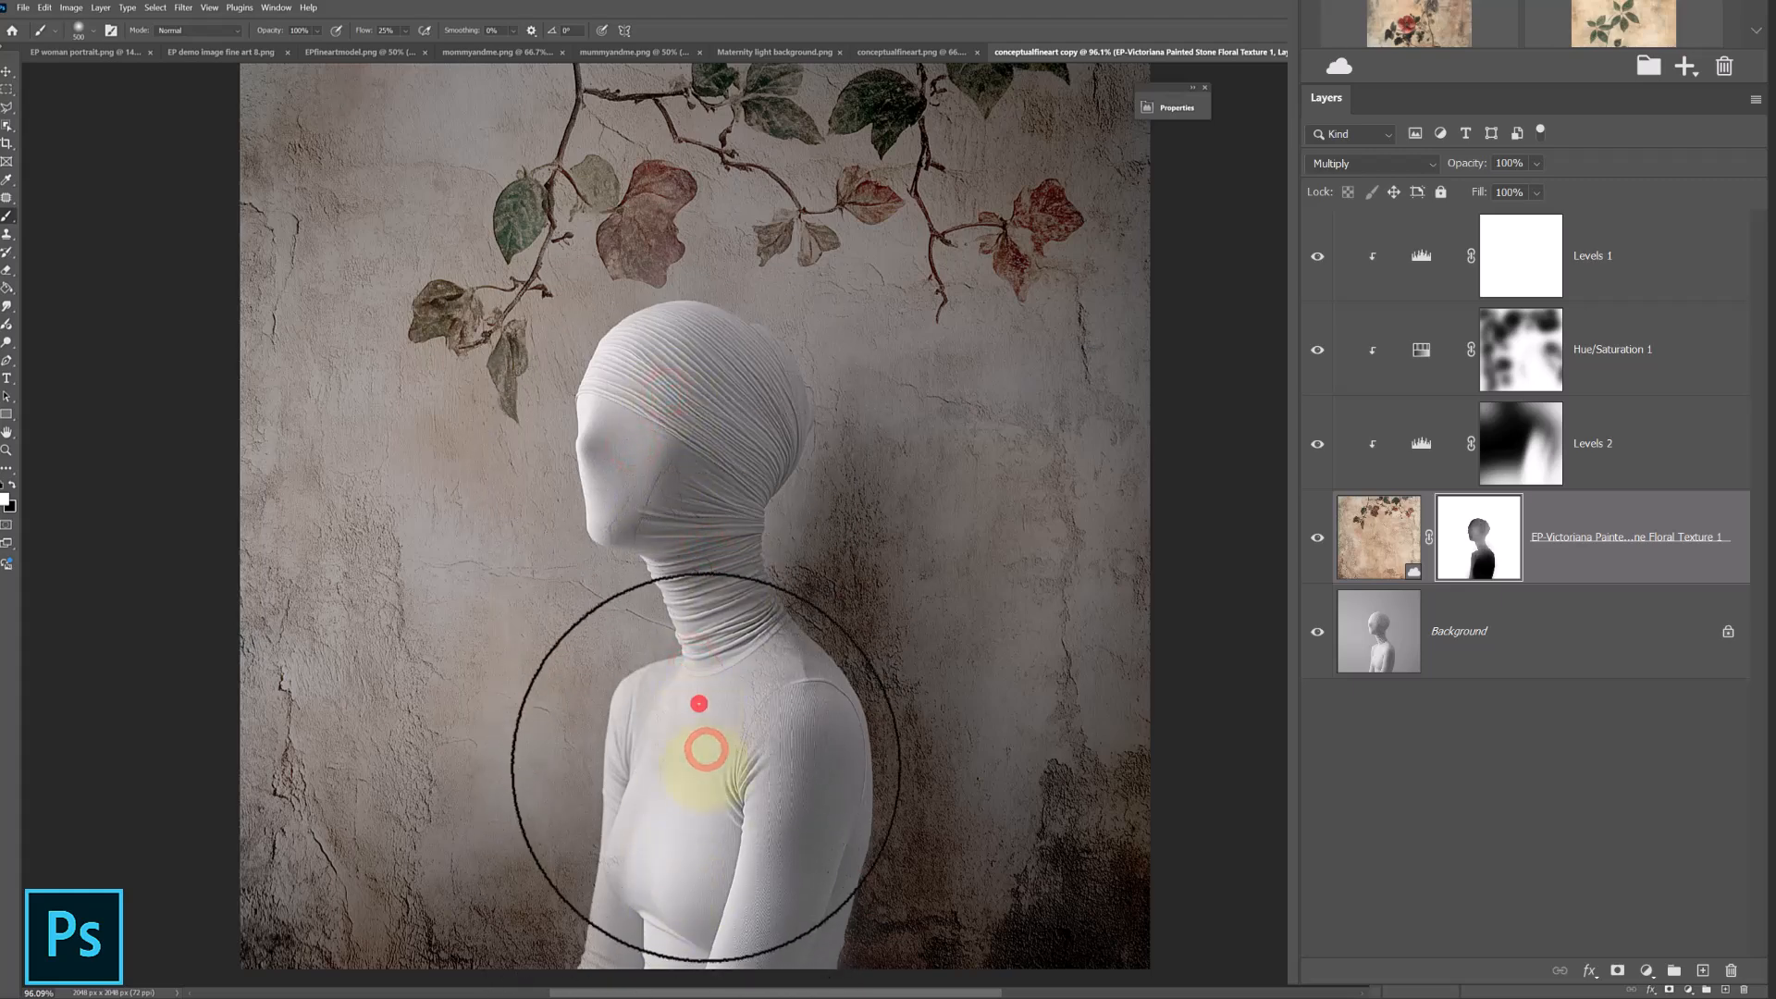
Build up white on the texture mask over the figure's head and neck to blend the wall's cracks into the wrapping.
click(677, 481)
click(674, 357)
click(683, 480)
click(763, 377)
click(862, 540)
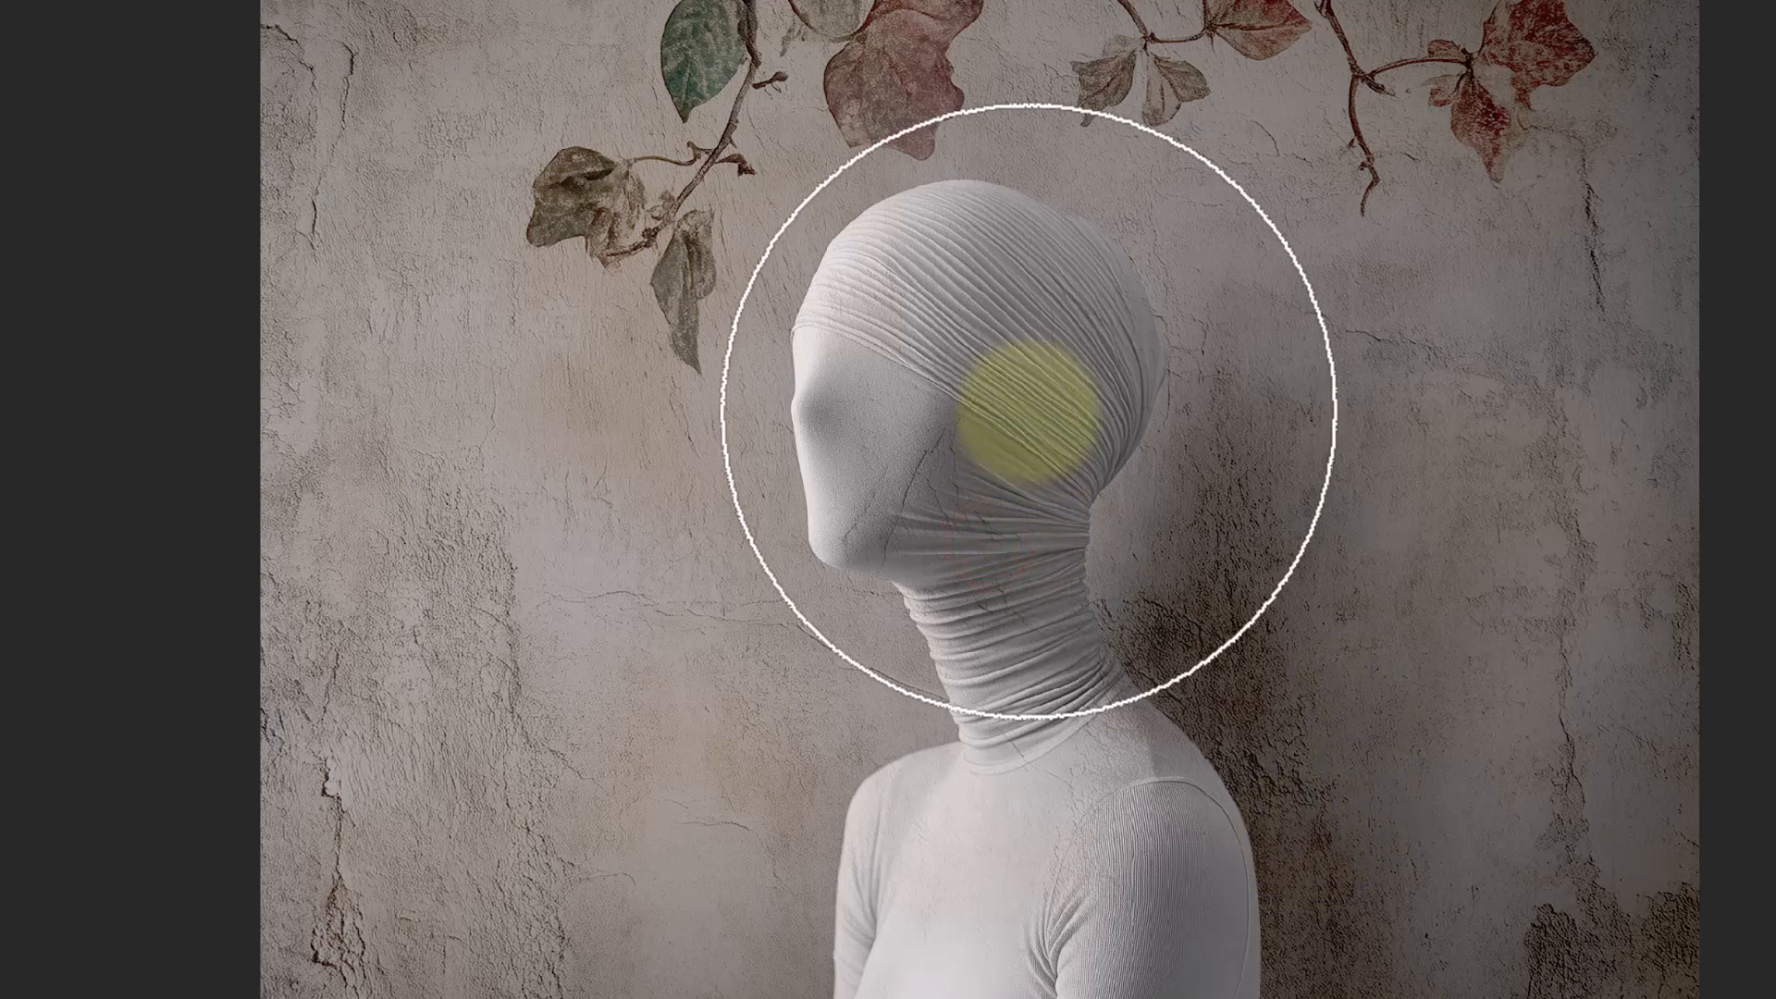
click(1026, 411)
click(971, 265)
click(947, 413)
click(1062, 317)
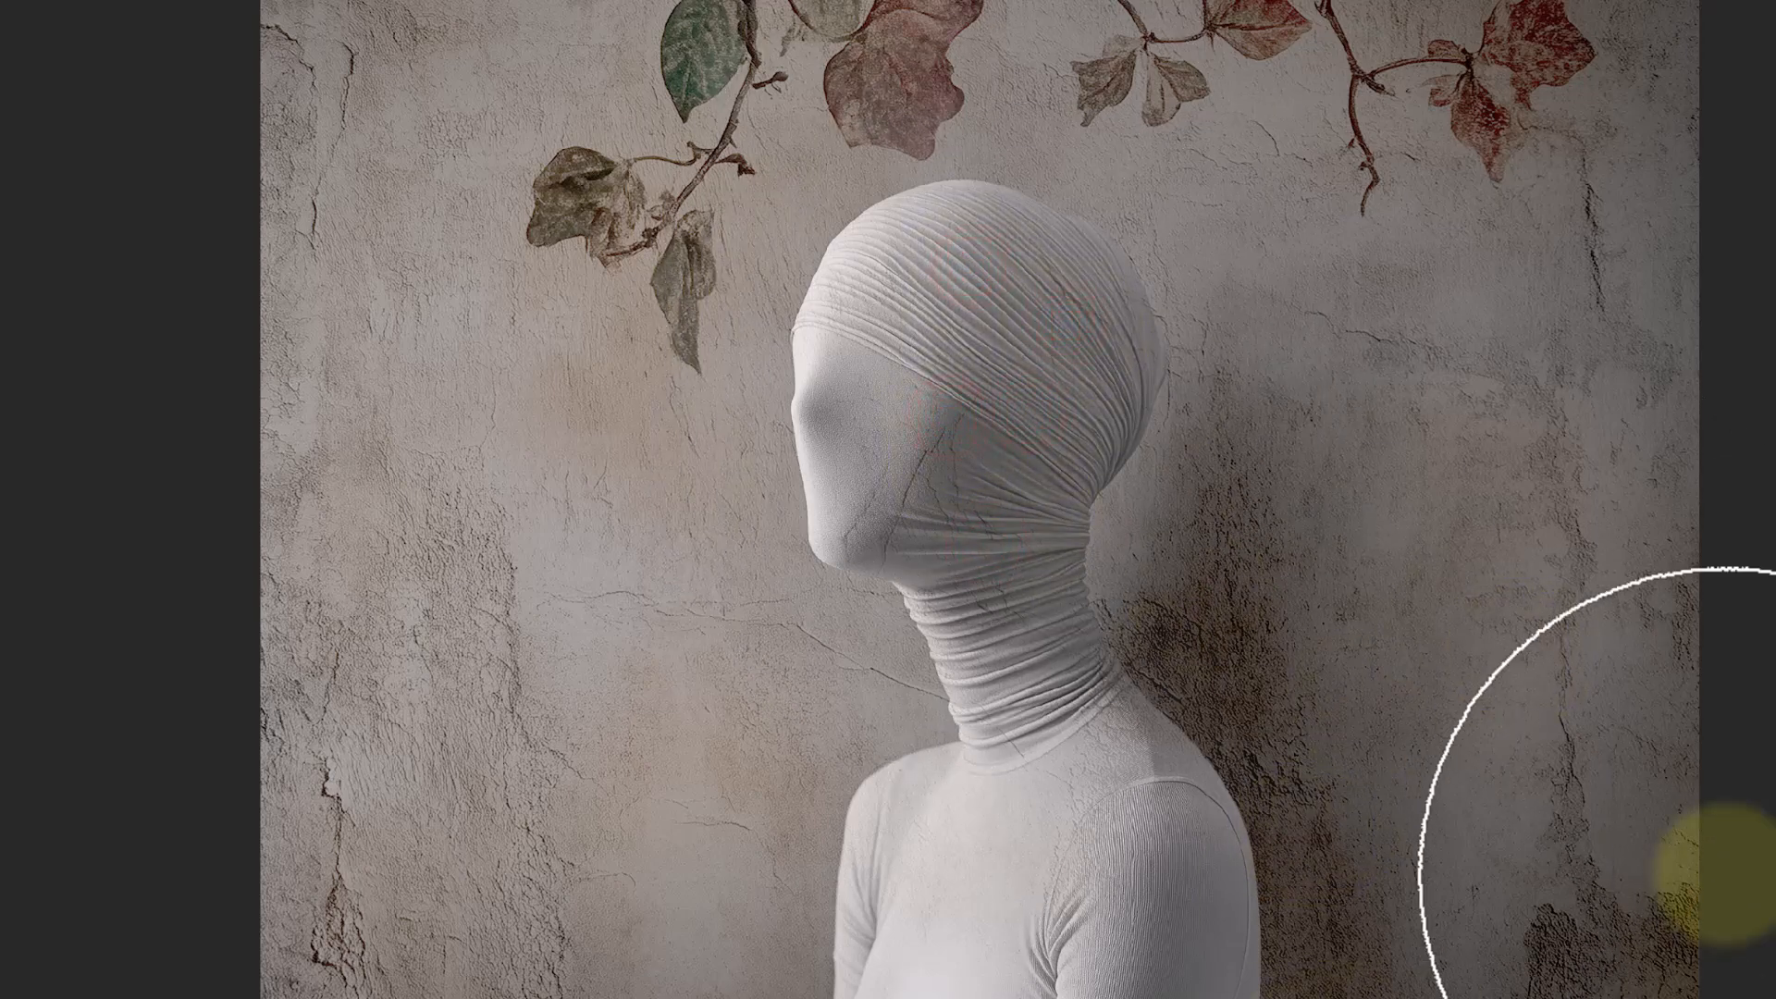